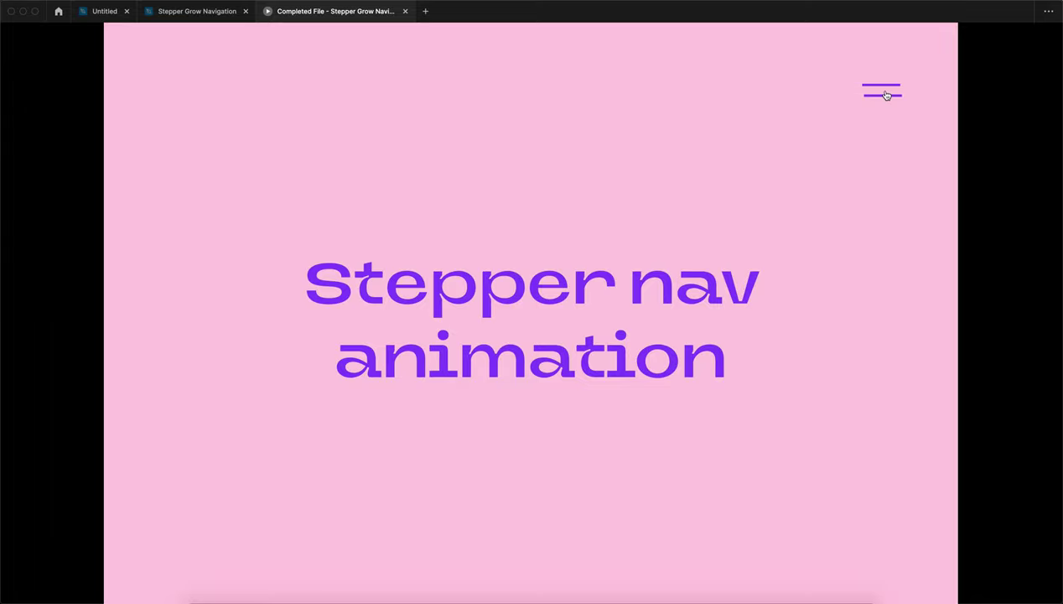
Step: Preview the completed prototype by opening and closing its hamburger navigation menu several times
left_click(885, 94)
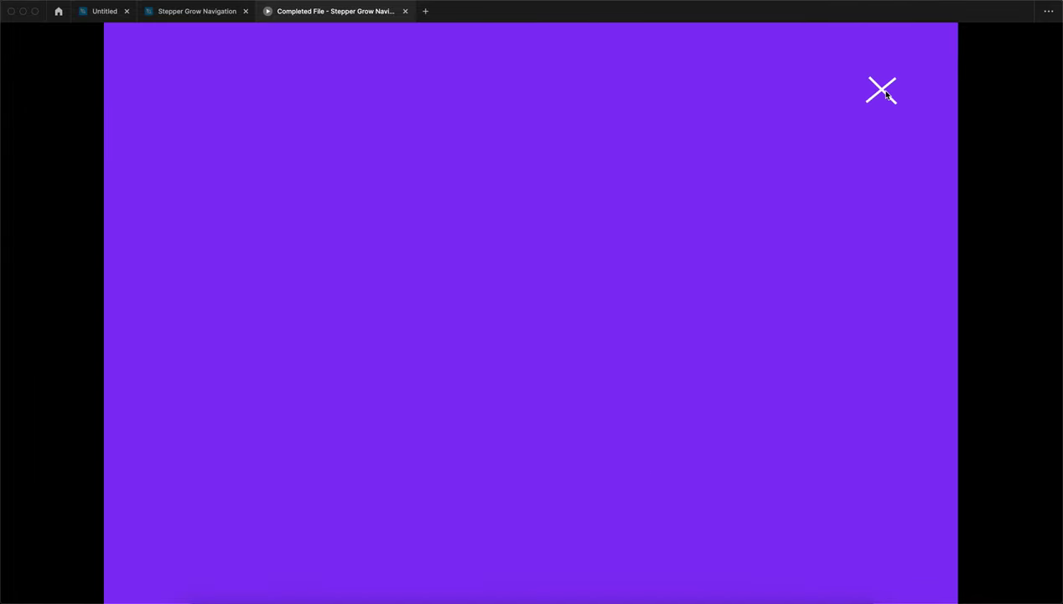
left_click(882, 95)
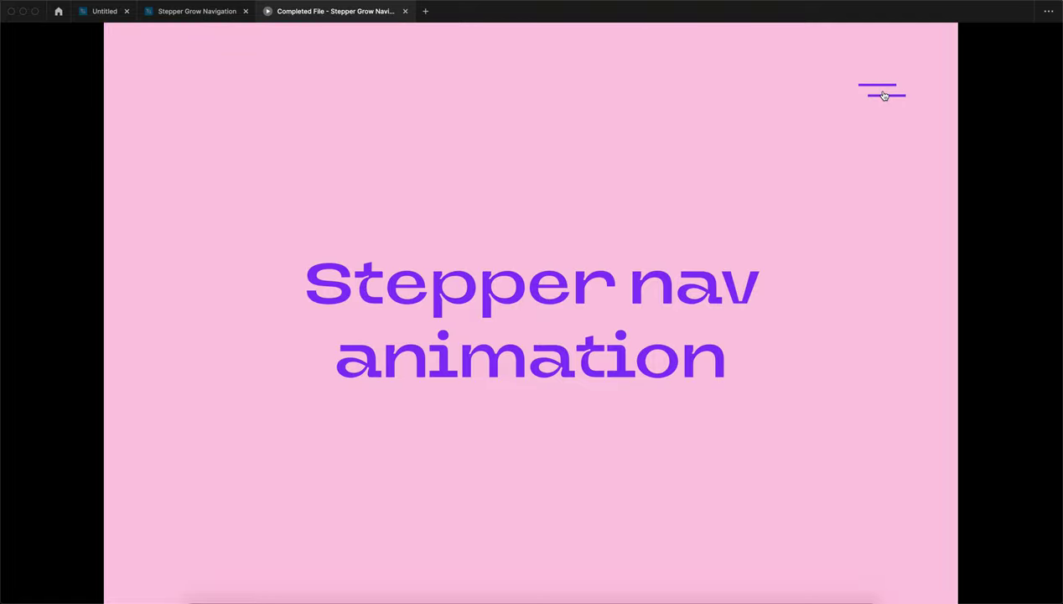
left_click(882, 94)
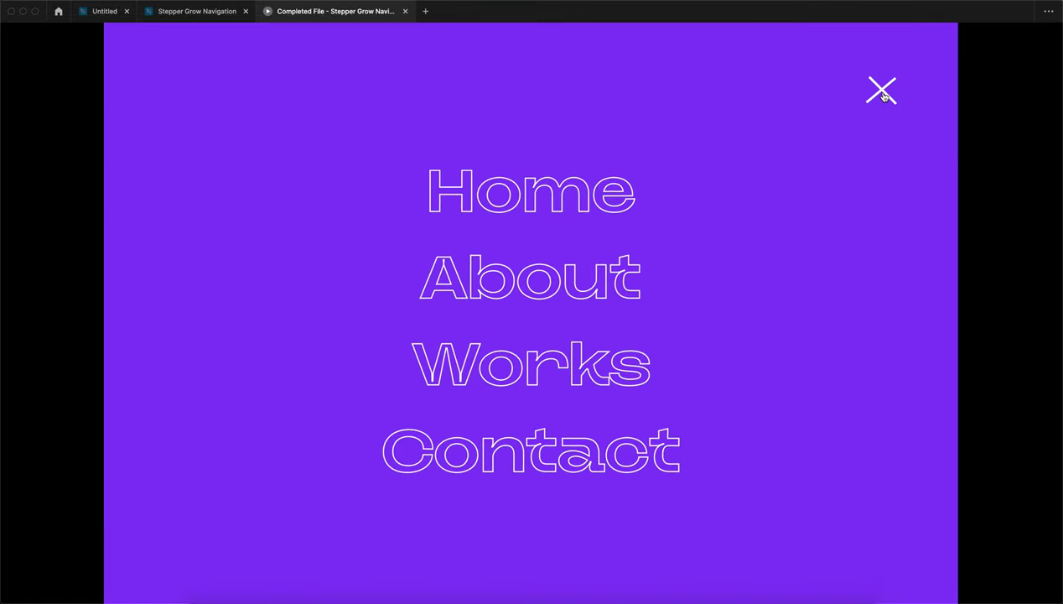
left_click(883, 95)
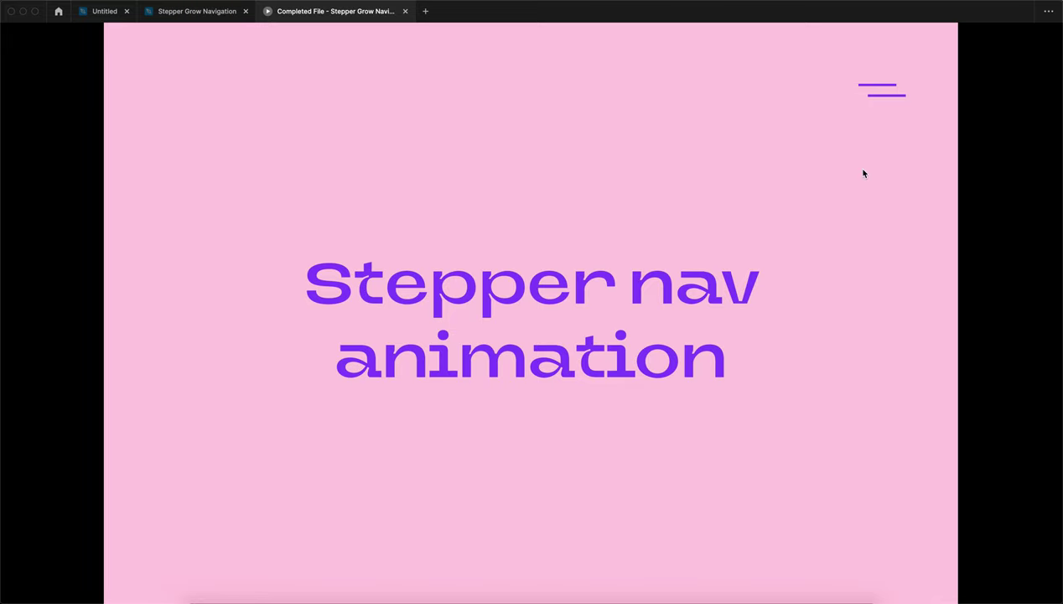
left_click(871, 98)
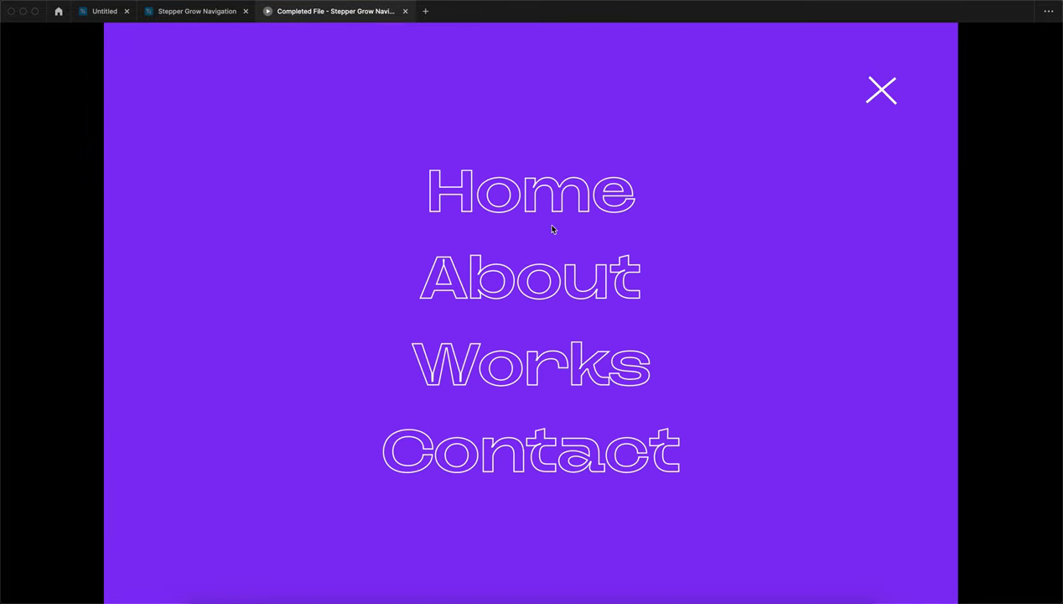
left_click(881, 92)
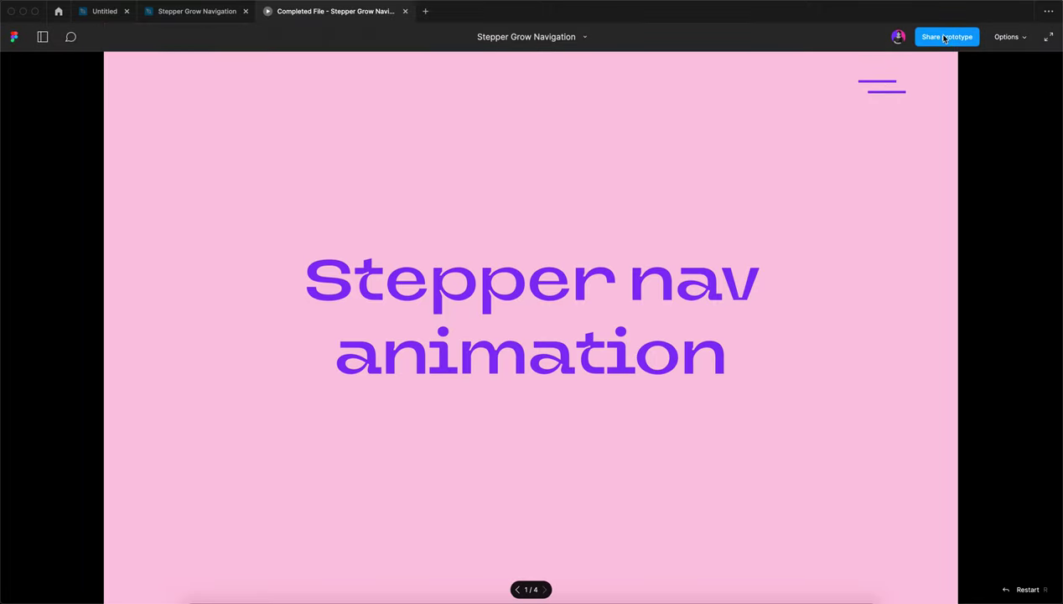
Step: In the Stepper Grow Navigation file, examine the Step-01, Step-02 and Step-03 starter frames and the two-line menu icon in Step-01
left_click(198, 15)
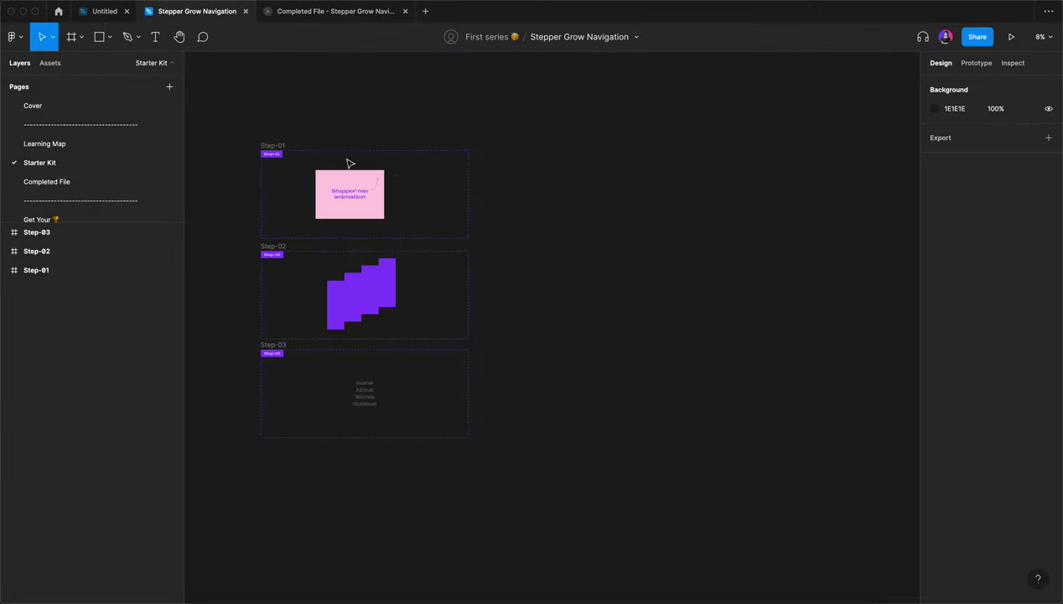
scroll(366, 175, "left", 3)
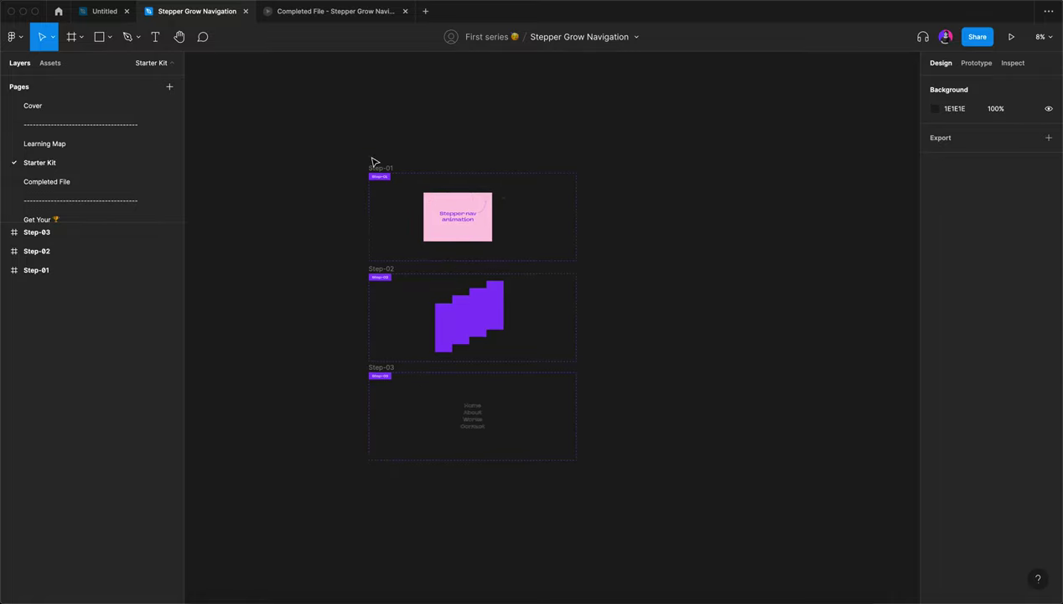
scroll(372, 161, "up", 5)
scroll(374, 162, "right", 3)
scroll(374, 162, "down", 1)
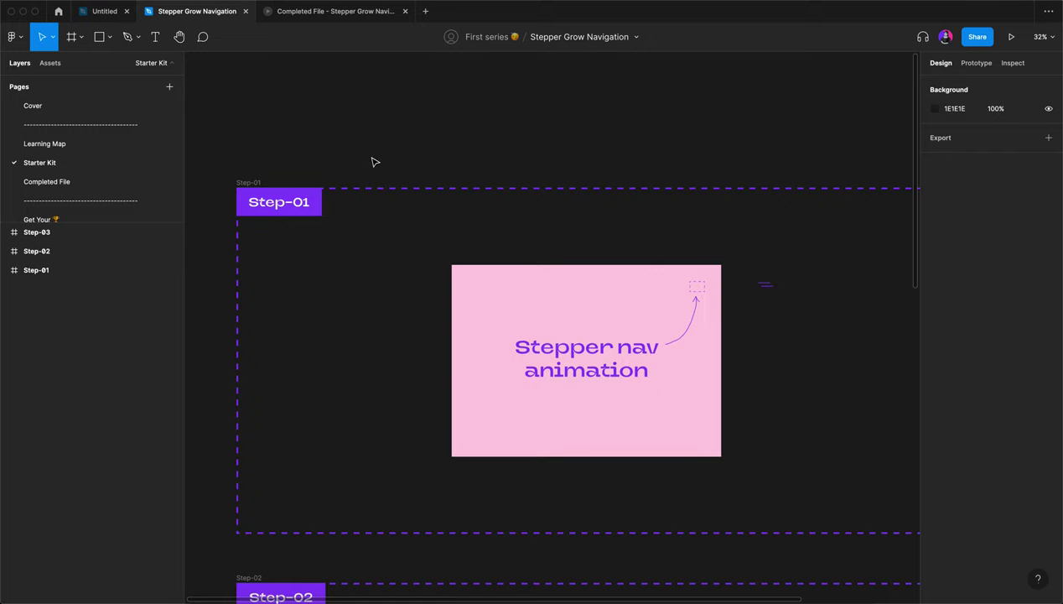
scroll(375, 162, "down", 3)
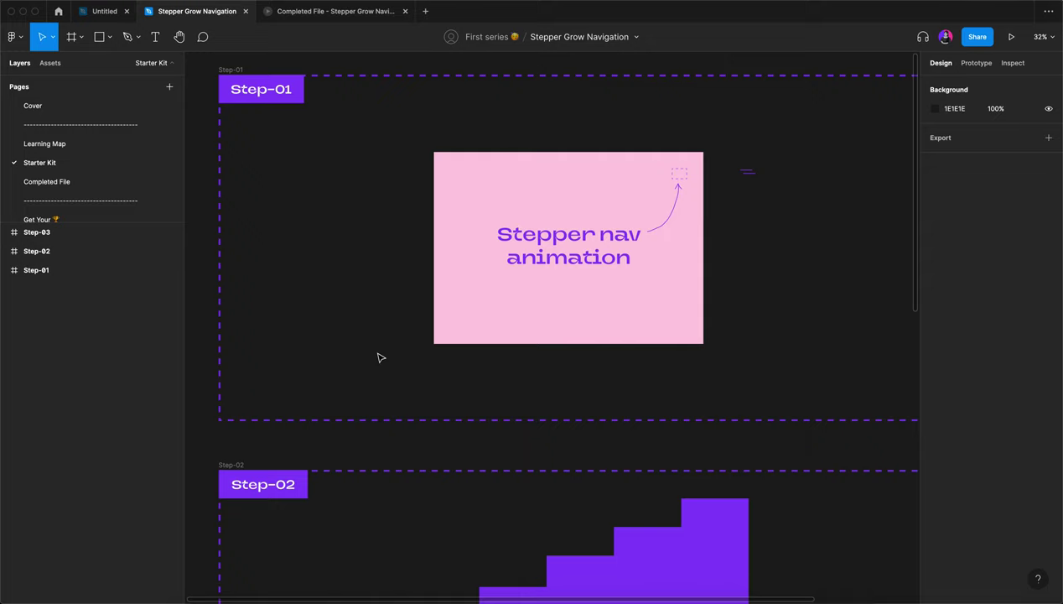
scroll(379, 357, "down", 5, "ctrl")
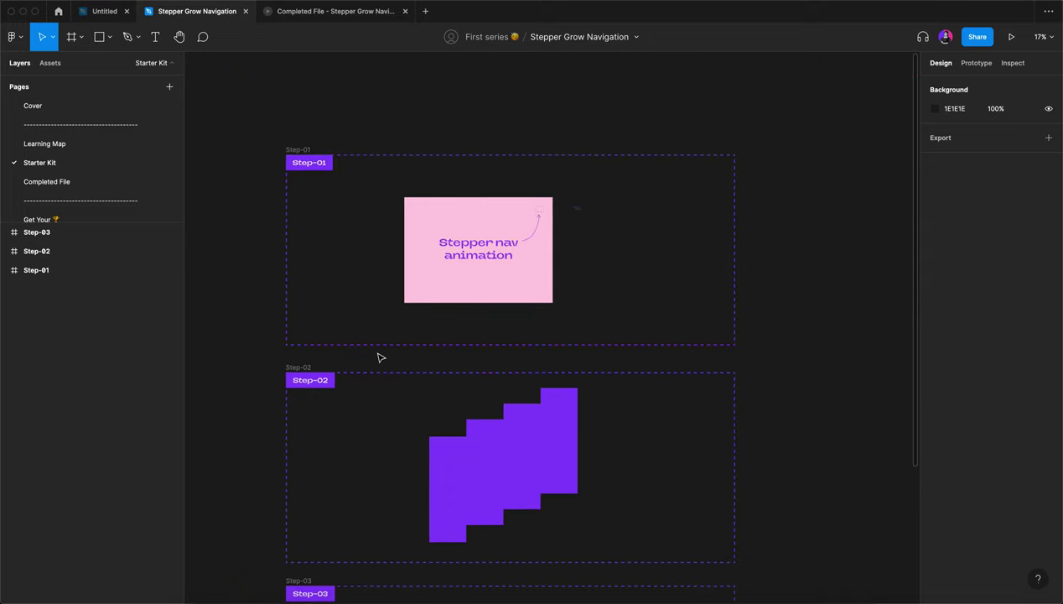
scroll(350, 234, "up", 5, "ctrl")
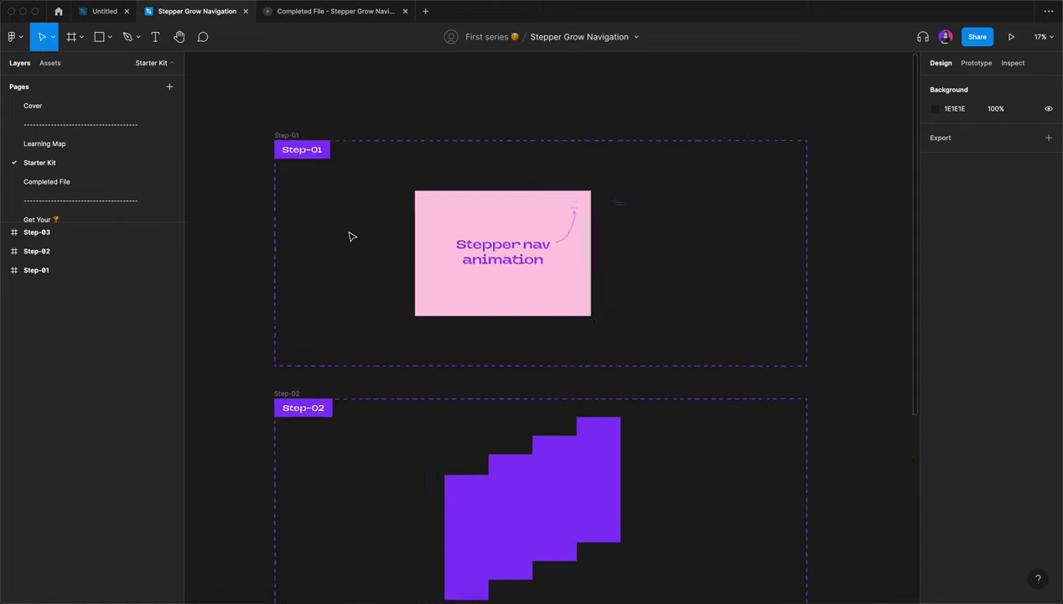
scroll(319, 204, "down", 2)
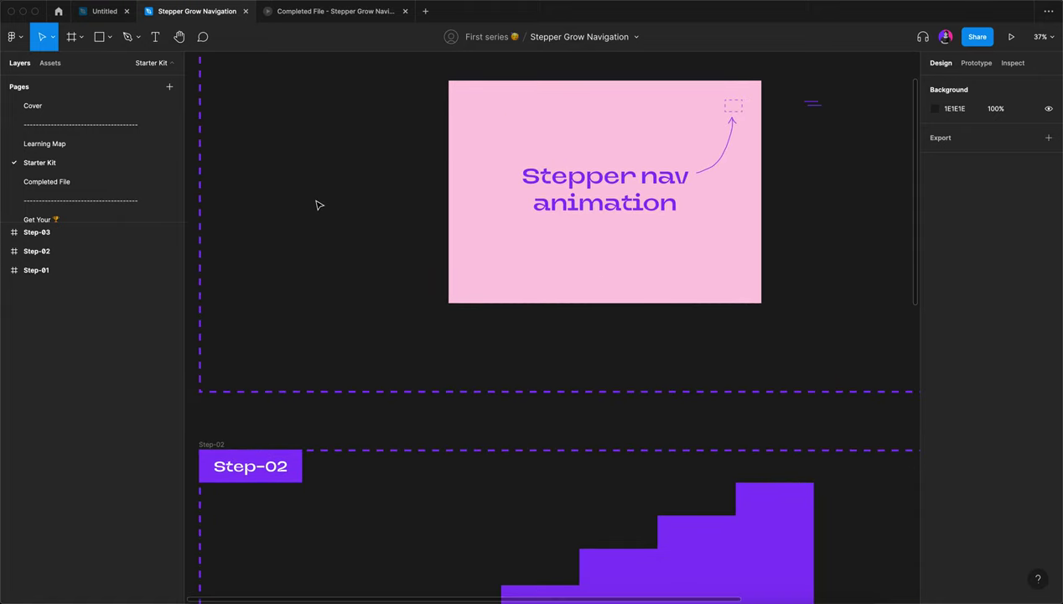
scroll(318, 205, "down", 12)
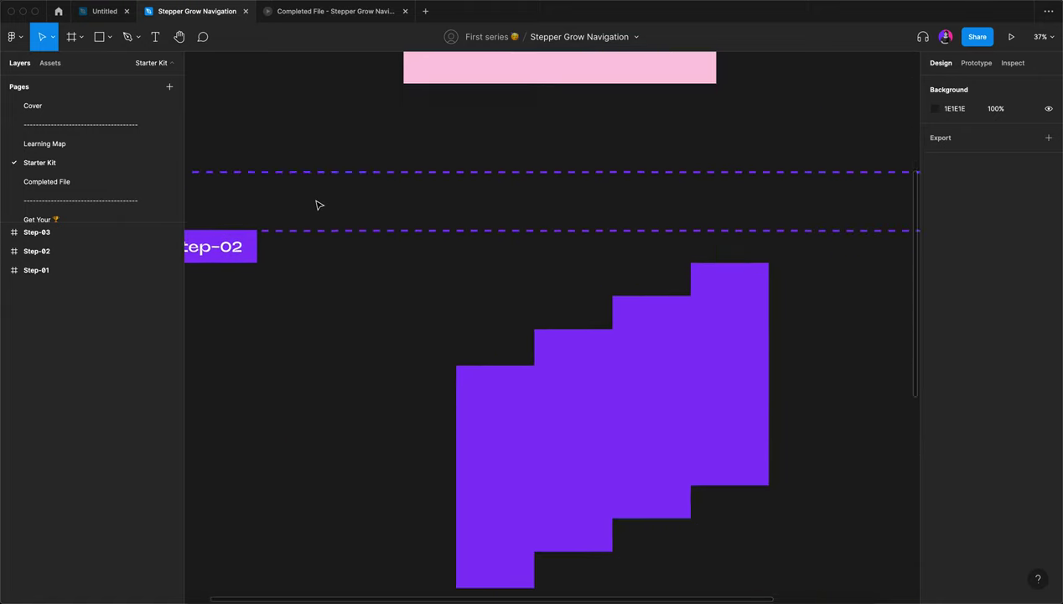
scroll(318, 204, "down", 6)
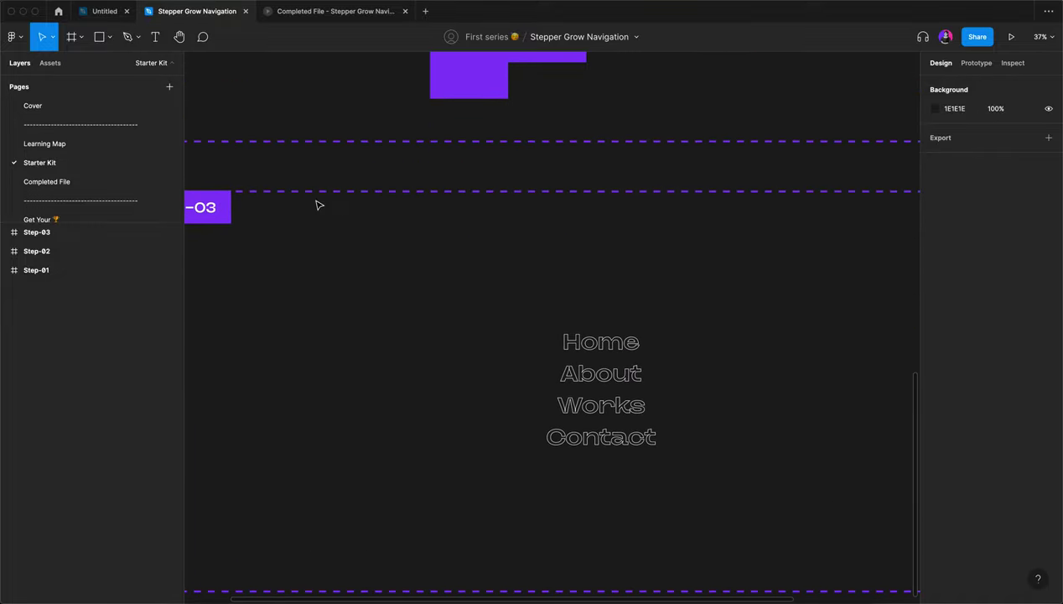
scroll(319, 204, "up", 20)
scroll(318, 204, "up", 3)
scroll(318, 204, "down", 1)
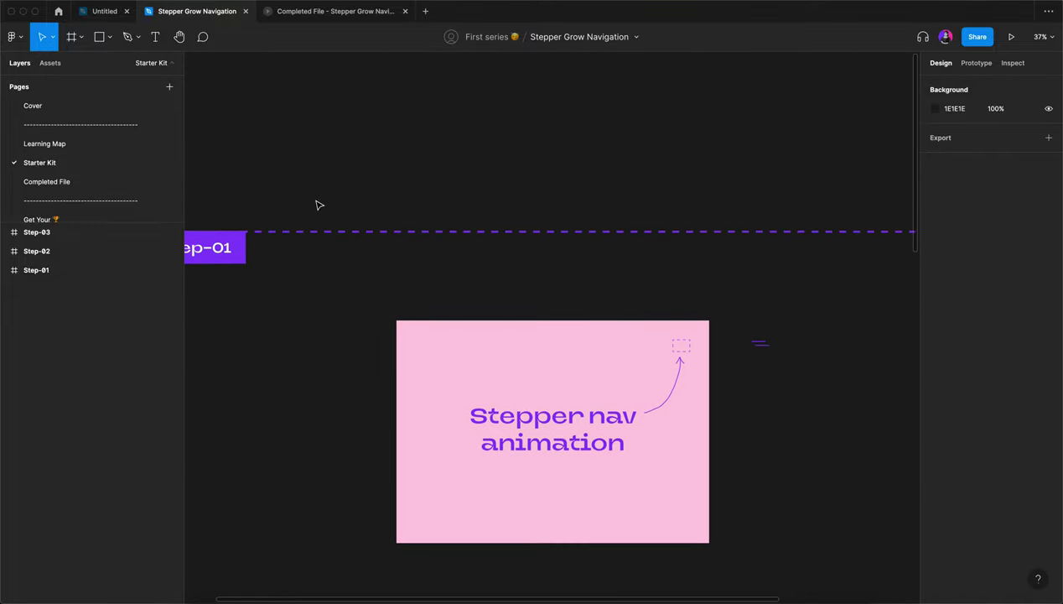
scroll(318, 204, "down", 3, "ctrl")
scroll(318, 205, "down", 1)
scroll(319, 205, "right", 2)
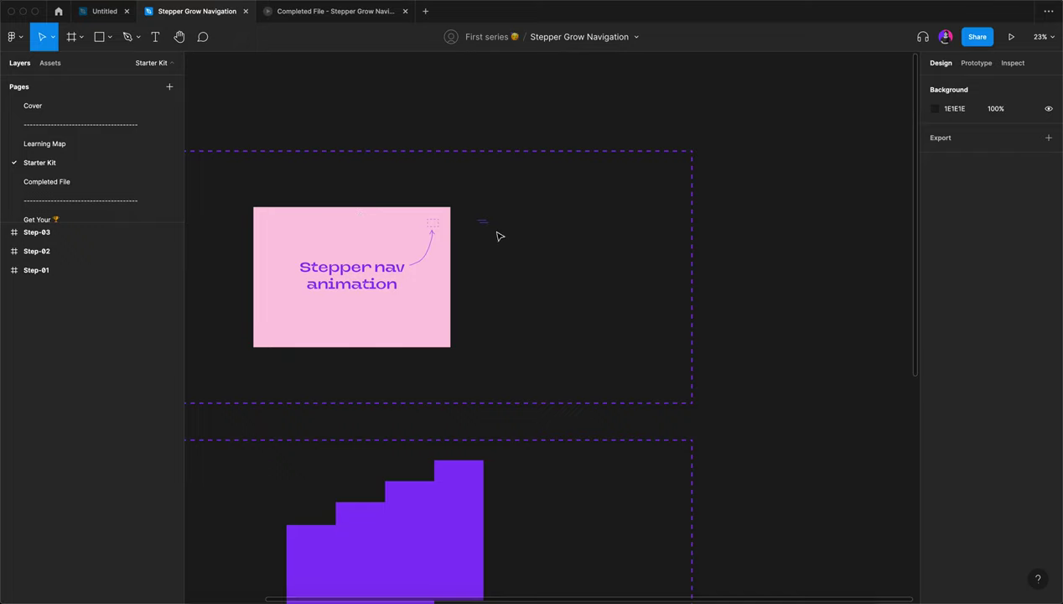
scroll(483, 223, "up", 5)
scroll(485, 230, "up", 6)
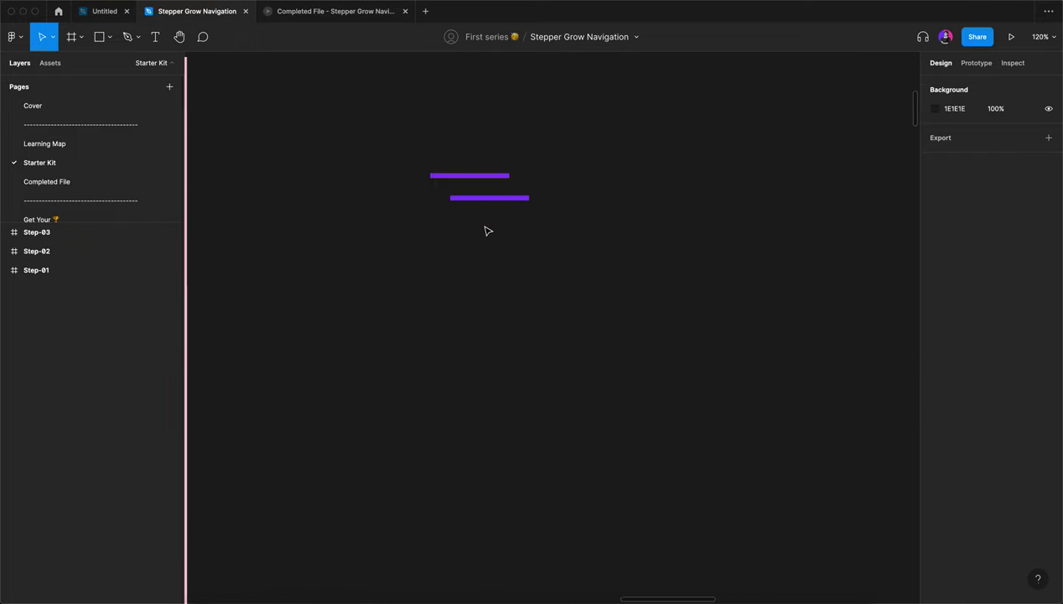
Step: Return to the completed prototype and replay the menu icon's opening and closing animation
left_click(302, 13)
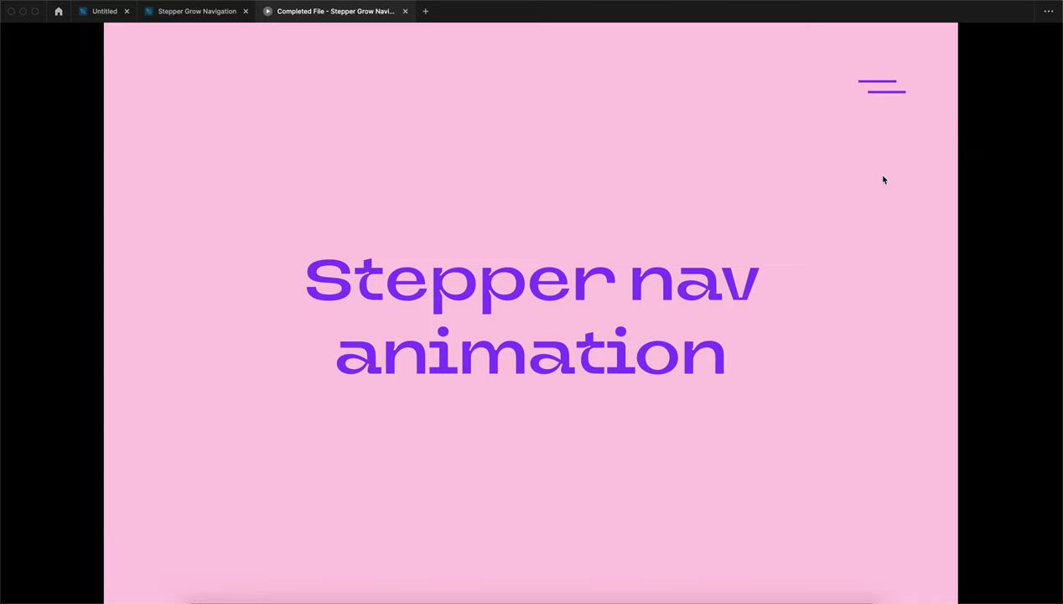
left_click(882, 93)
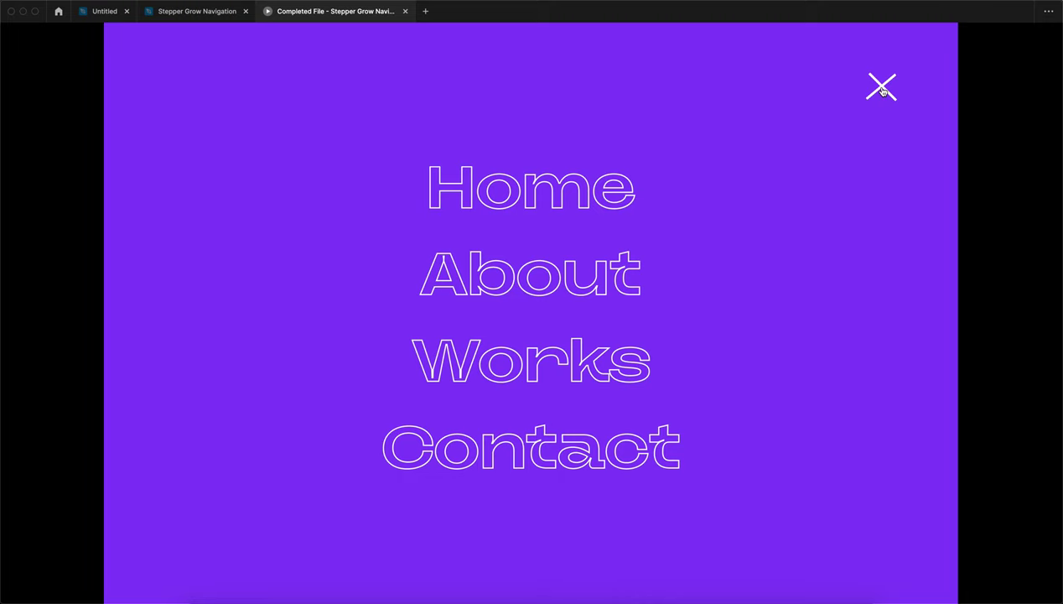
left_click(882, 94)
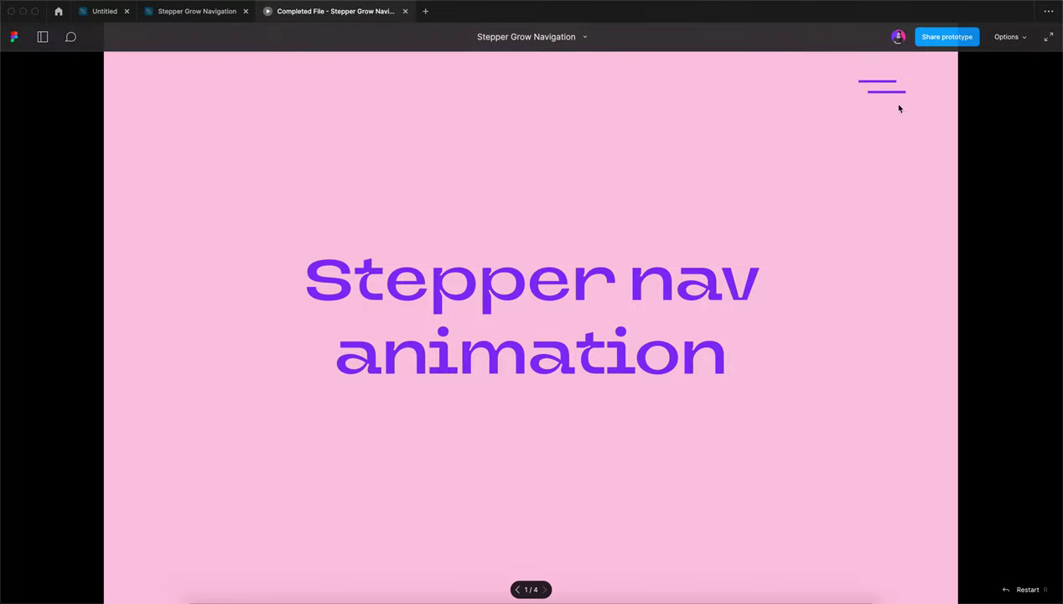
Step: Back in the Stepper Grow Navigation file, copy the Without-Bg menu icon from Step-01 onto the empty canvas beside the step frames
left_click(178, 17)
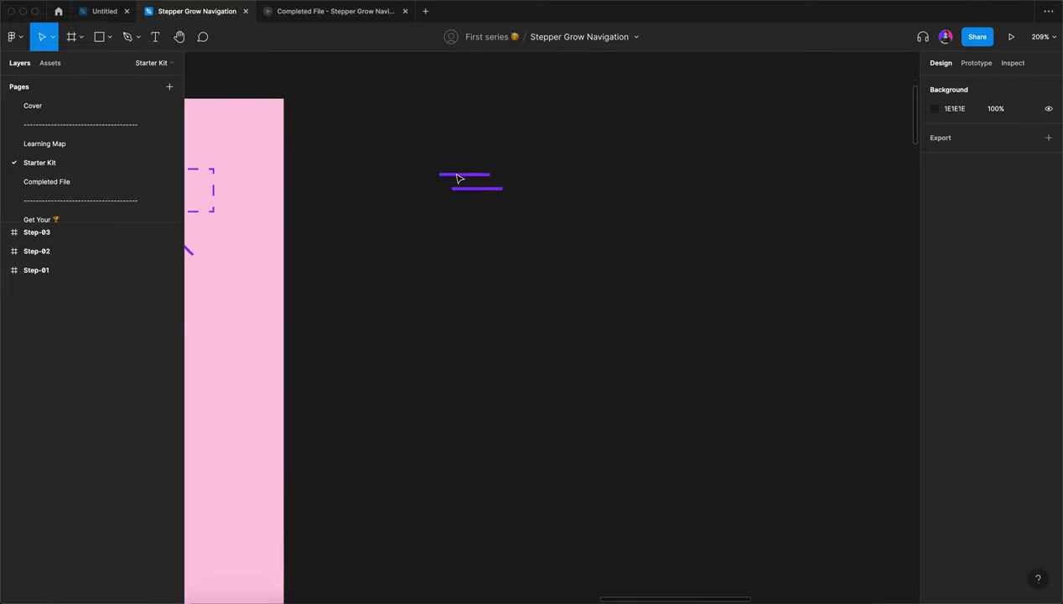
scroll(459, 178, "up", 1)
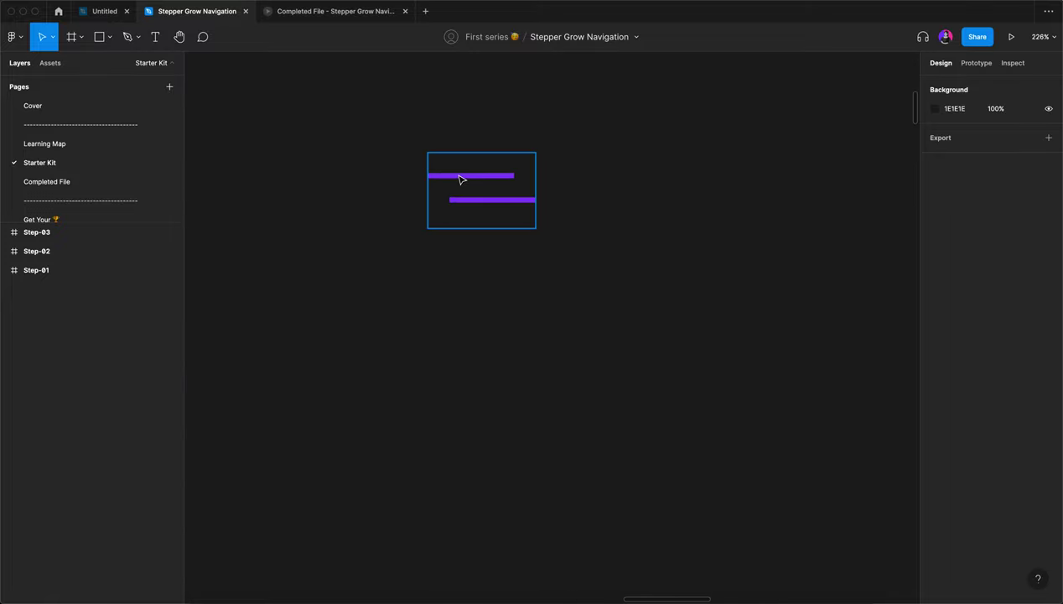
left_click(459, 178)
scroll(460, 178, "down", 10)
scroll(458, 178, "right", 10)
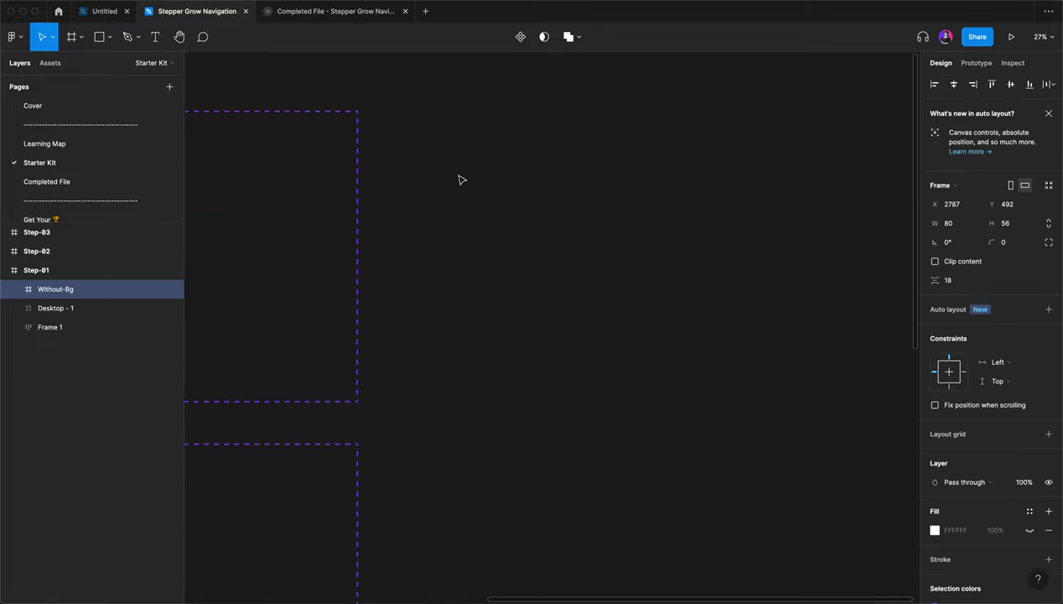
left_click(557, 190)
key("ctrl+v")
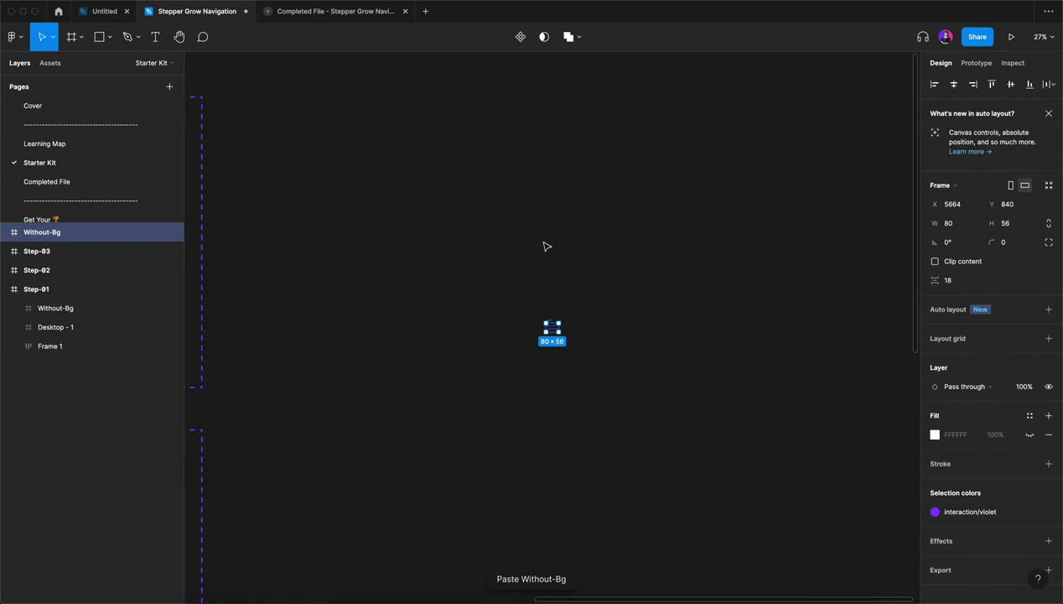
Step: Rename the pasted menu icon frame to Default
scroll(549, 314, "up", 8)
scroll(548, 314, "down", 3)
scroll(548, 314, "right", 2)
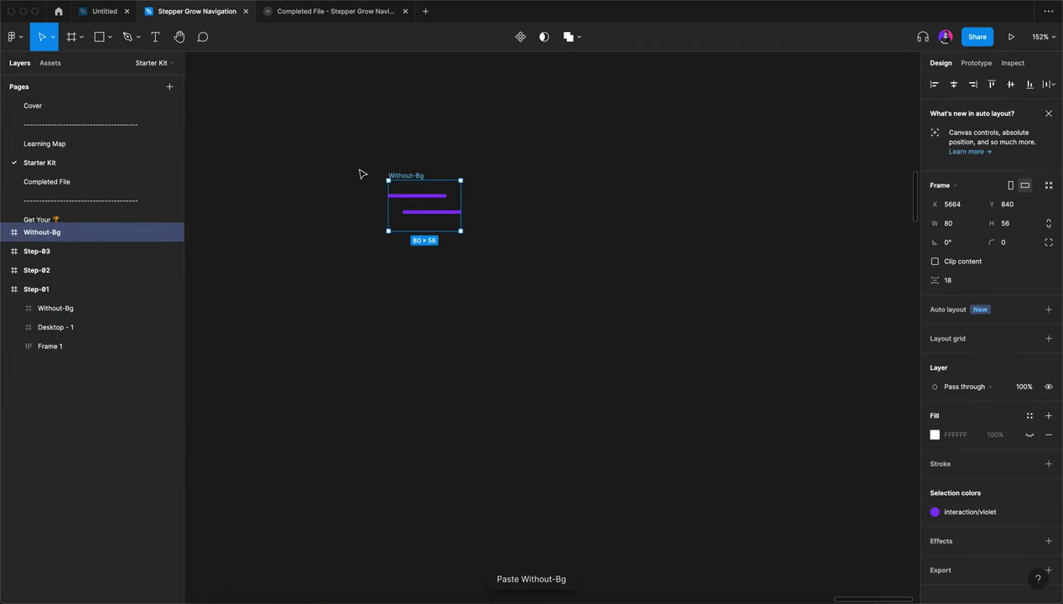
scroll(361, 174, "up", 5)
double_click(465, 198)
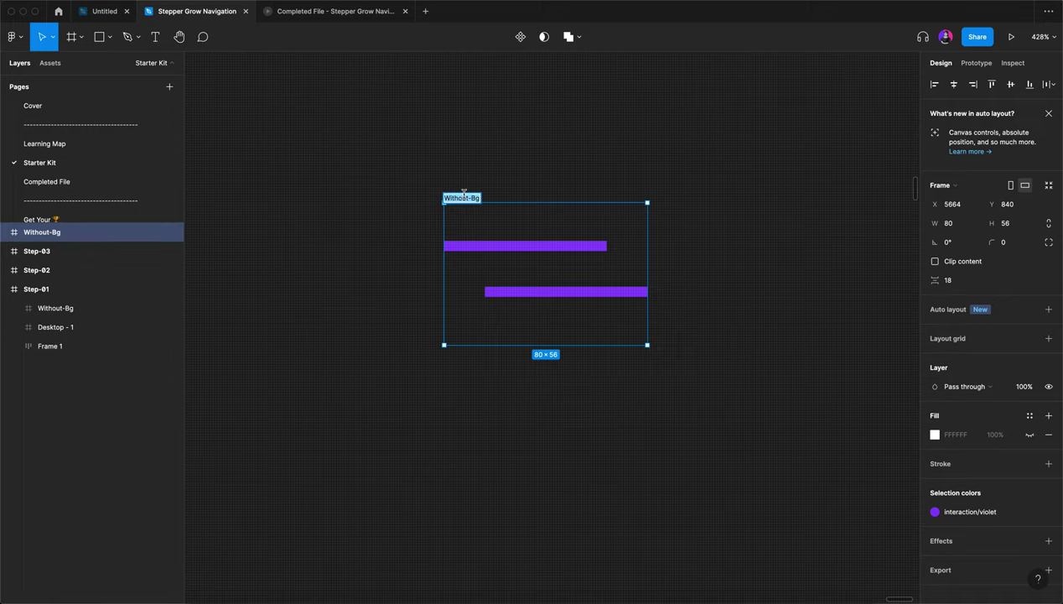
type("Default")
key("Return")
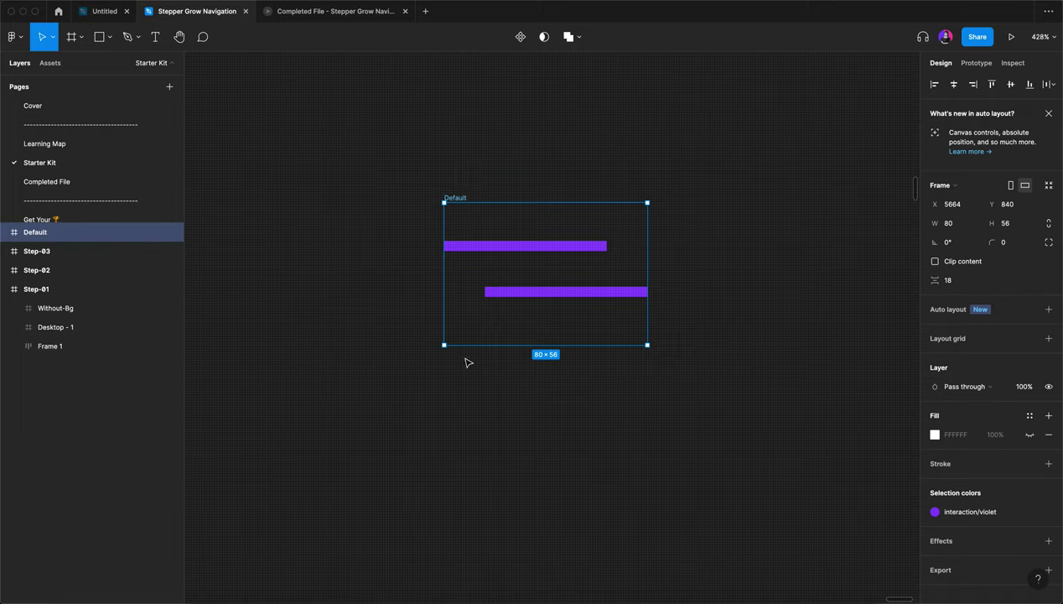
Step: Duplicate the Default icon frame directly beside the original and rename the copy to Hover
left_click(487, 395)
scroll(487, 396, "right", 2)
left_click(387, 198)
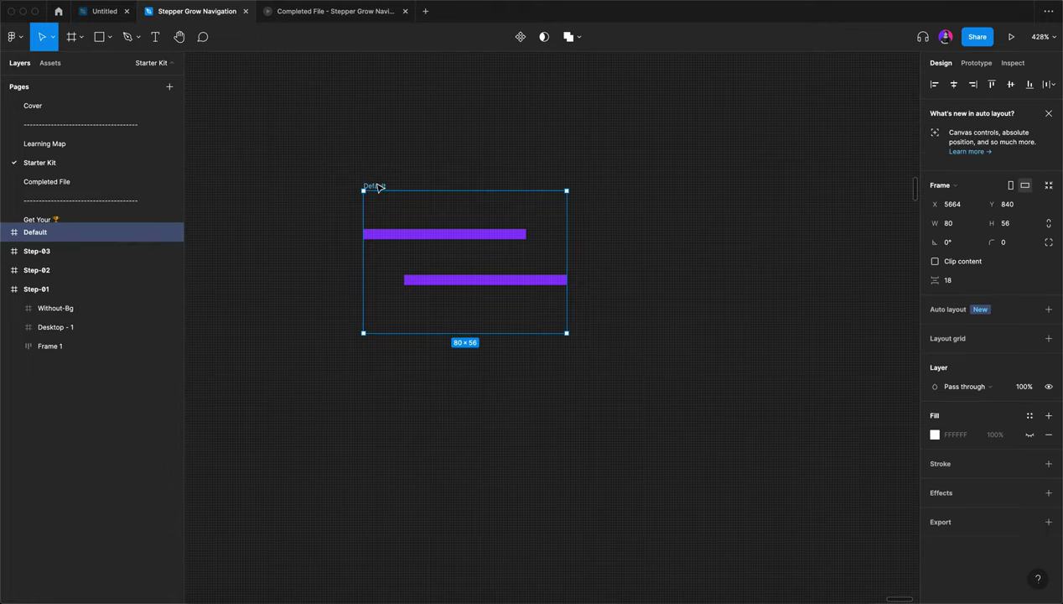
scroll(414, 293, "down", 3)
scroll(414, 293, "down", 3)
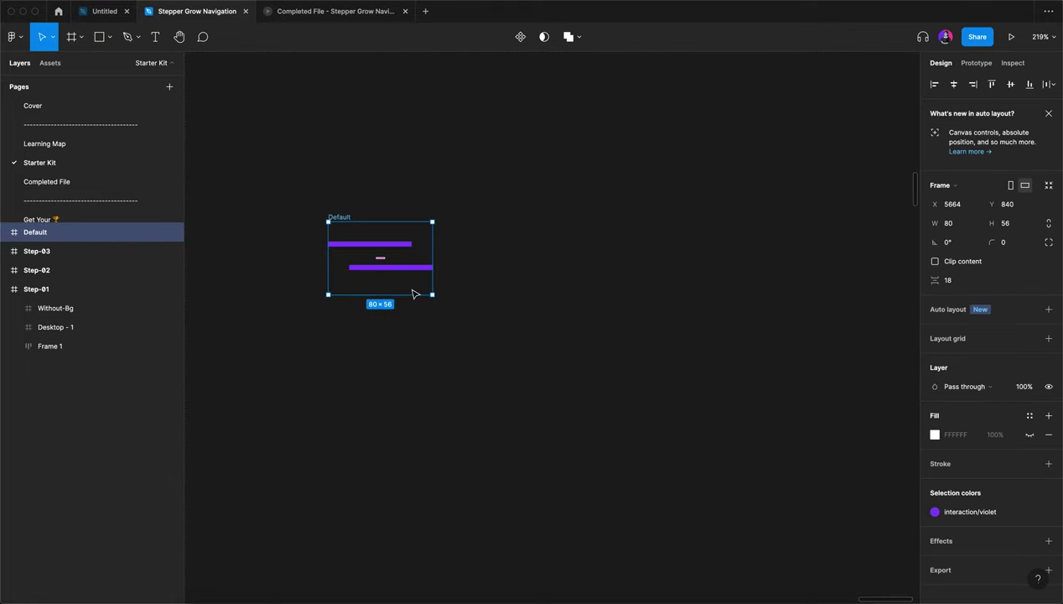
left_click_drag(399, 275, 529, 267)
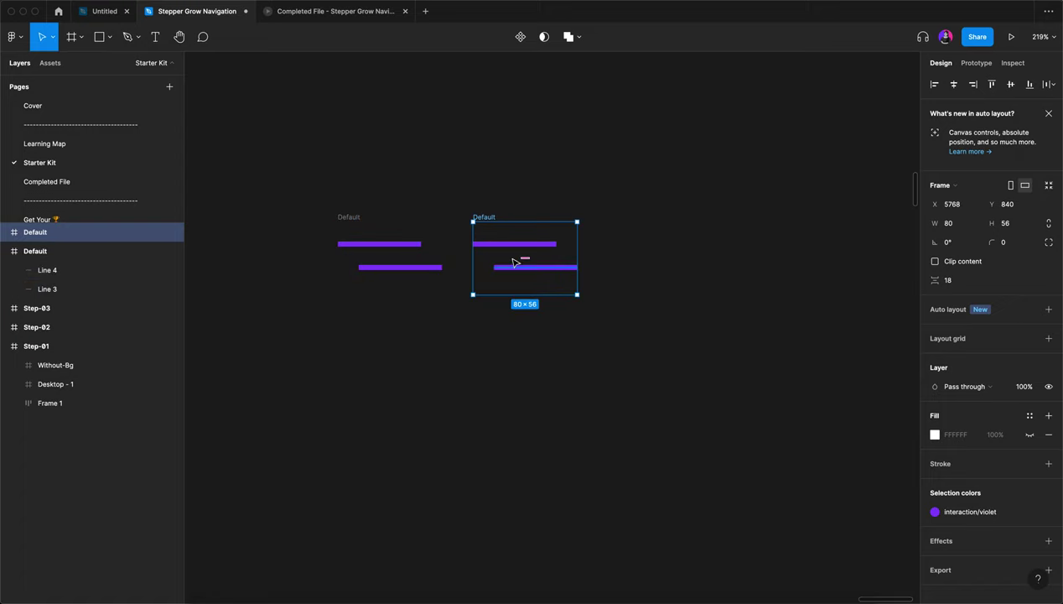
double_click(485, 217)
type("Hover")
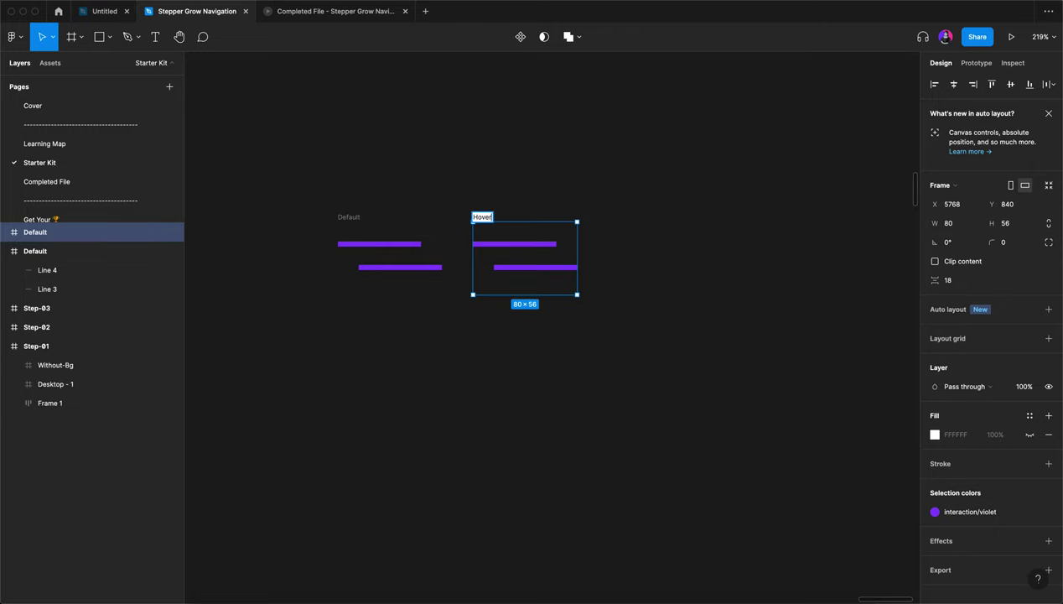
key("Return")
left_click(511, 336)
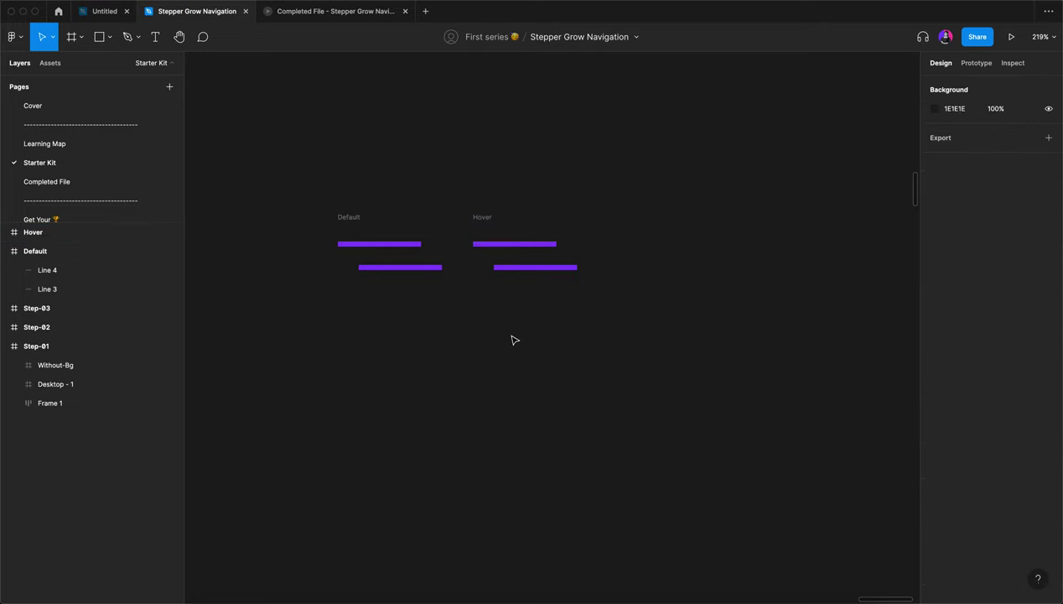
Step: Align both lines in the Hover frame to its horizontal center
left_click(511, 246)
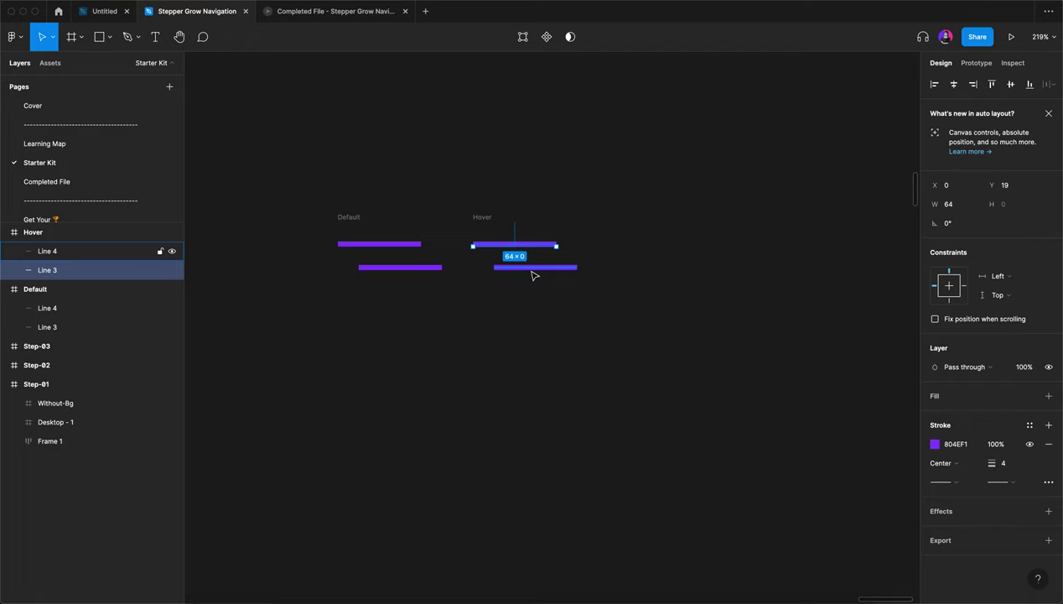
left_click(532, 267, "shift")
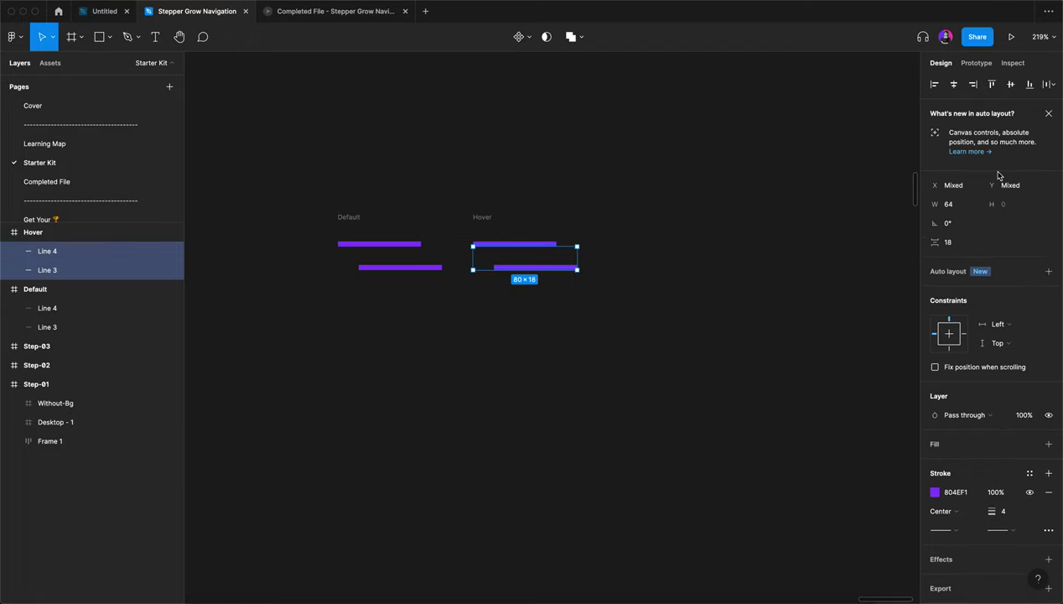
left_click(957, 90)
Step: Duplicate the Hover frame and place the copy beside the original
left_click(493, 217)
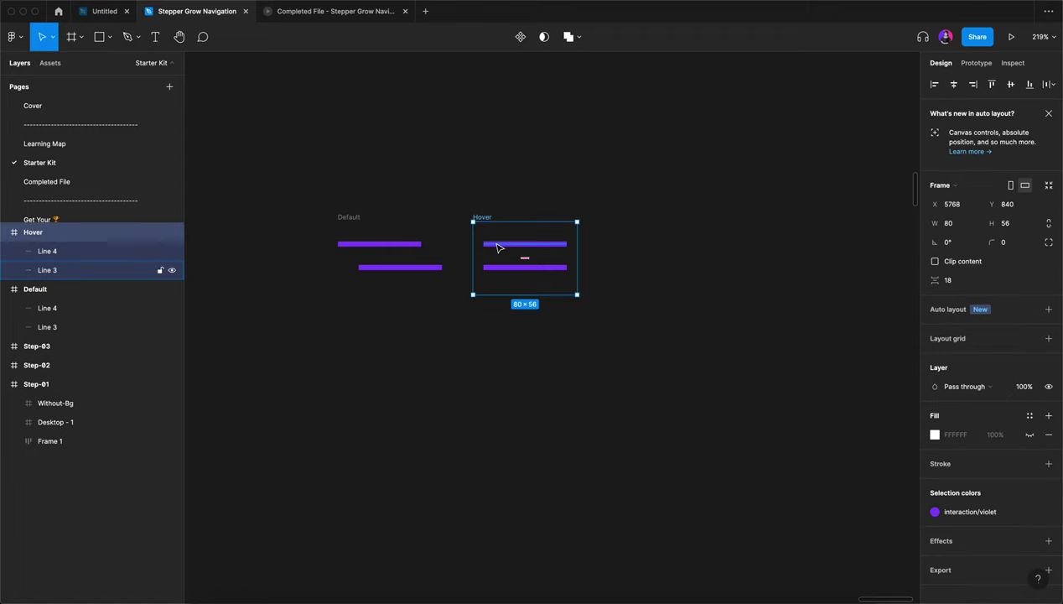
key("alt")
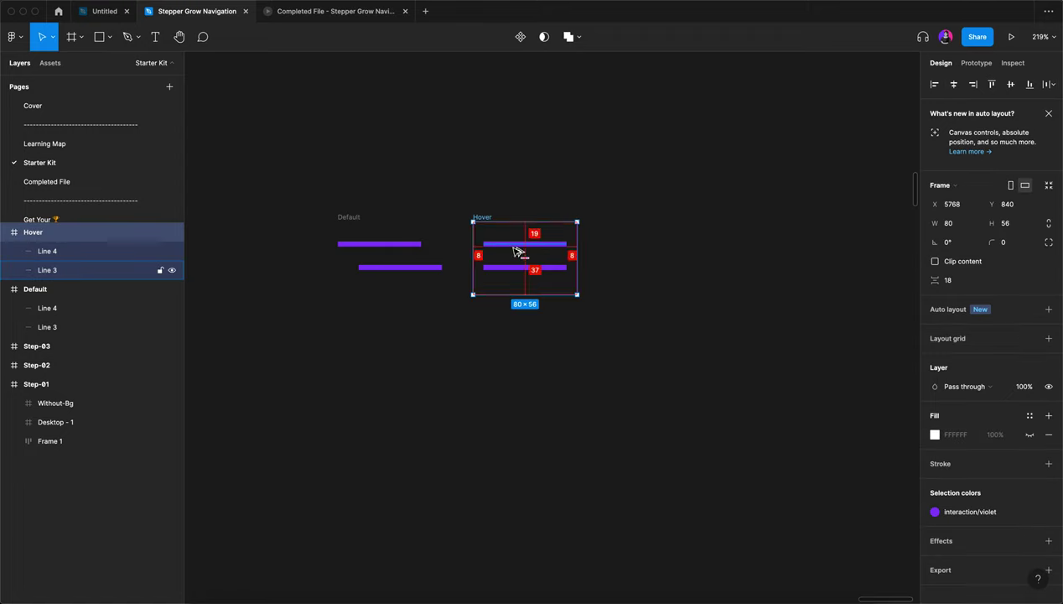
left_click_drag(517, 252, 654, 246)
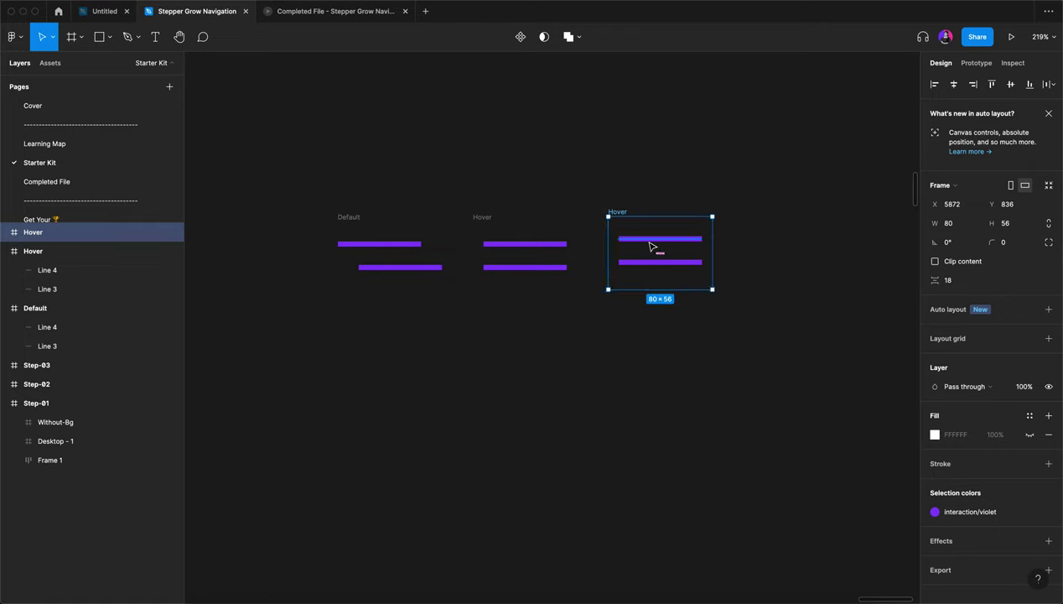
scroll(654, 245, "right", 3)
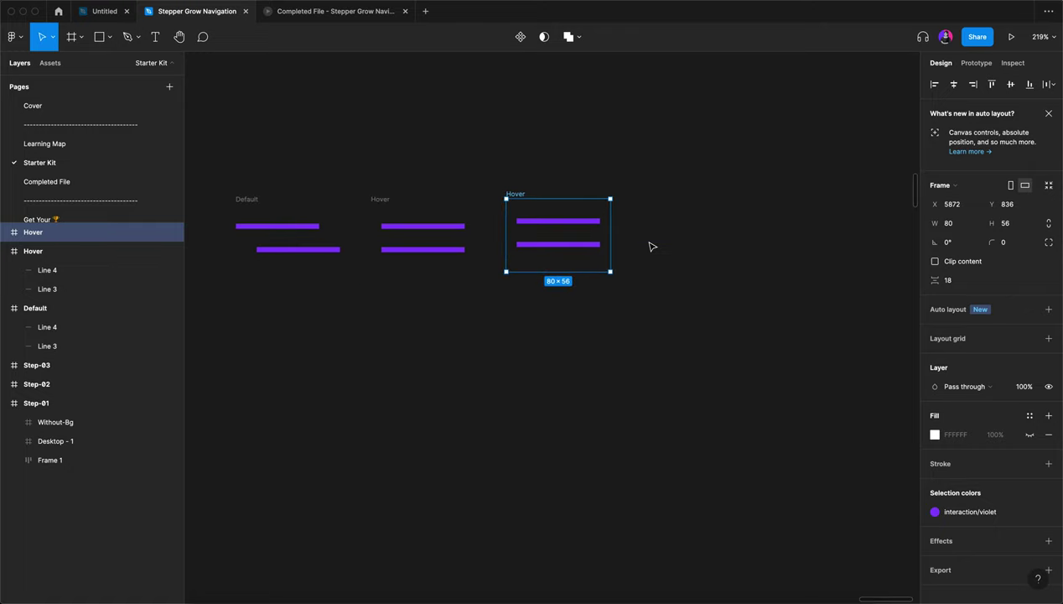
Step: In the copied Hover frame, rotate the upper line to 40° and the lower line to -40°
left_click(566, 228)
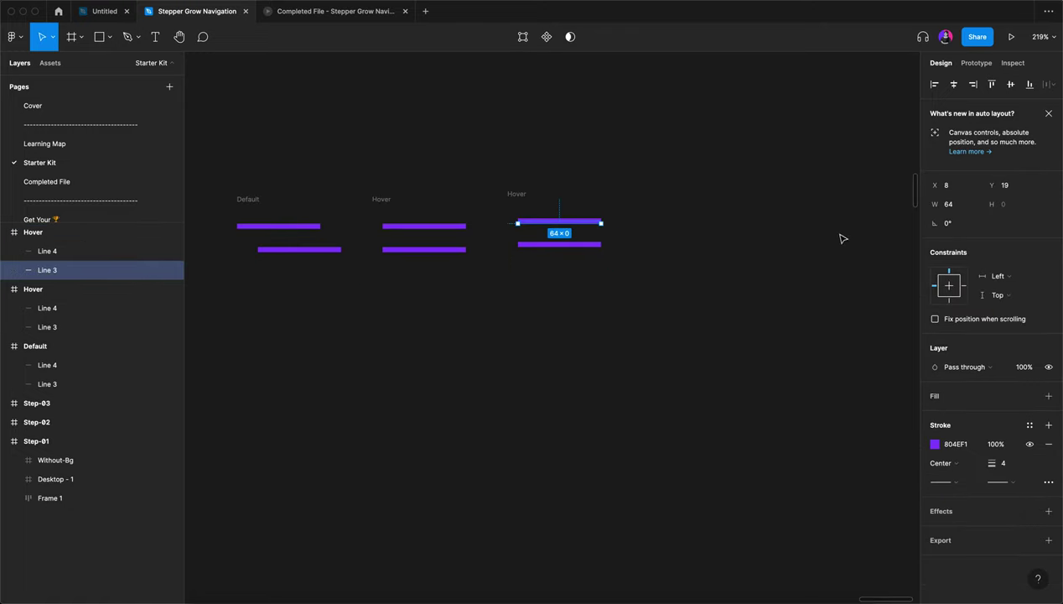
left_click(952, 225)
type("40")
key("Return")
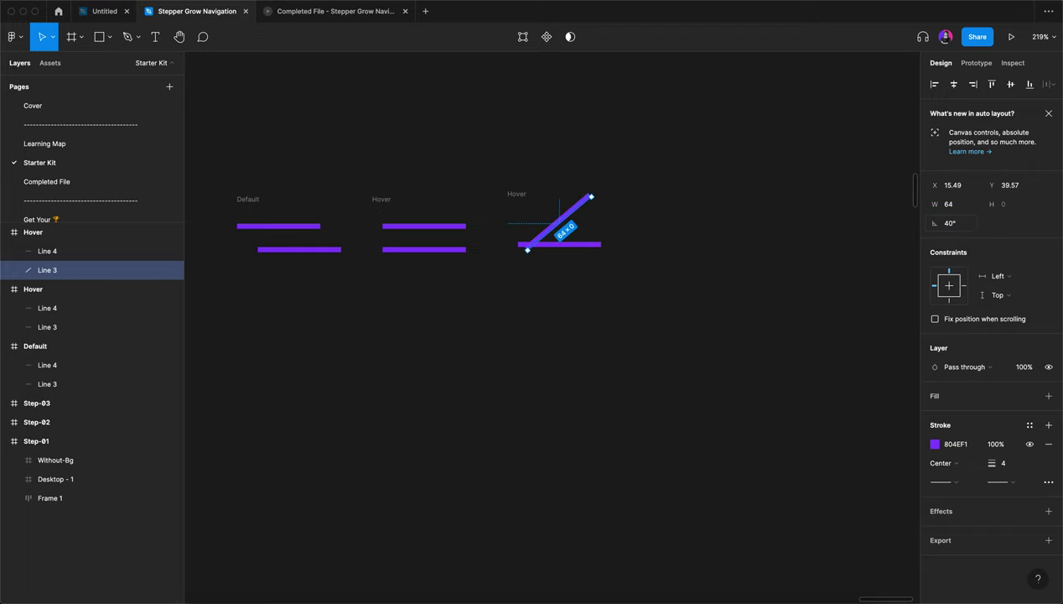
left_click(587, 244)
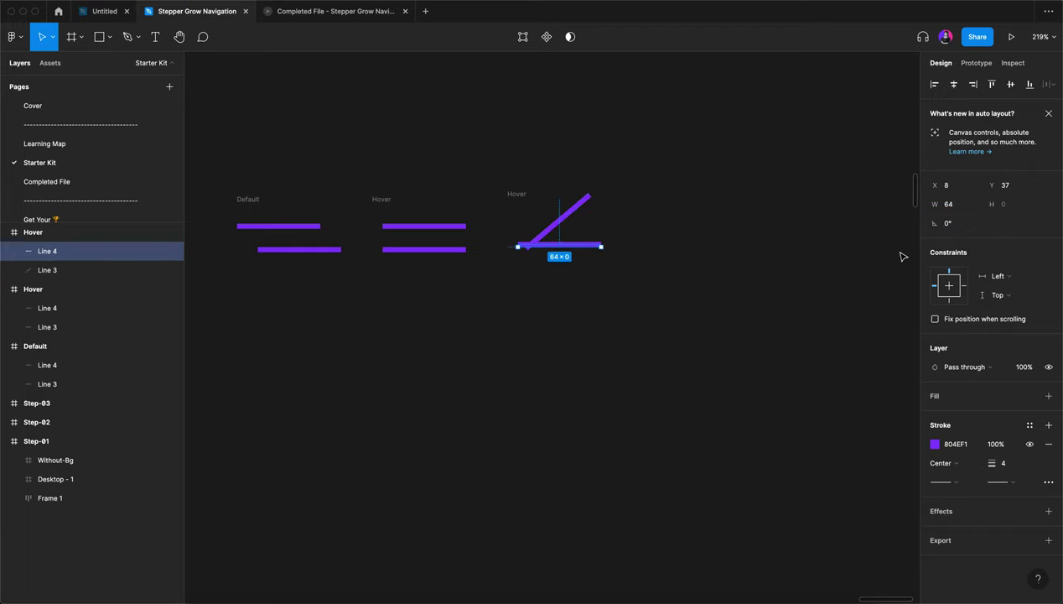
left_click(961, 226)
type("-40")
key("Return")
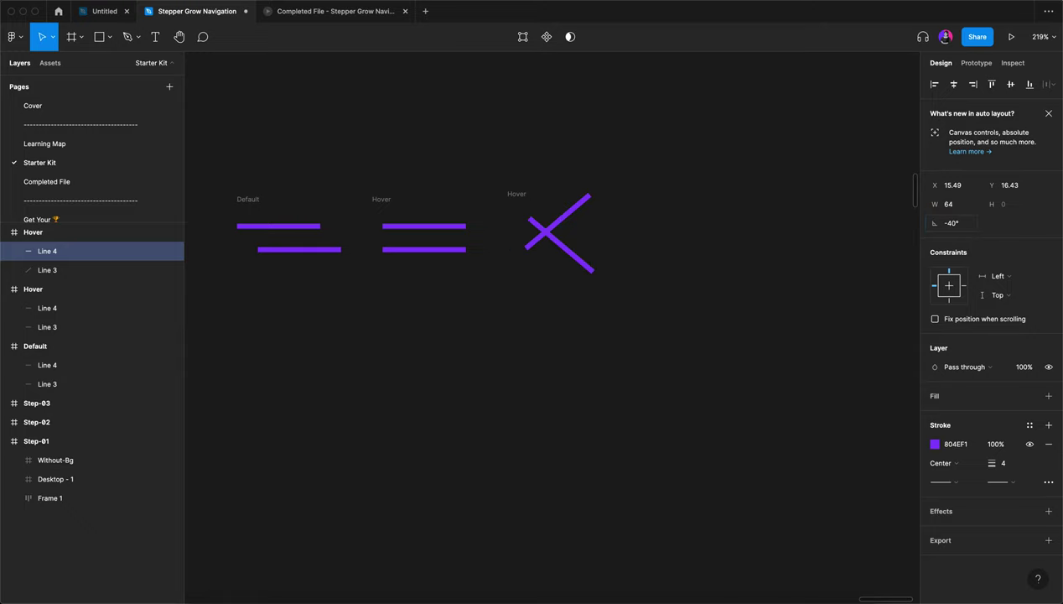
Step: Center both rotated lines horizontally and vertically in their frame so they cross as an X
left_click(575, 219, "shift")
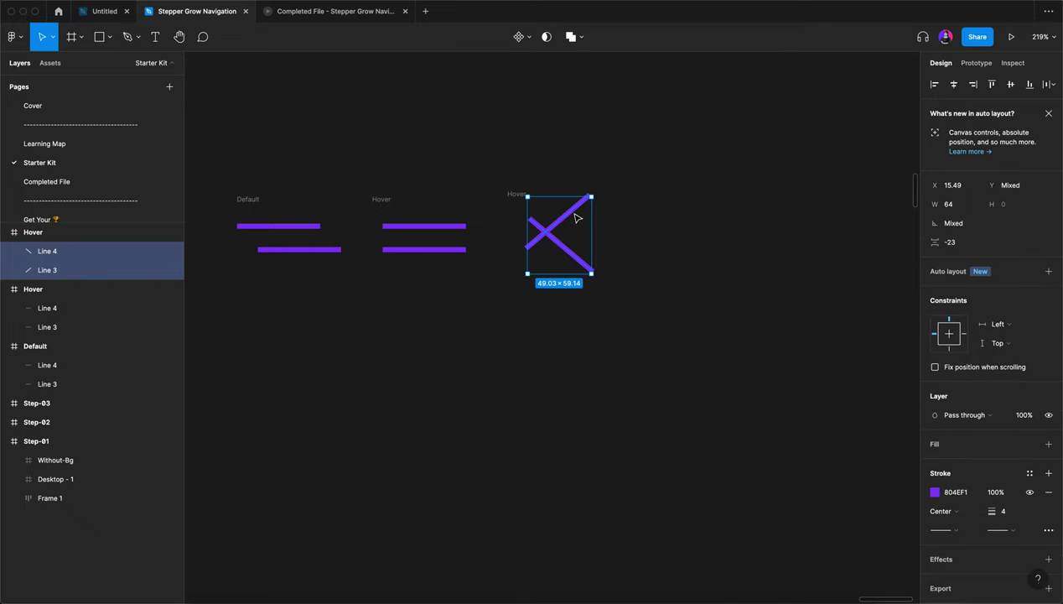
left_click(955, 85)
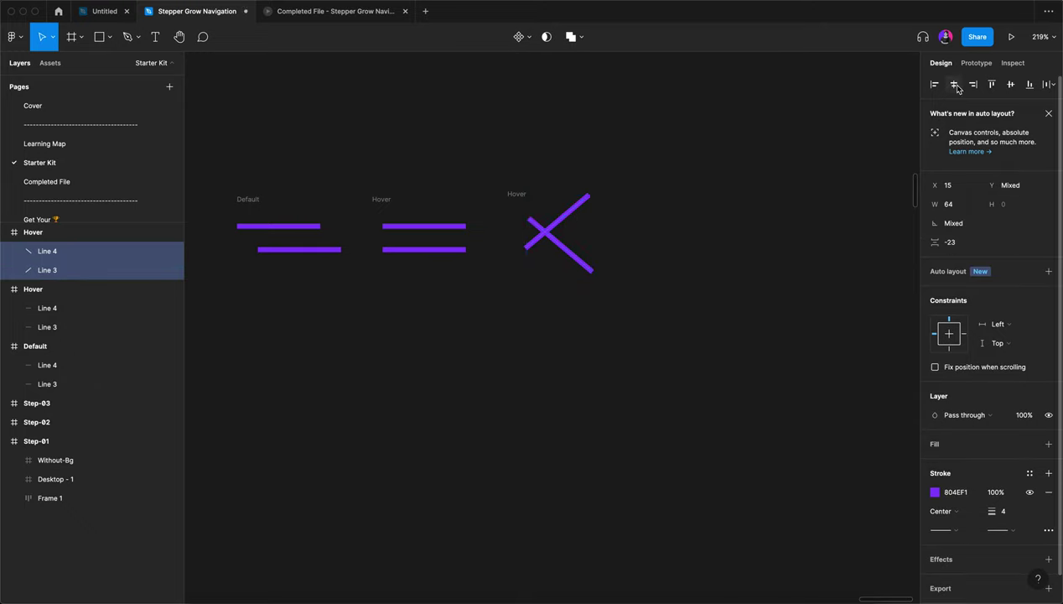
left_click(1011, 85)
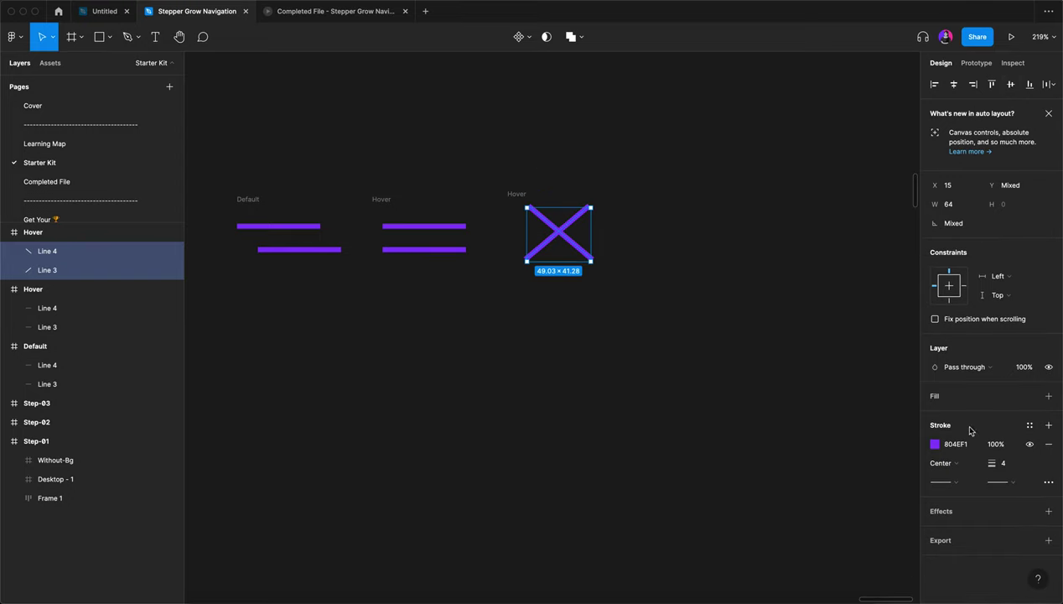
Step: Change the stroke color of the X's two lines to white, FFFFFF
left_click(935, 445)
left_click_drag(803, 396, 778, 306)
left_click(664, 410)
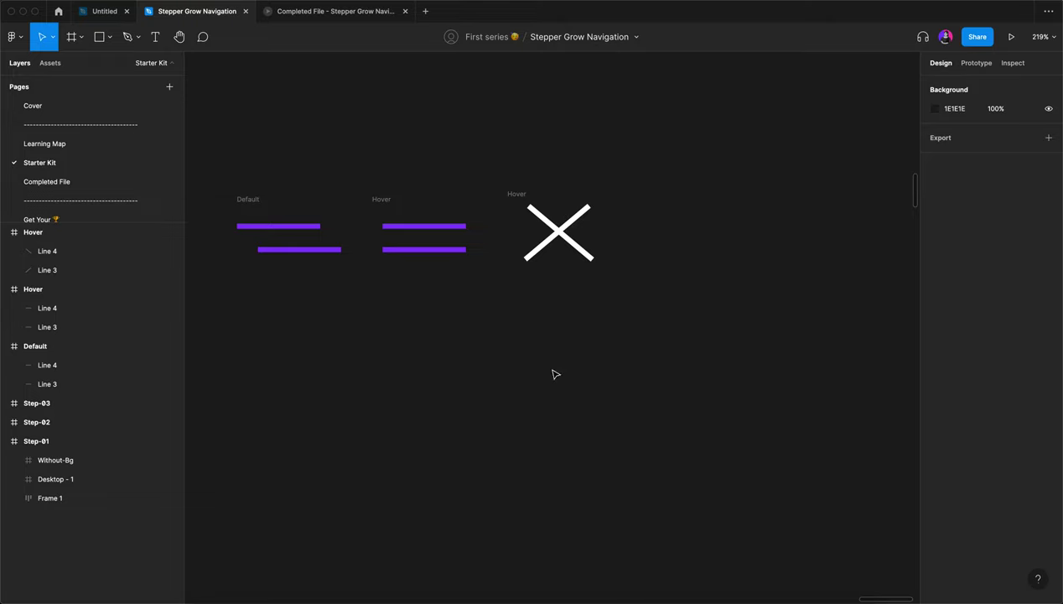
Step: Align the Default frame and both Hover frames on their vertical centers
scroll(751, 340, "left", 3)
scroll(751, 340, "up", 1)
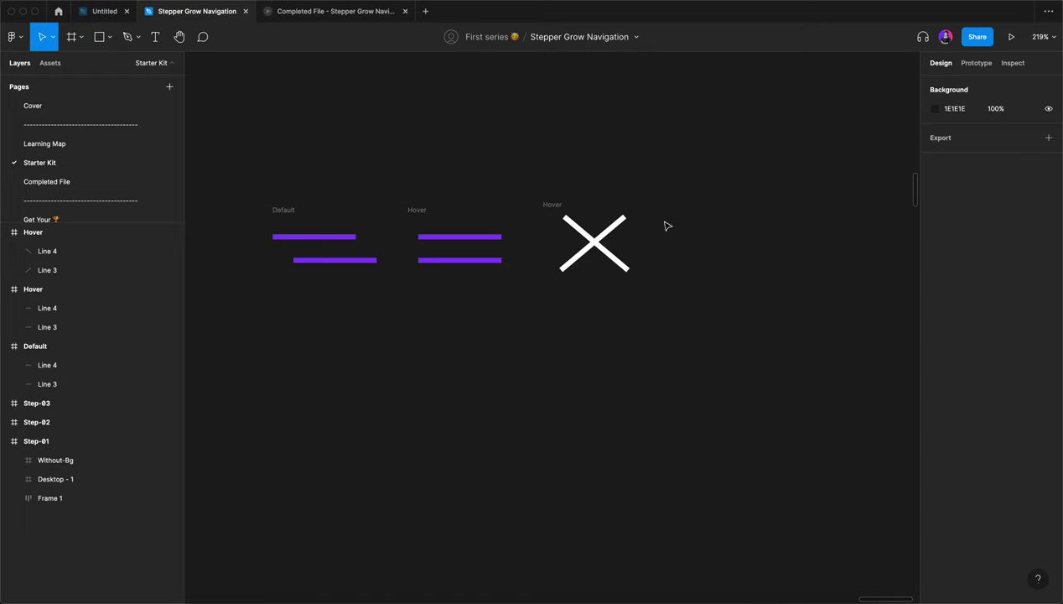
left_click_drag(215, 158, 723, 344)
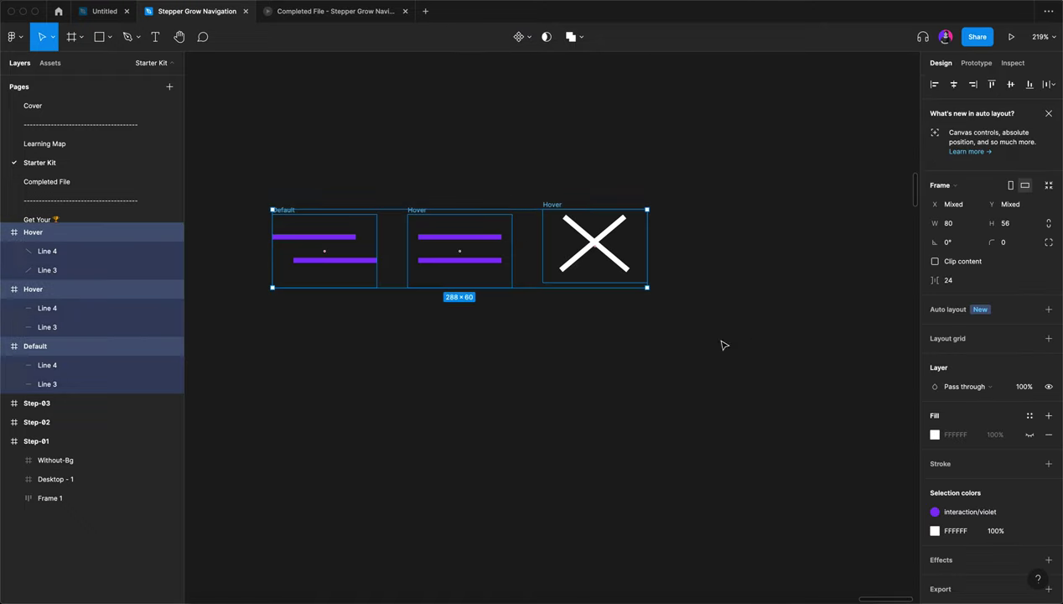
left_click(1010, 84)
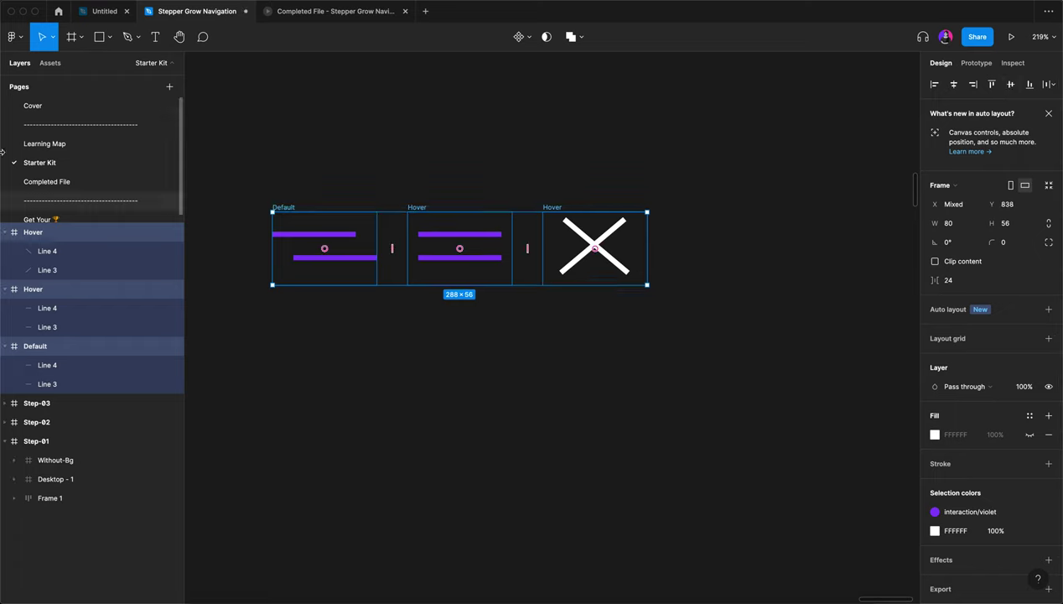
Step: Turn the three icon frames into separate components and combine them as variants
left_click(528, 42)
left_click(532, 80)
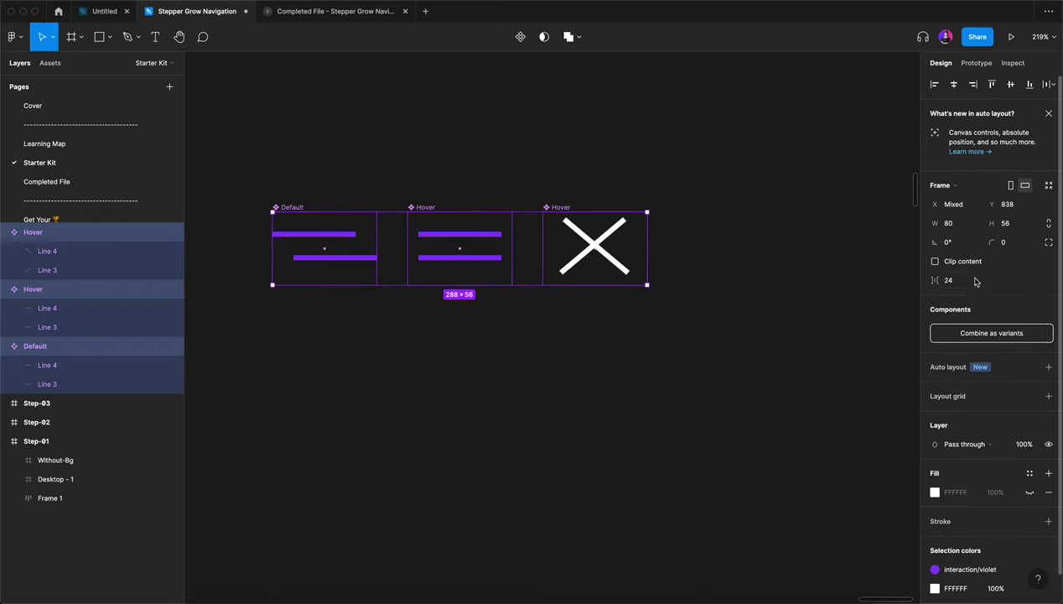
left_click(977, 331)
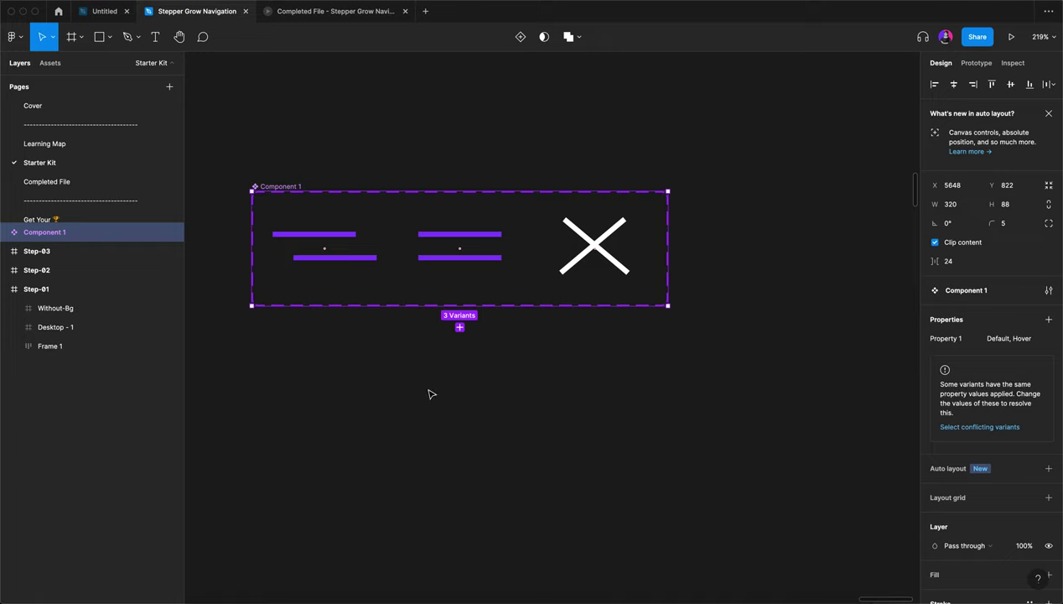
Step: Rename the new component set to Nav-menu
double_click(280, 187)
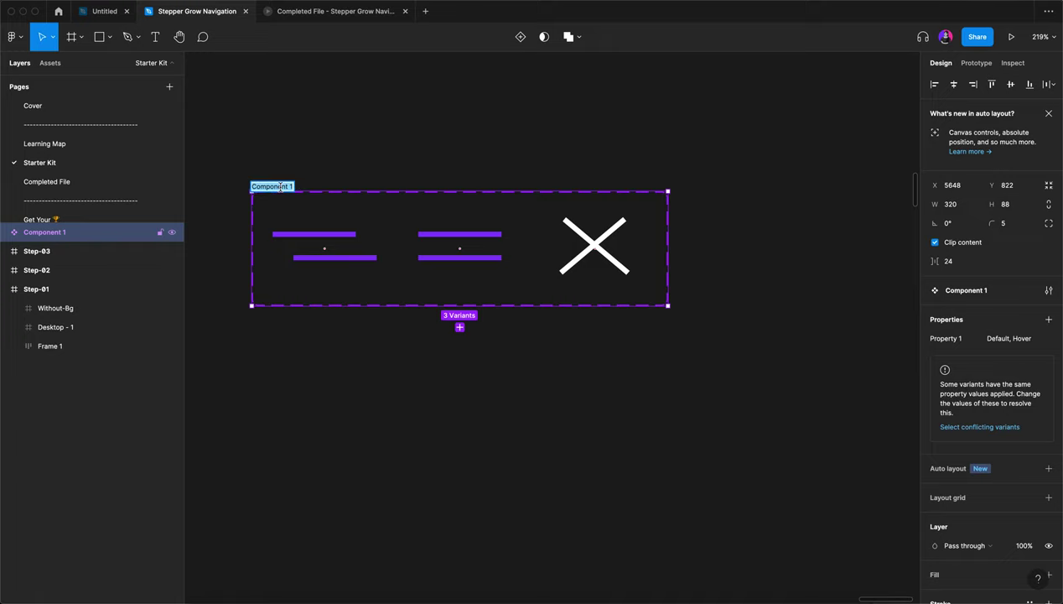
type("Nav-menu")
key("Return")
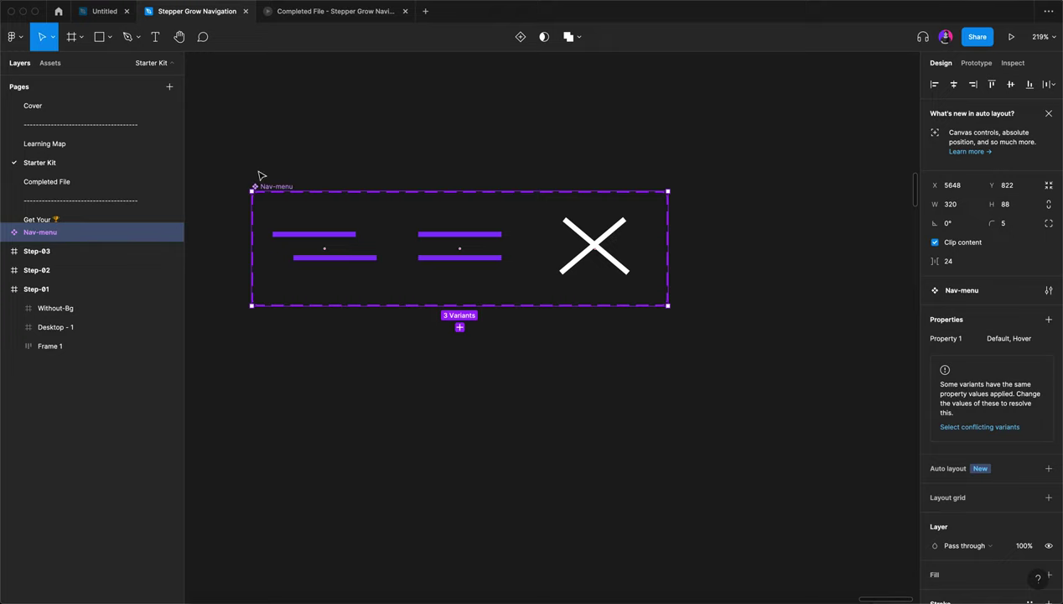
Step: Add a prototype connection from the Default variant to the two-line Hover variant with a While hovering trigger
left_click(351, 270)
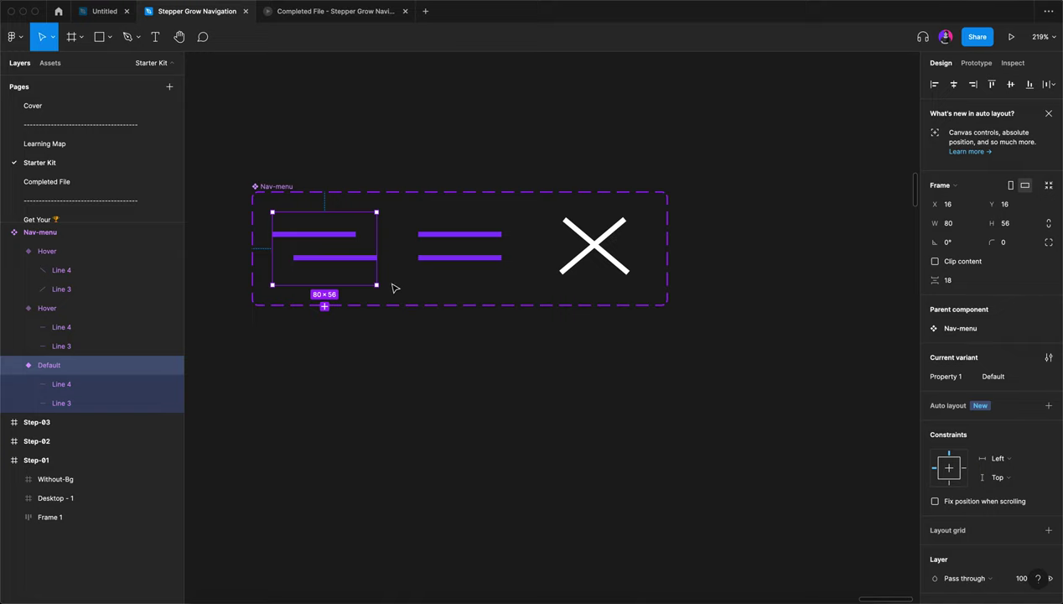
key("shift+e")
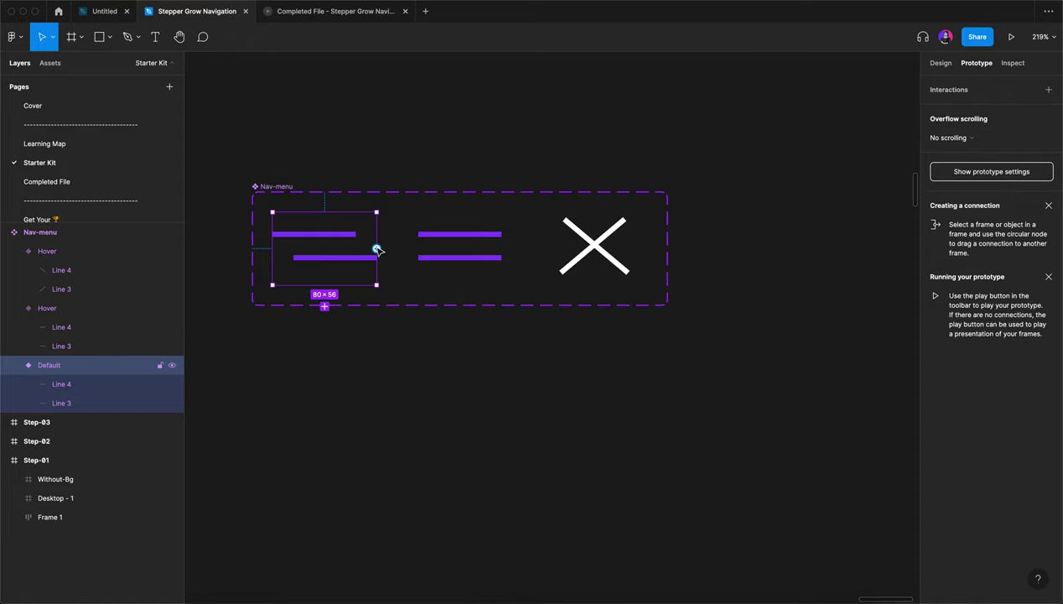
left_click_drag(376, 249, 429, 246)
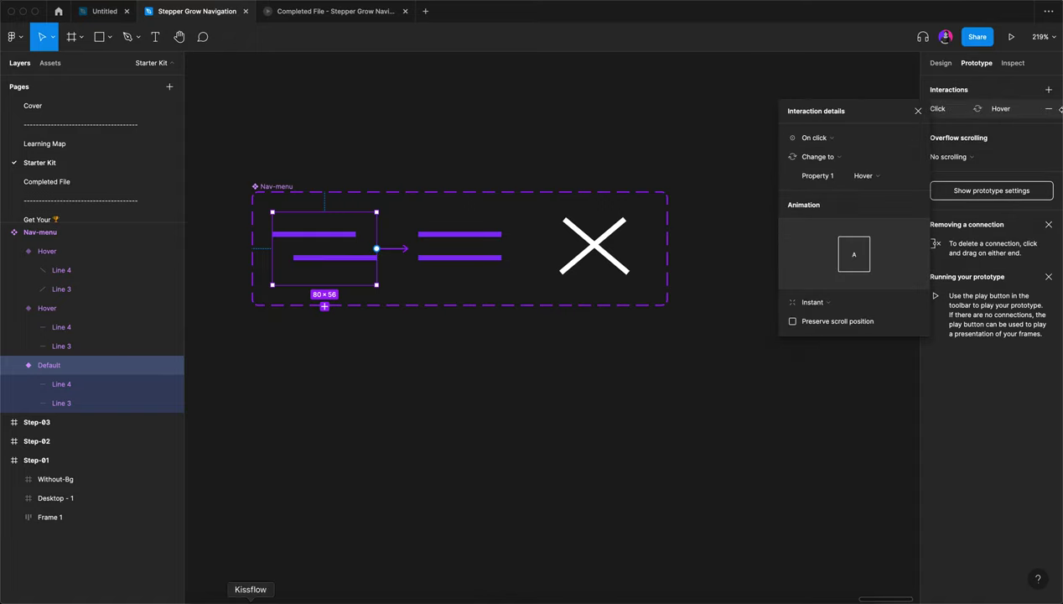
left_click(833, 140)
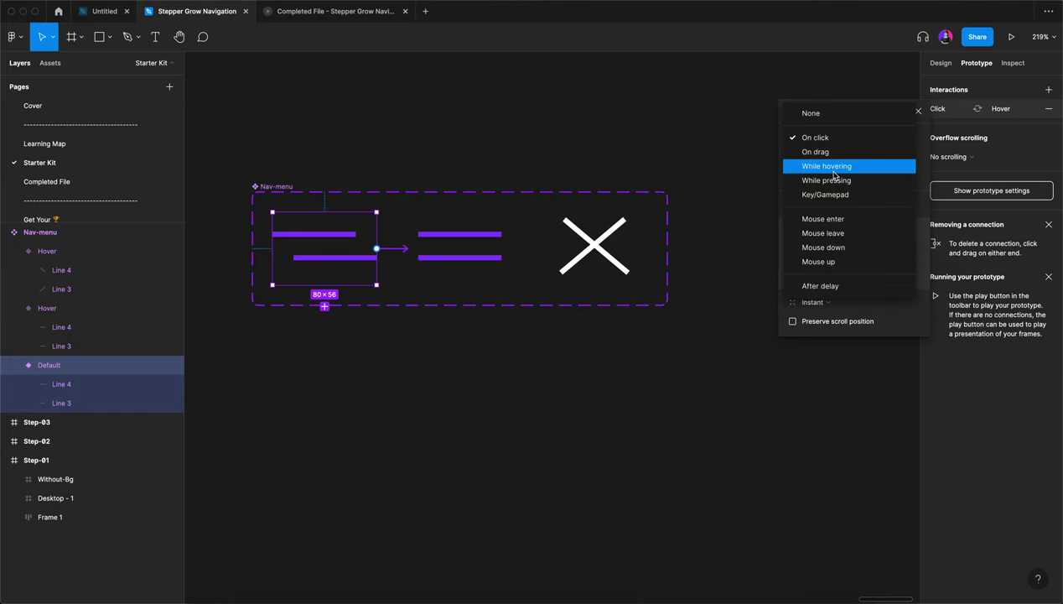
left_click(834, 167)
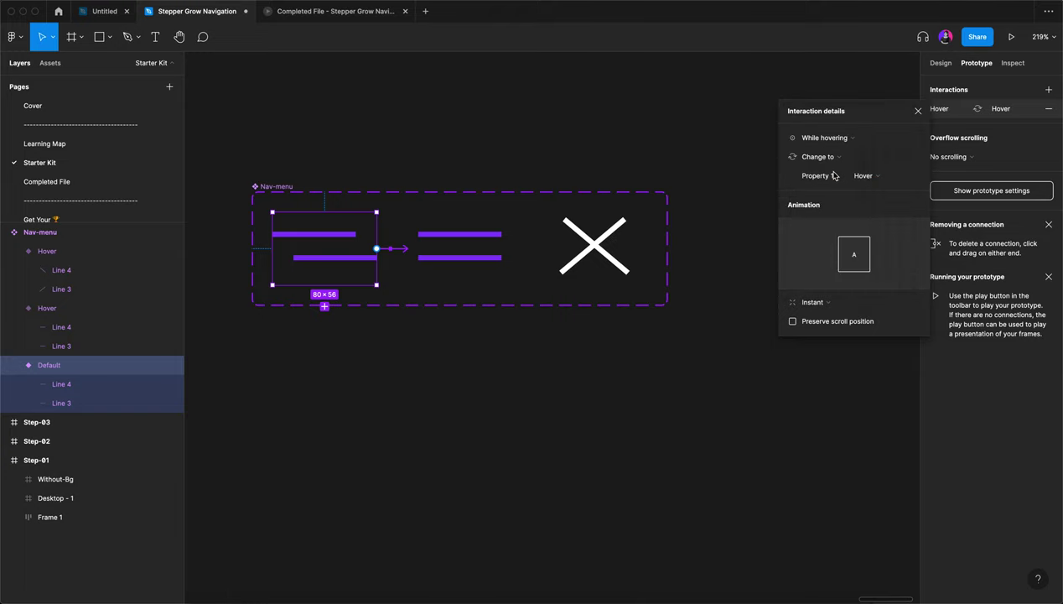
Step: Set the hover interaction's animation to Smart animate with Gentle easing and close its details
left_click(828, 303)
left_click(846, 332)
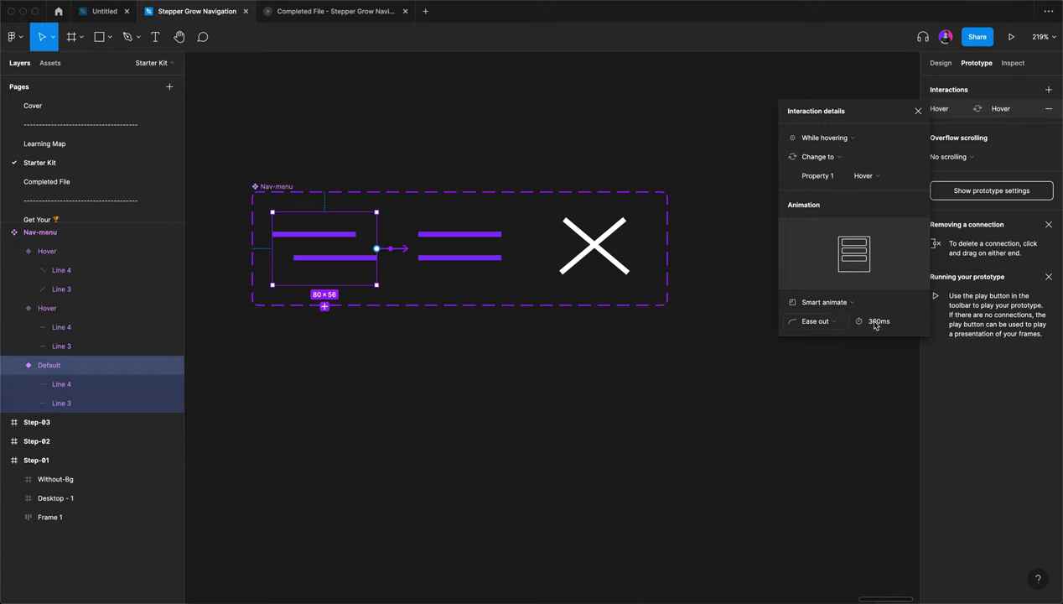
left_click(875, 323)
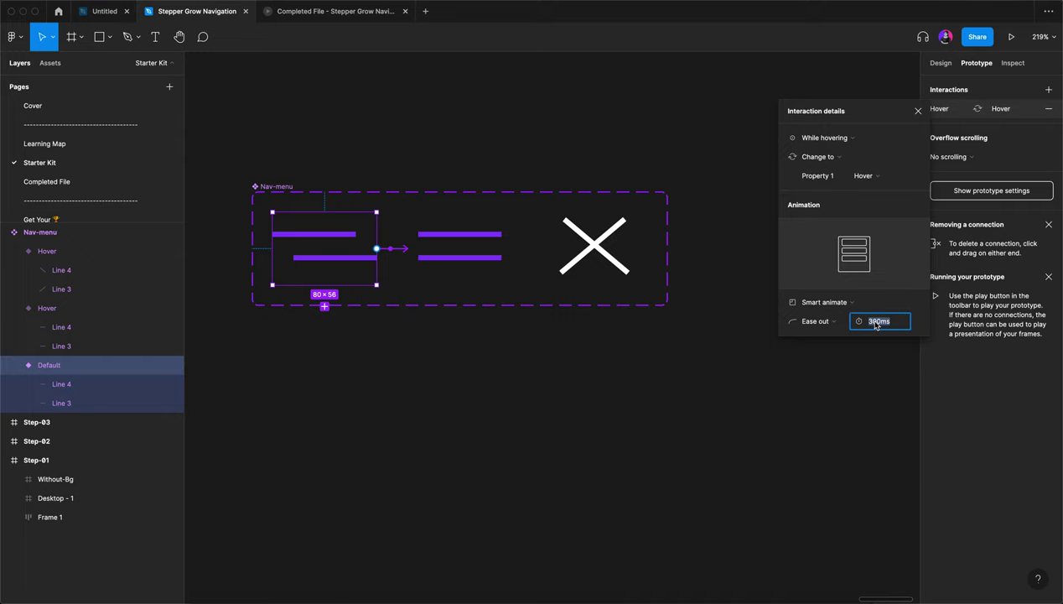
left_click(814, 322)
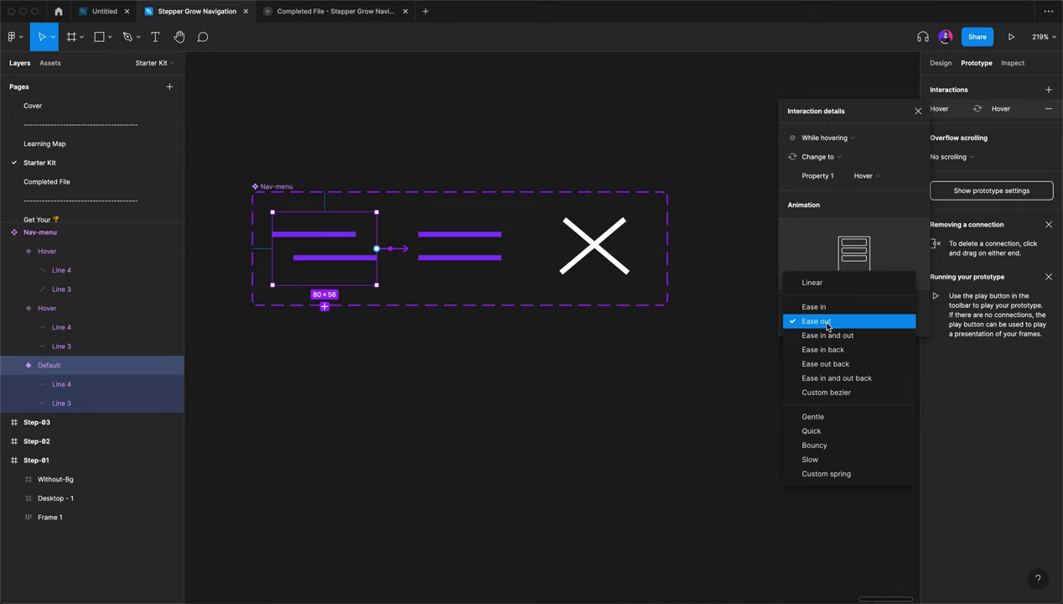
left_click(830, 425)
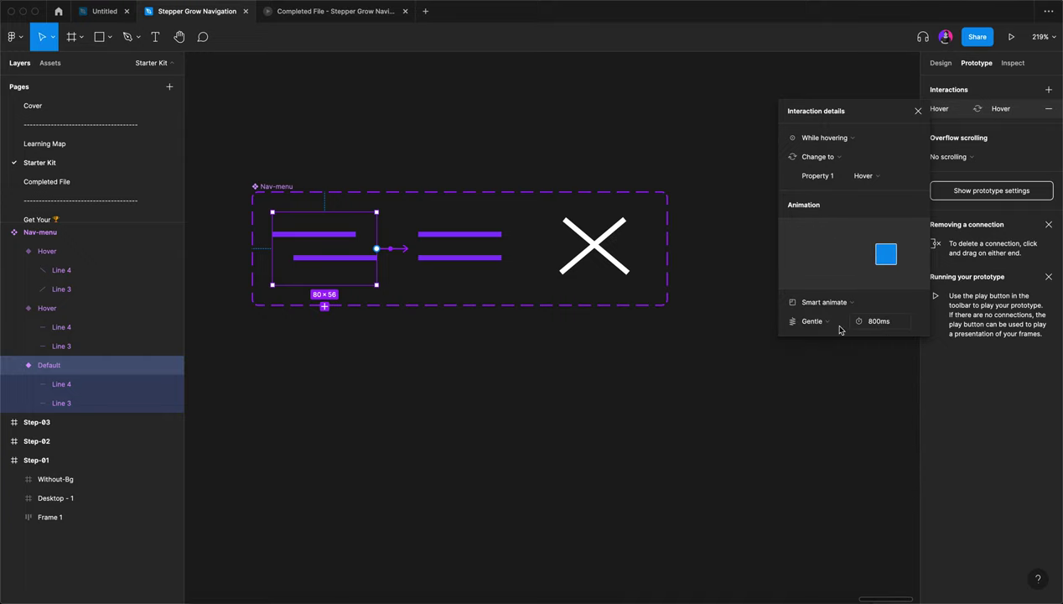
left_click(918, 110)
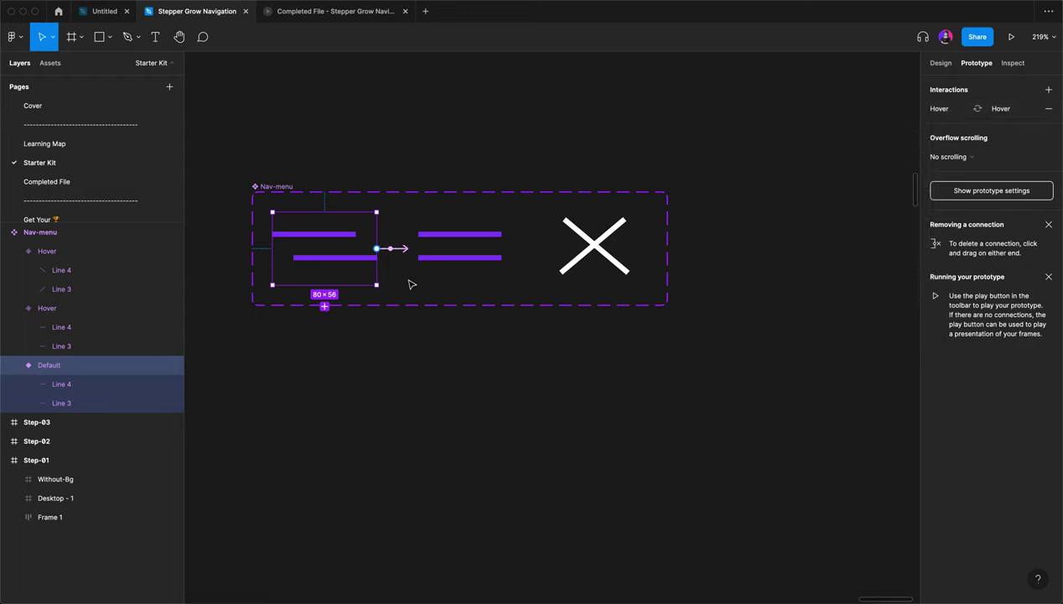
Step: Add a prototype connection from the two-line Hover variant to the X variant with an On click trigger
left_click(469, 271)
left_click_drag(512, 249, 612, 239)
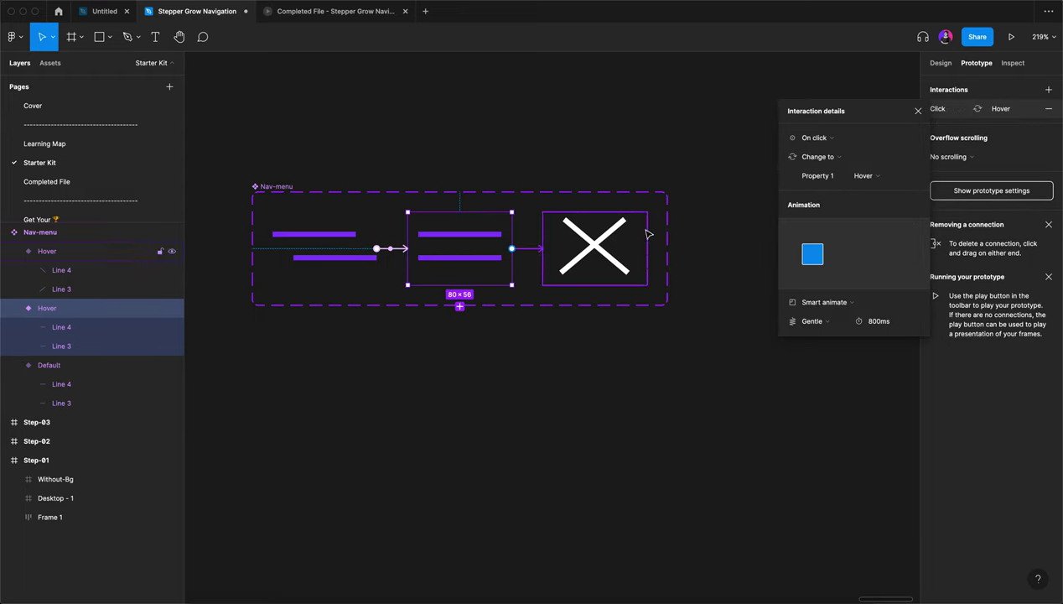
left_click(829, 139)
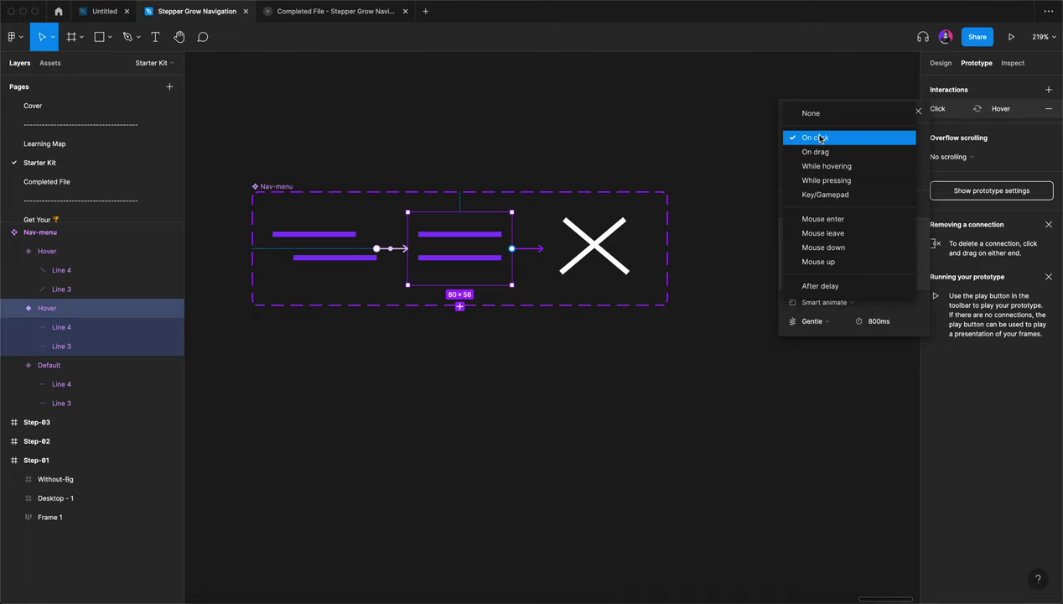
left_click(820, 138)
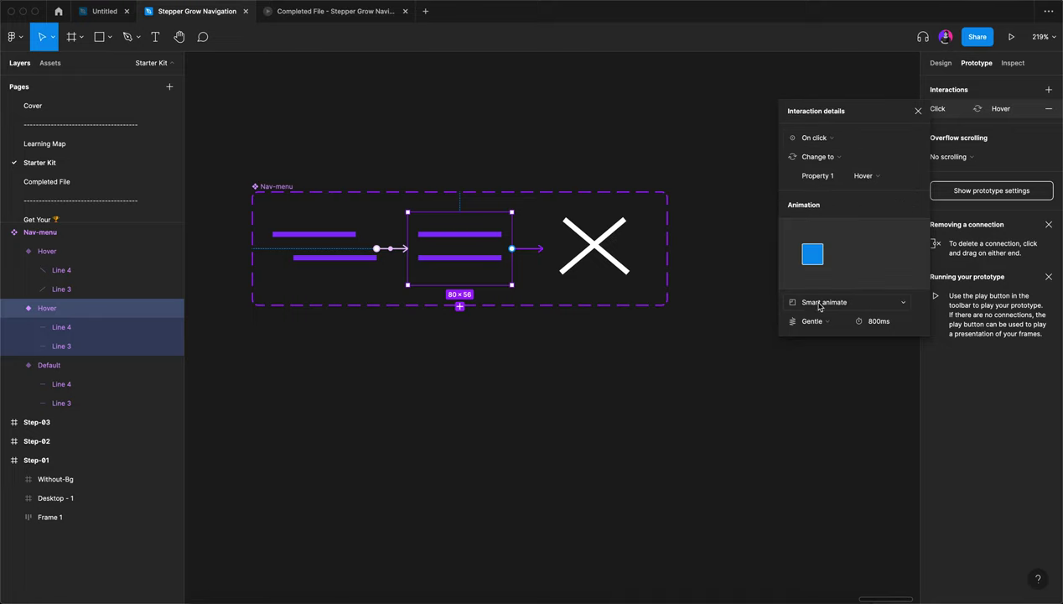
Step: Set the click interaction's Smart animate duration to 400 ms and deselect the variant
left_click(880, 322)
type("4")
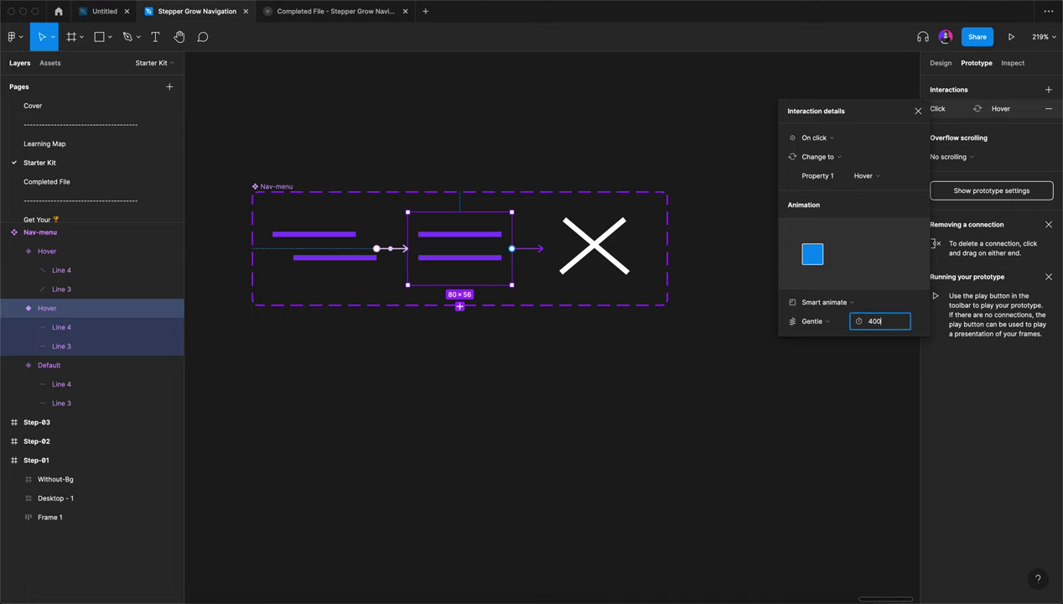
type("00")
key("Return")
left_click(642, 401)
Step: Copy the Desktop - 1 frame from Step-01 and paste it on the empty canvas beside the Nav-menu component set
scroll(642, 404, "down", 10)
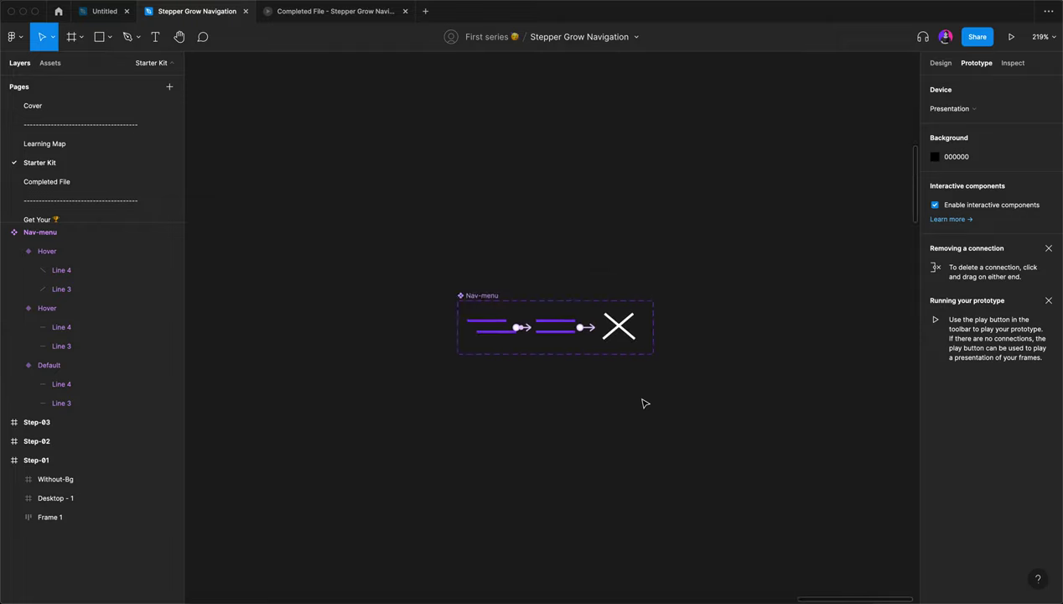
scroll(642, 403, "left", 10)
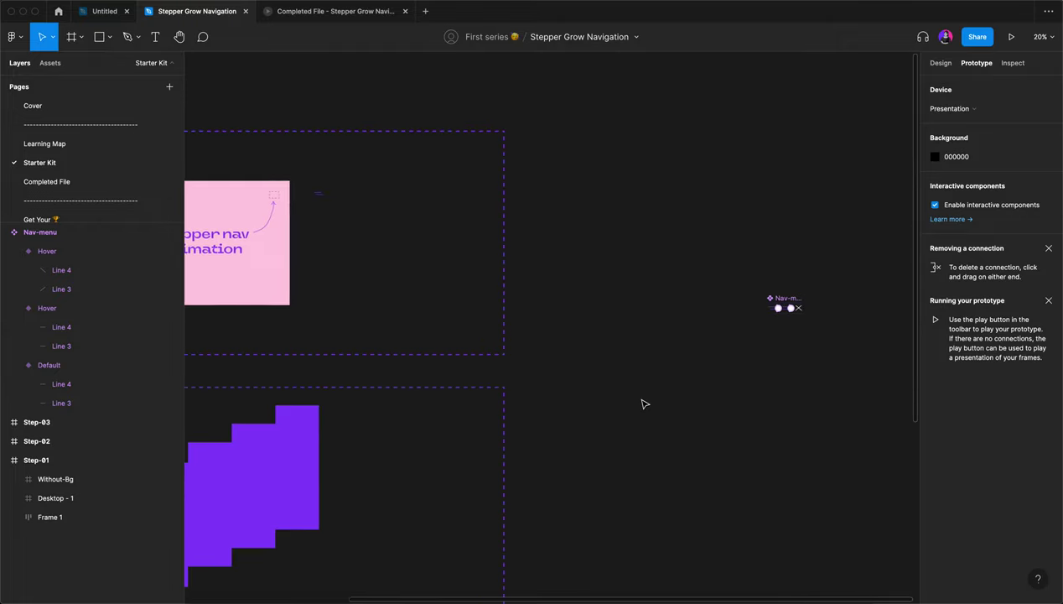
scroll(456, 306, "up", 5)
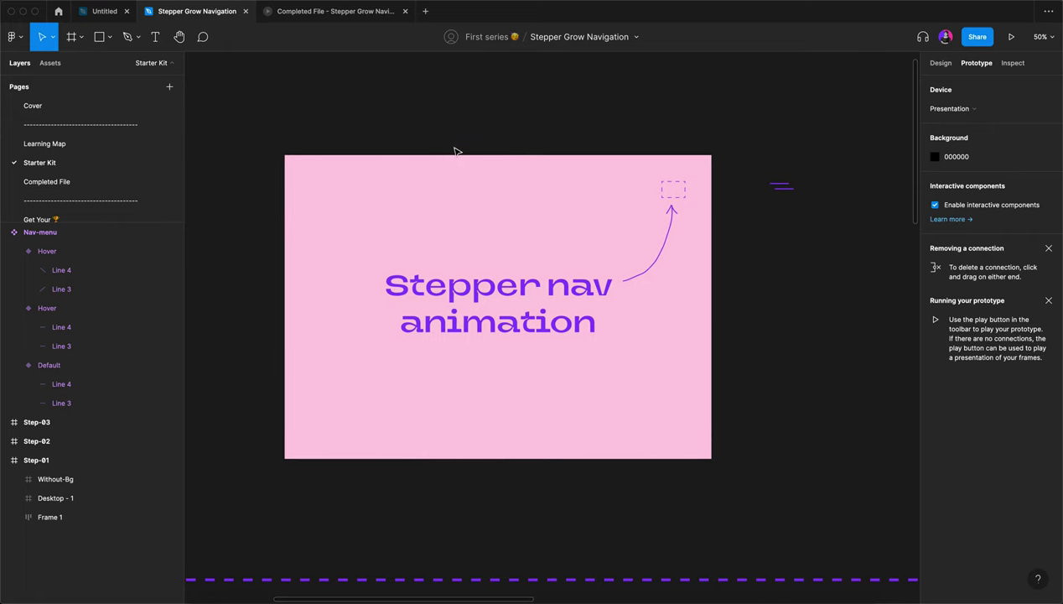
left_click(491, 186)
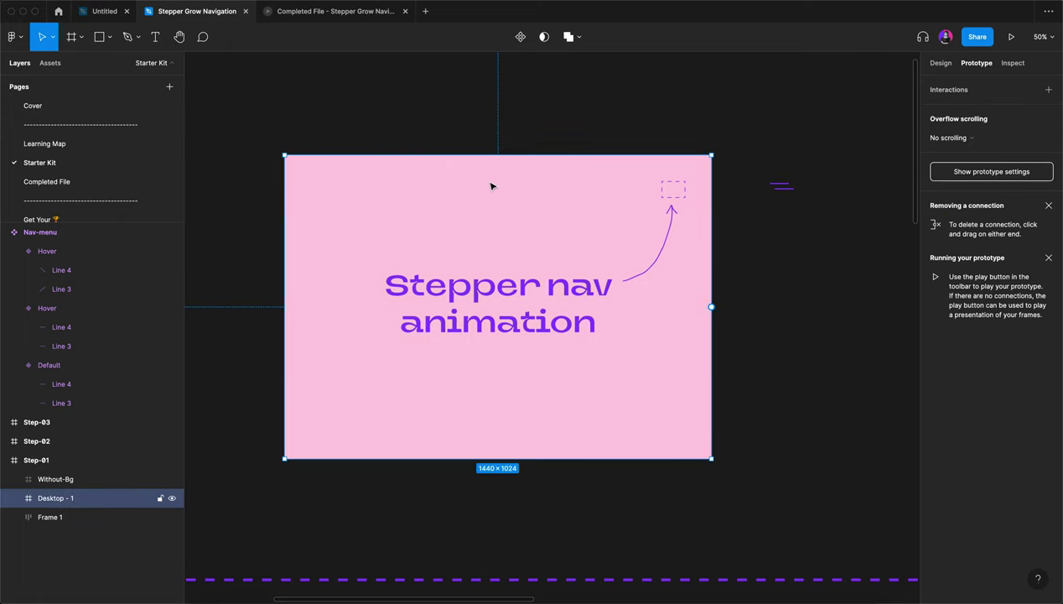
scroll(490, 186, "down", 5)
scroll(490, 186, "right", 10)
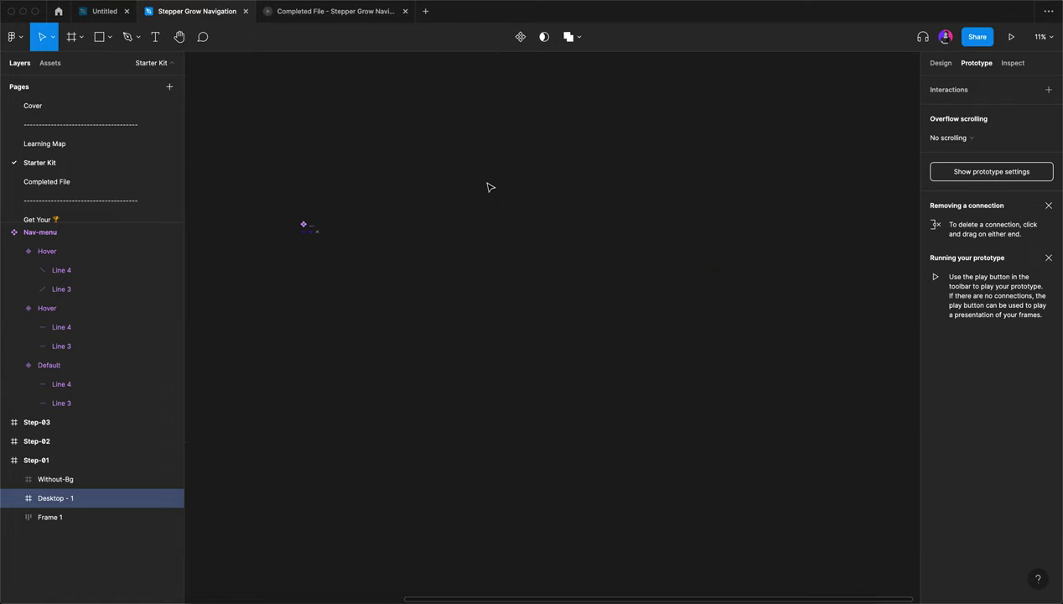
key("alt+8")
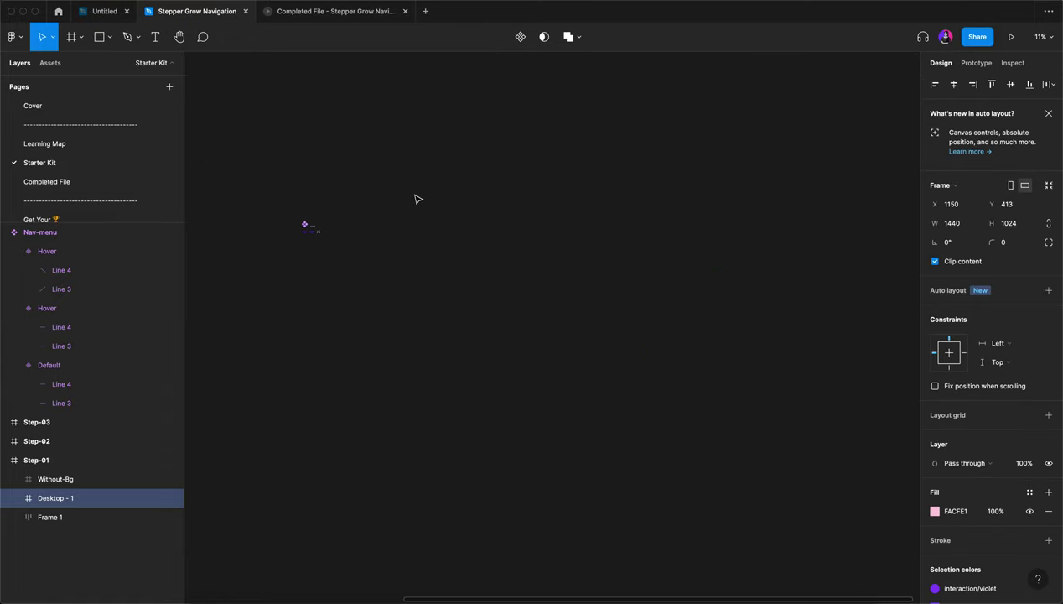
scroll(417, 199, "up", 5)
scroll(417, 200, "right", 5)
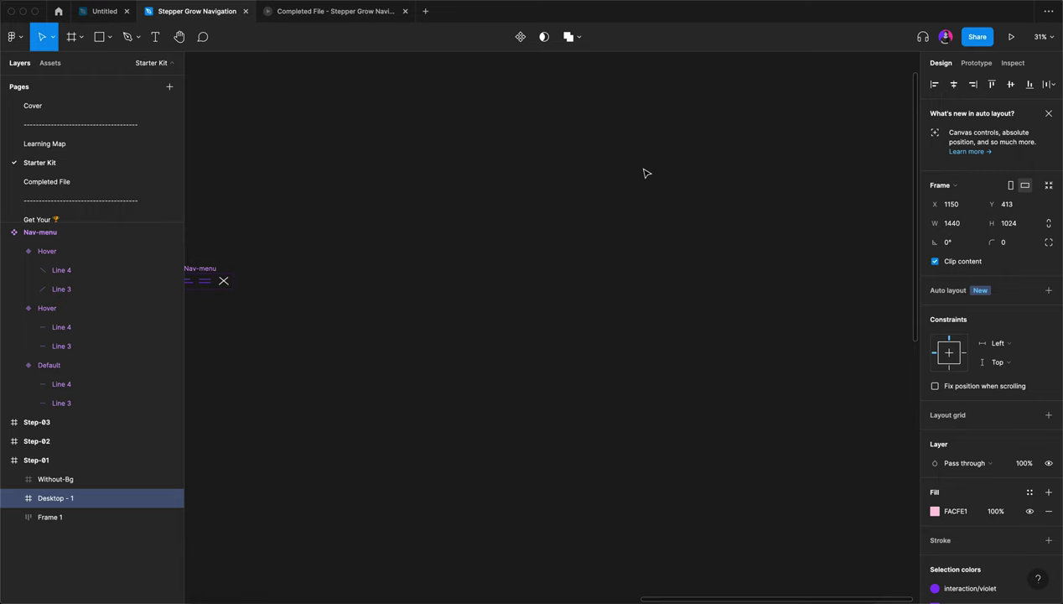
key("super+v")
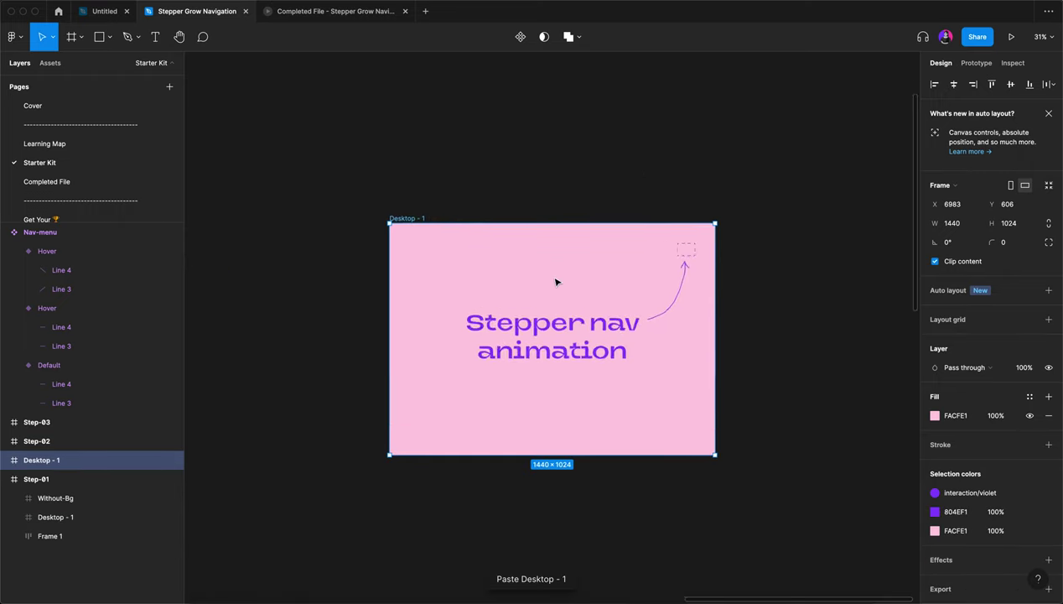
Step: Copy the Default variant and replace the dashed Without-Bg placeholder in the pasted Desktop - 1 frame with it
scroll(556, 282, "up", 3)
scroll(556, 282, "left", 5)
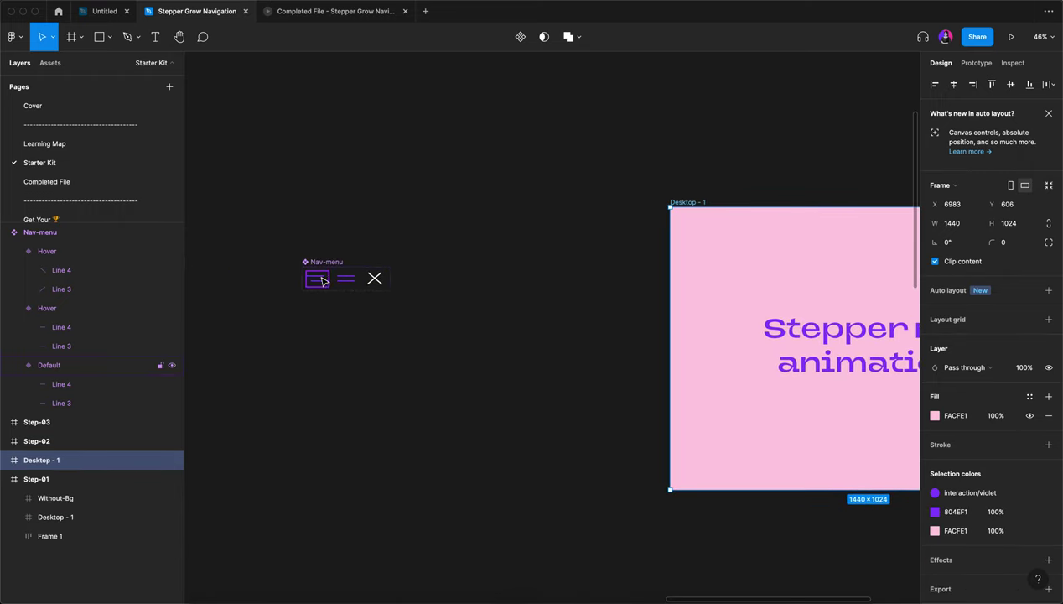
left_click(323, 281)
scroll(323, 280, "right", 10)
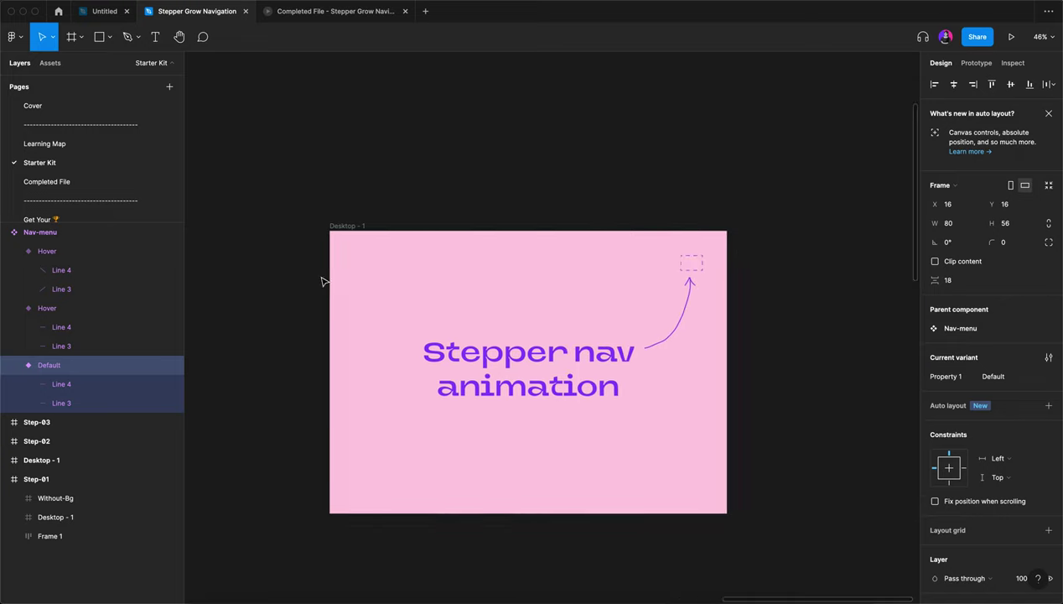
scroll(482, 238, "up", 10)
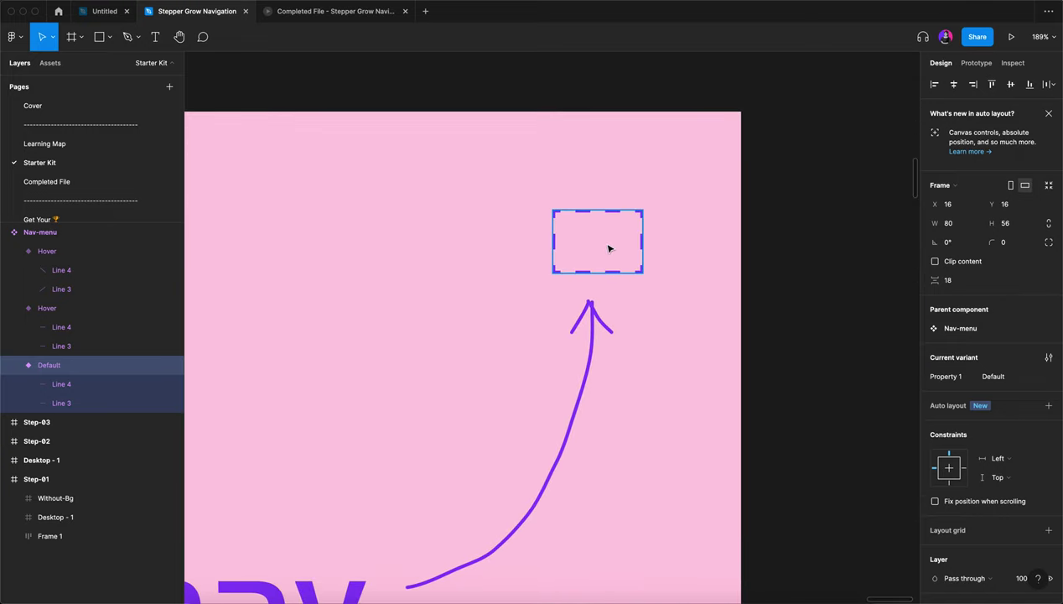
left_click(609, 248)
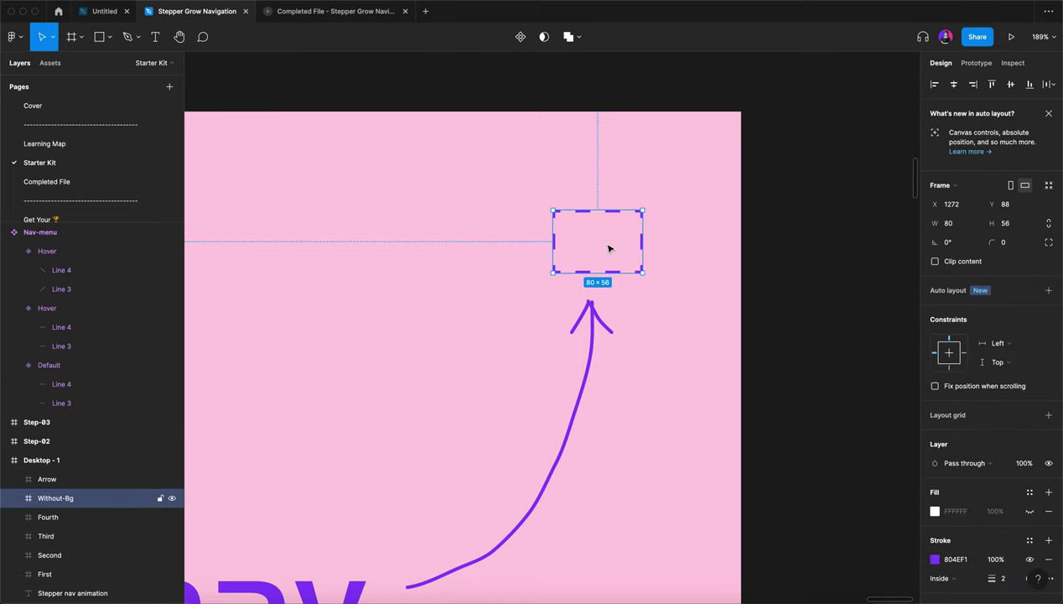
key("super+shift+r")
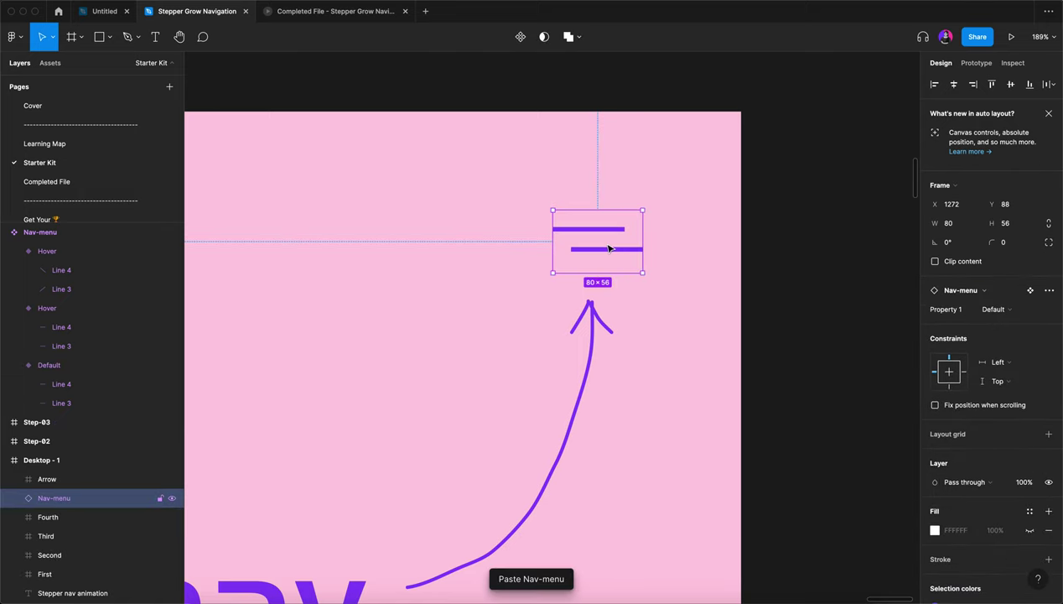
left_click(583, 163)
Step: Add a flow starting point to the pasted Desktop - 1 frame
scroll(582, 163, "down", 5)
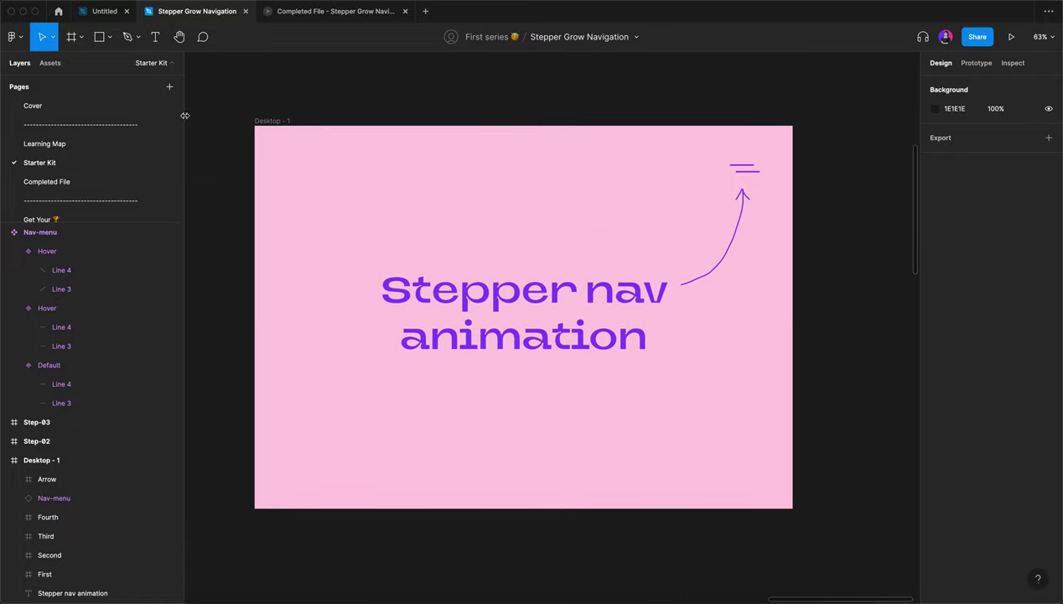
left_click(265, 122)
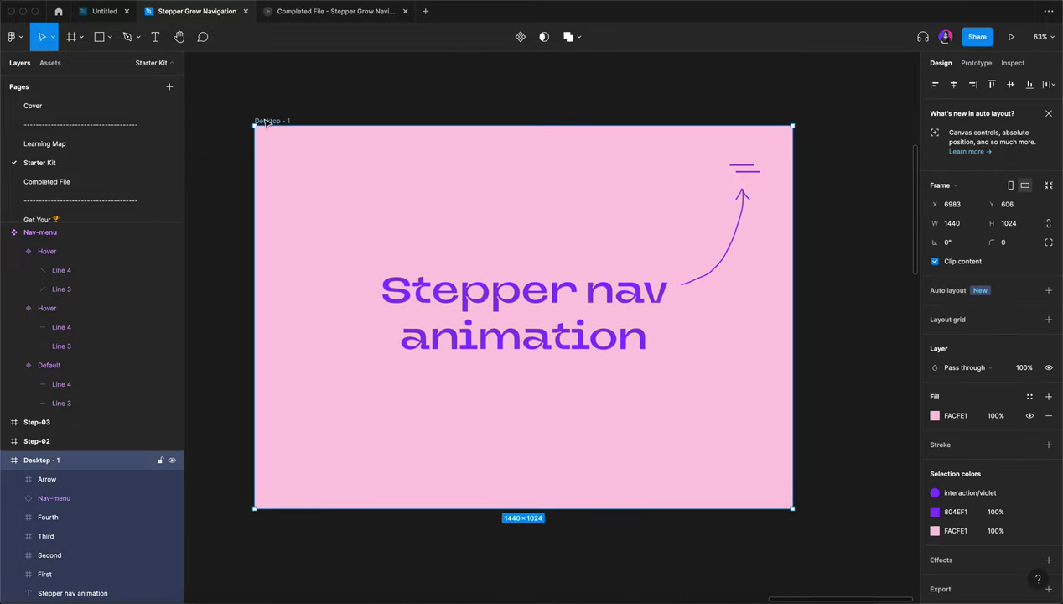
left_click(971, 64)
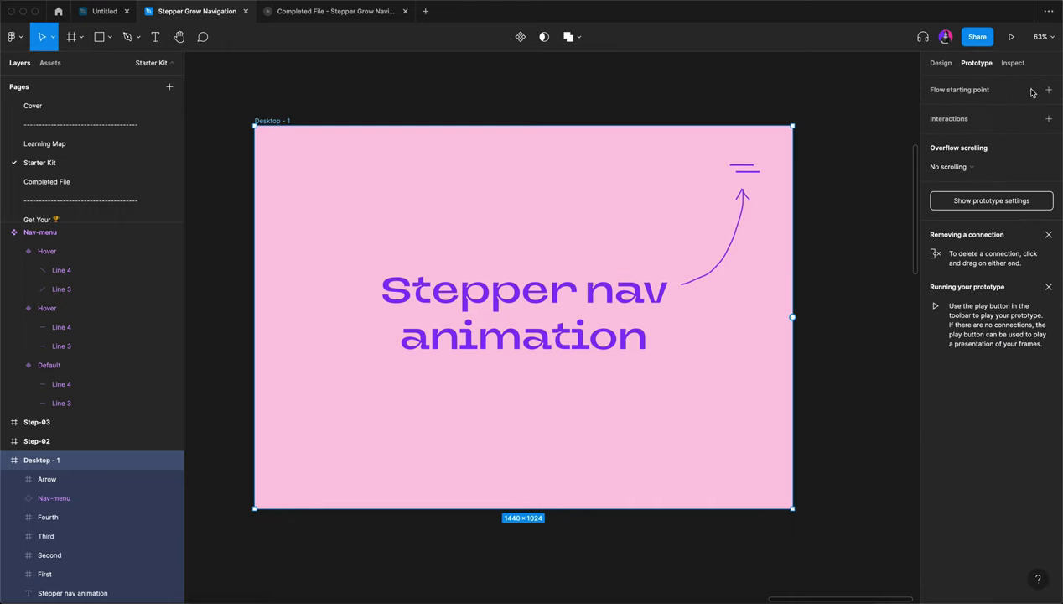
left_click(1048, 89)
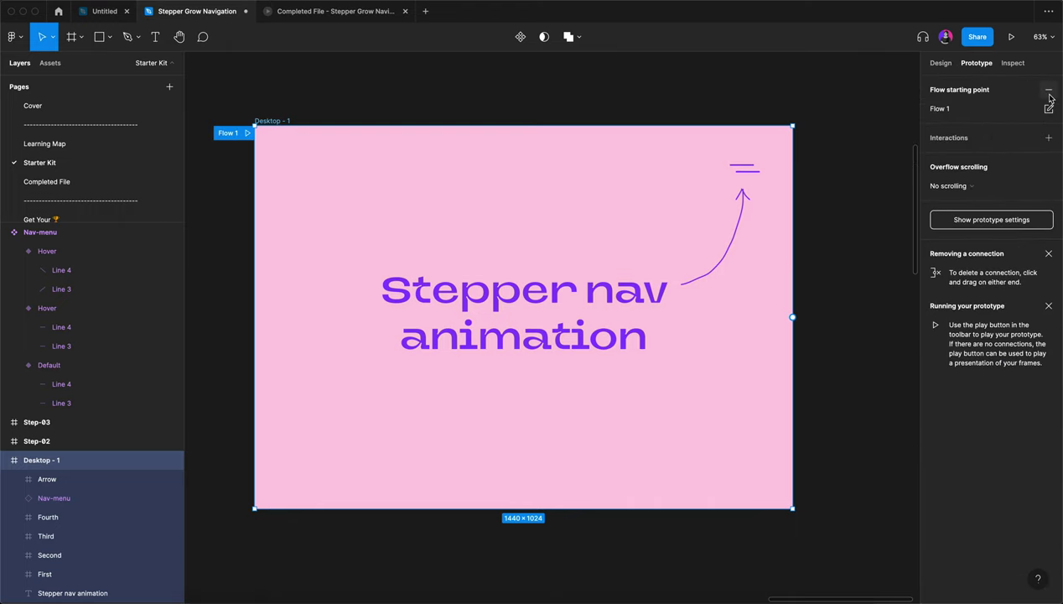
Step: Preview Flow 1, test the hamburger icon's hover and click animation, and return to the design file
left_click(247, 132)
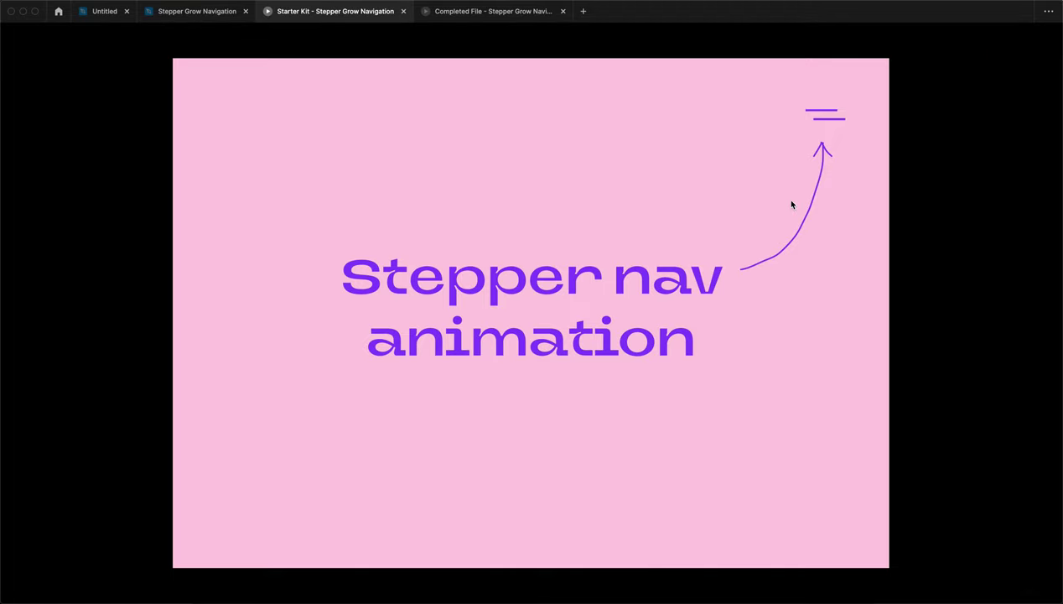
left_click(817, 121)
left_click(830, 122)
left_click(193, 11)
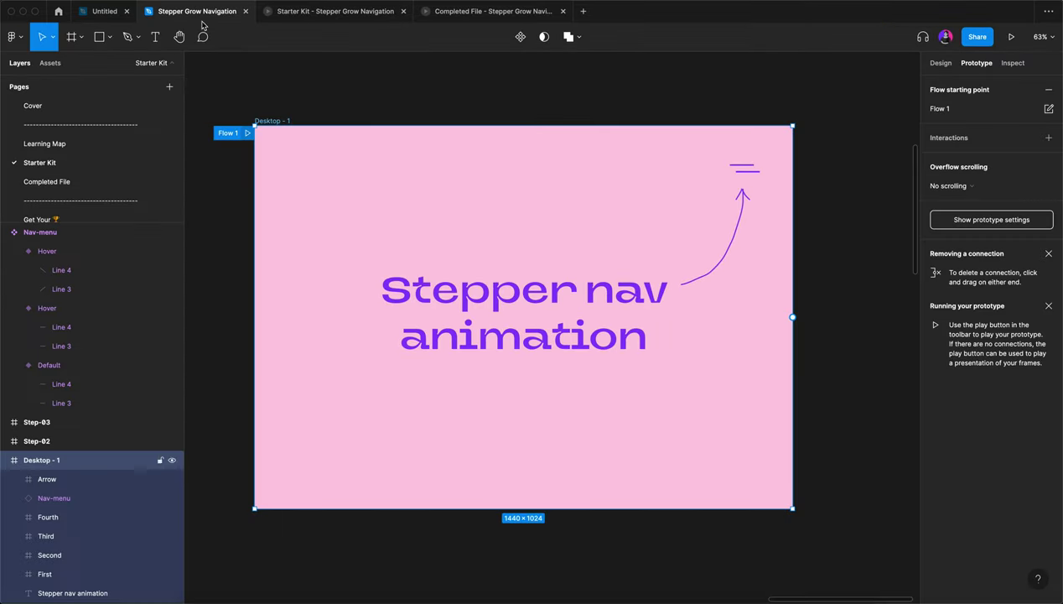
Step: Examine the purple staircase bars in Step-02 and play the menu opening in the Completed File prototype for comparison
scroll(558, 385, "down", 5)
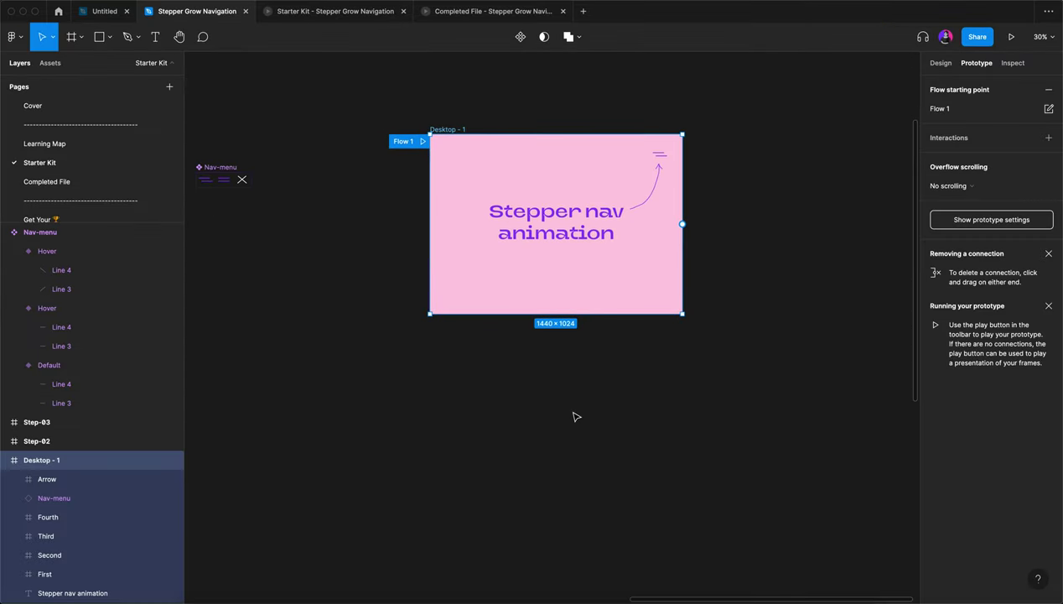
left_click(576, 416)
scroll(574, 415, "down", 5)
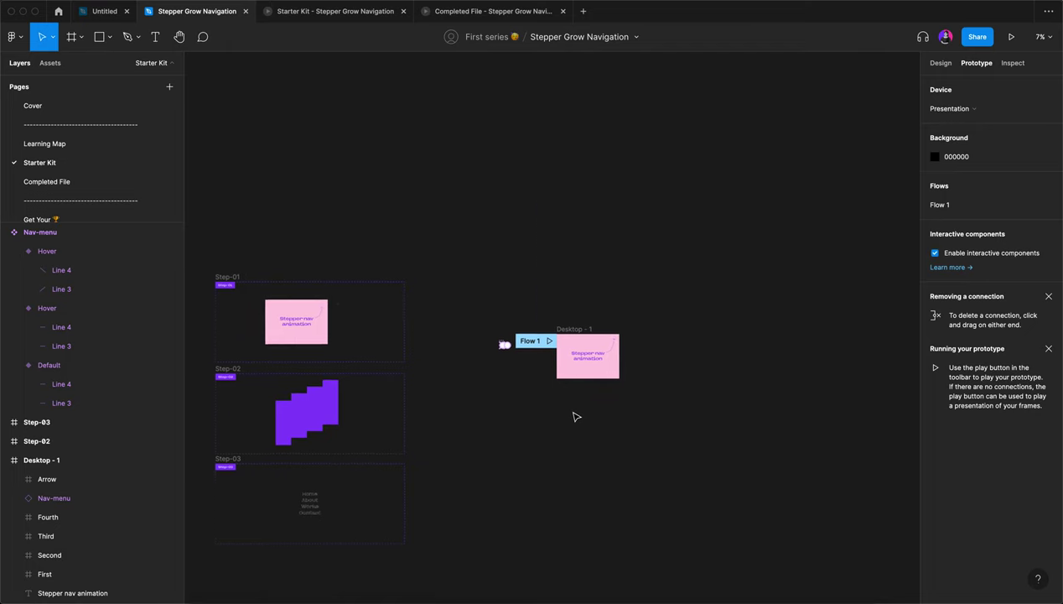
key("shift+1")
scroll(415, 344, "up", 8)
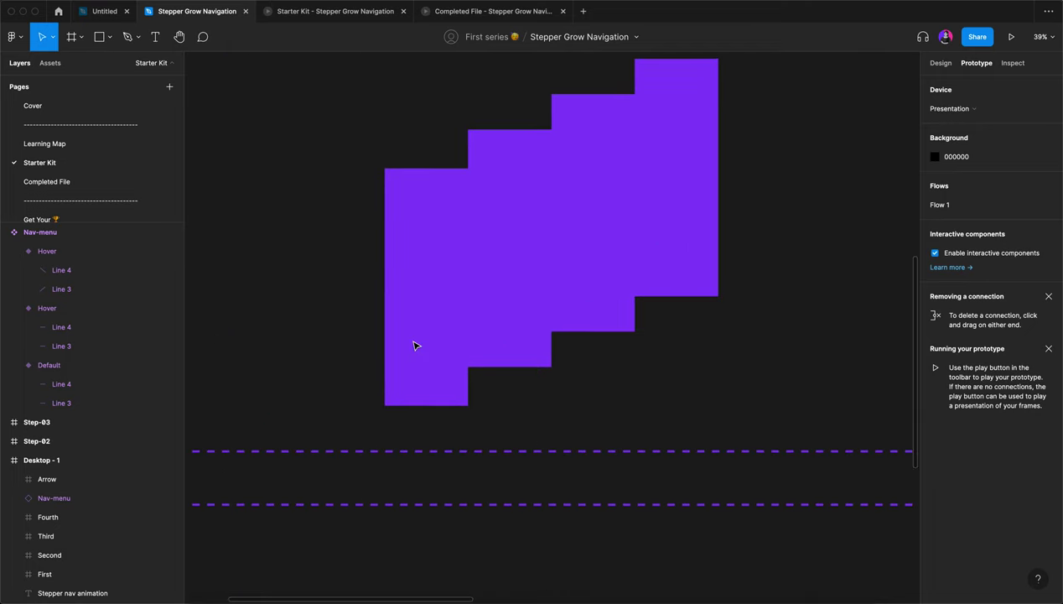
scroll(415, 345, "down", 1)
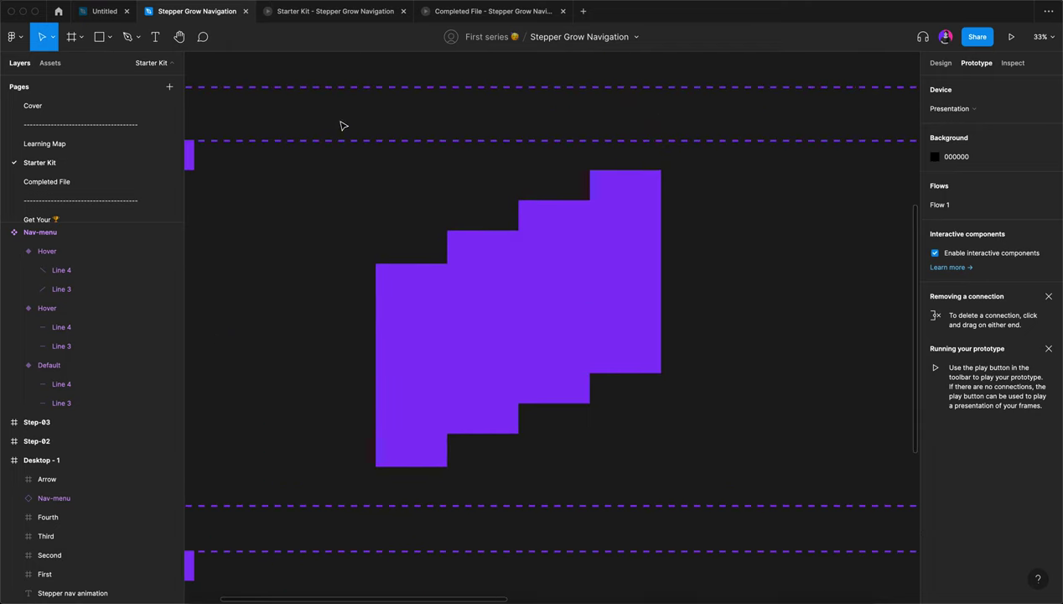
left_click(325, 13)
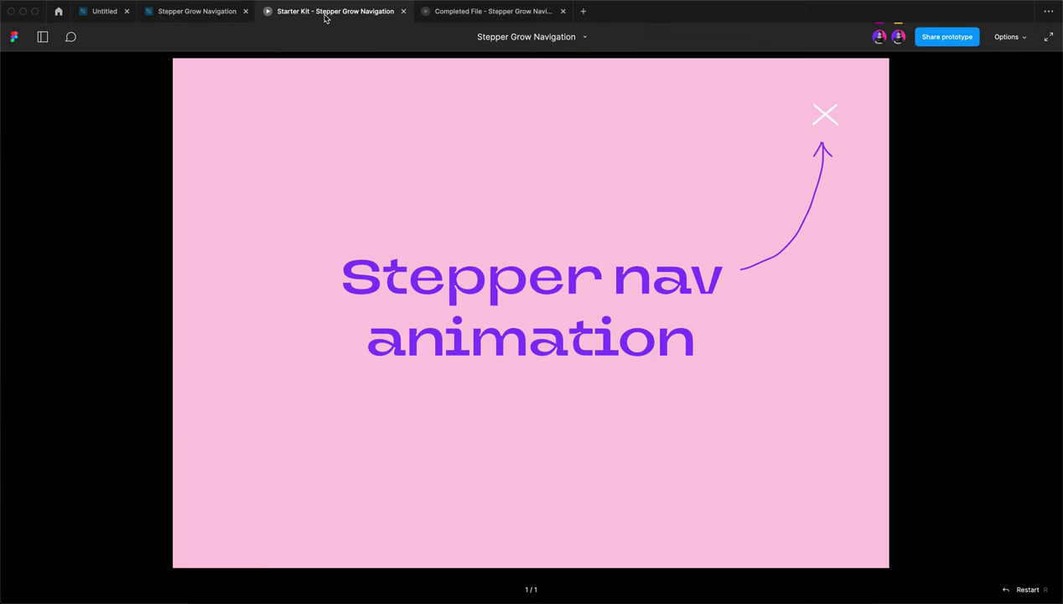
left_click(476, 11)
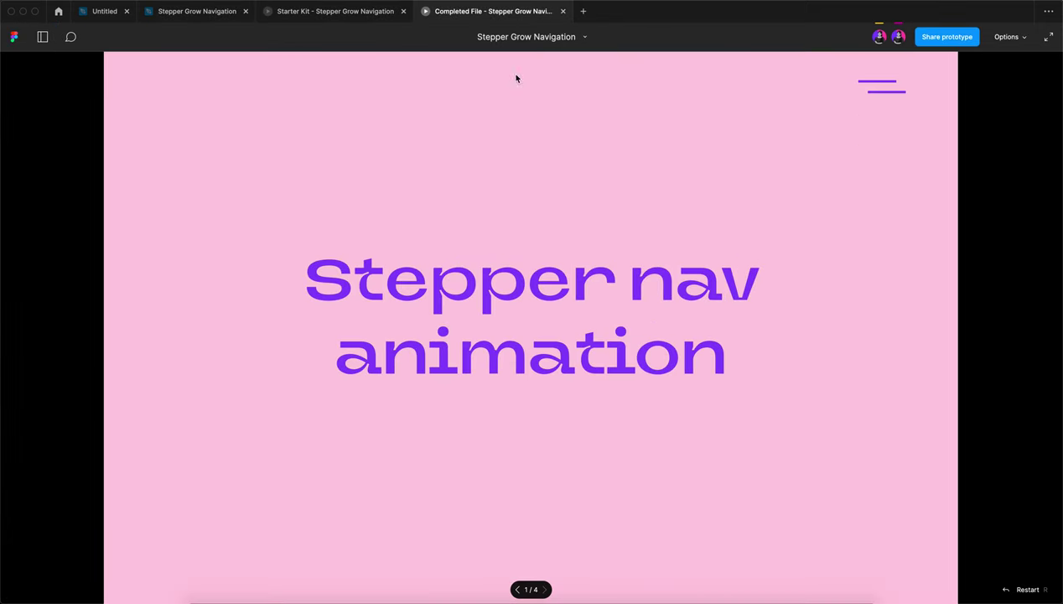
left_click(874, 83)
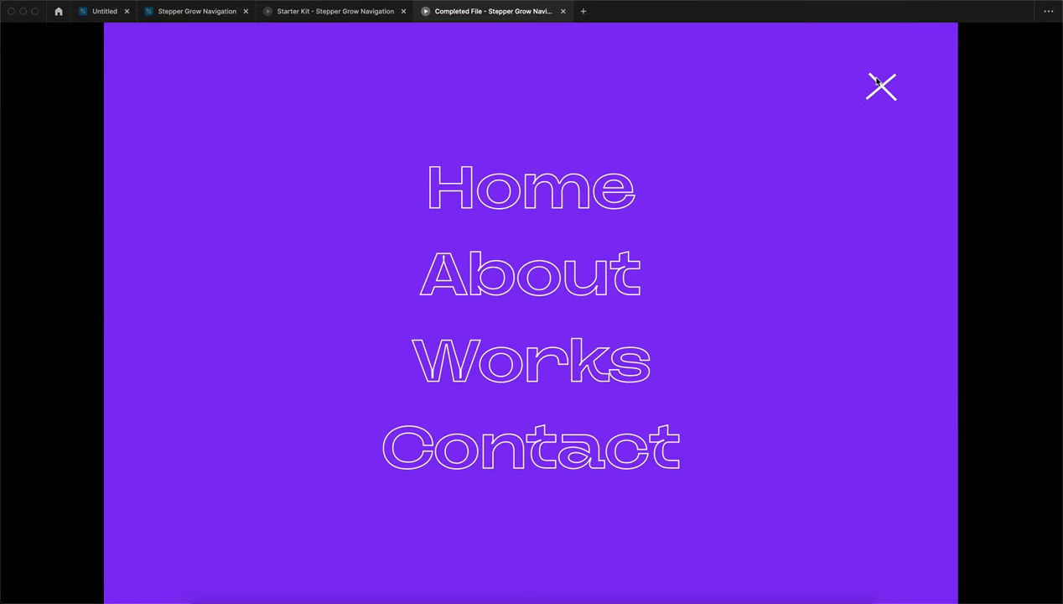
left_click(181, 17)
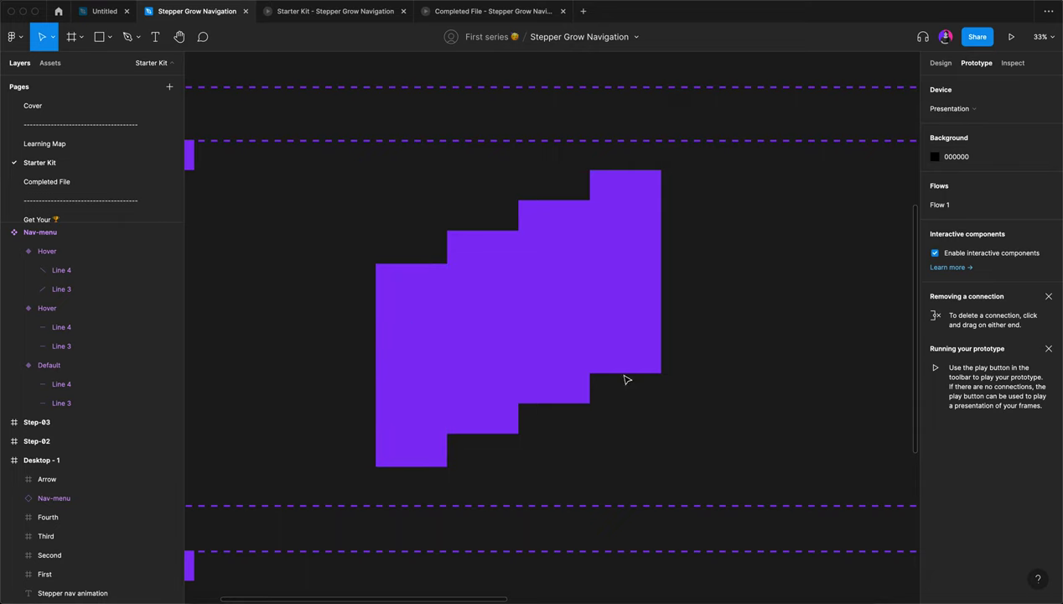
Step: Inspect the First, Second, Third and Fourth staircase bars in Step-02 one by one
left_click(403, 448)
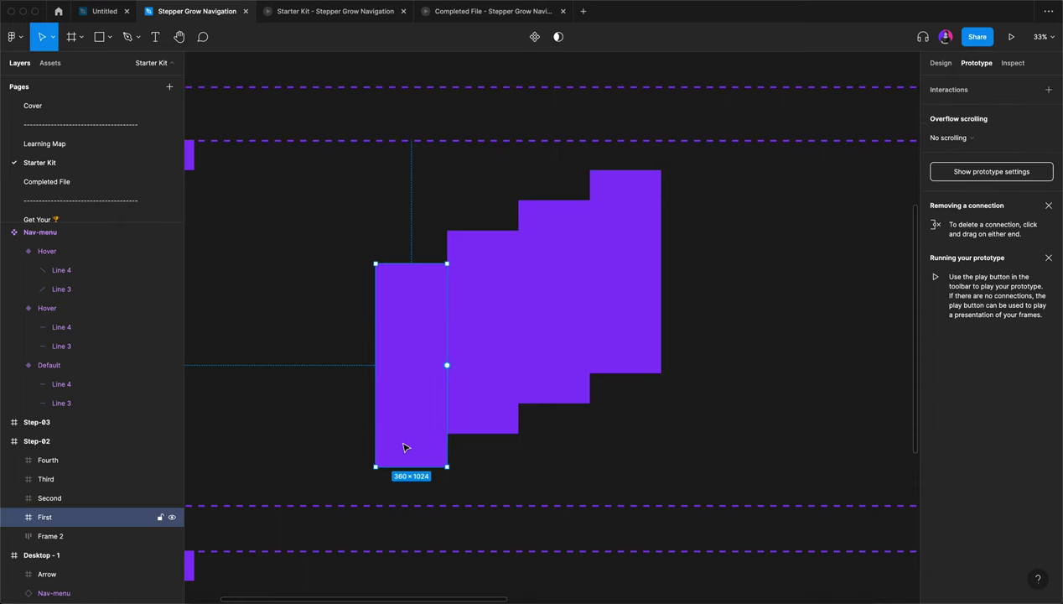
left_click(507, 382)
left_click(582, 335)
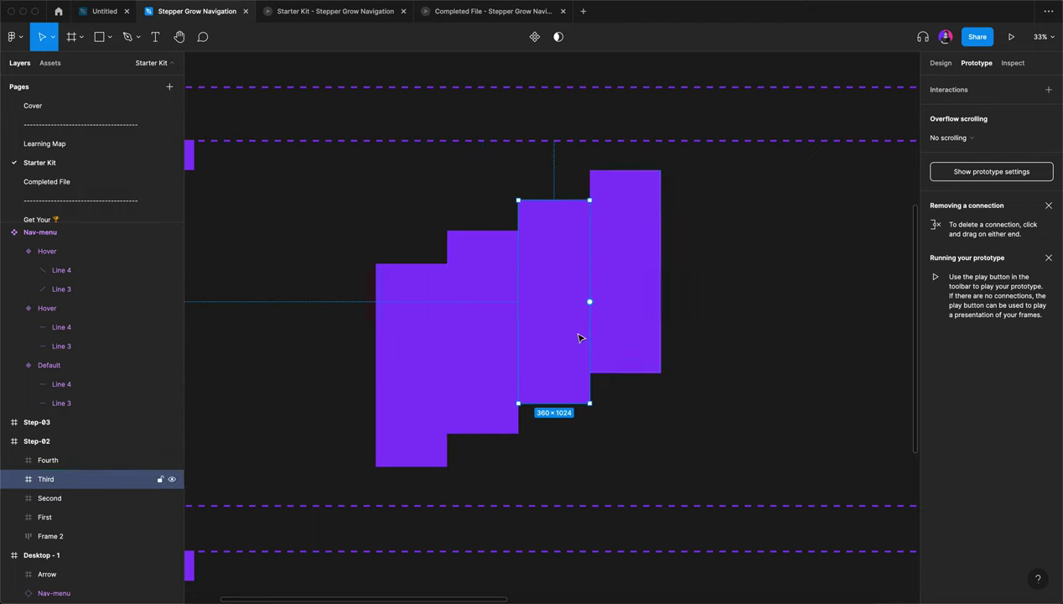
left_click(656, 287)
left_click(394, 361)
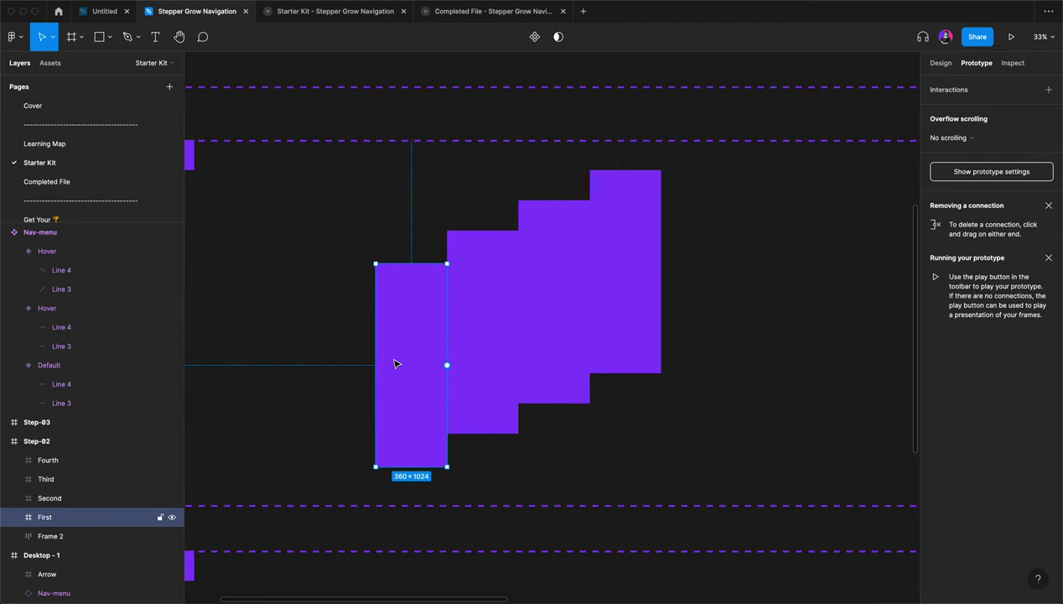
Step: Copy the four purple staircase bars from Step-02 and paste them into the Desktop - 1 frame beside the Nav-menu component
left_click(273, 352)
left_click_drag(273, 352, 721, 353)
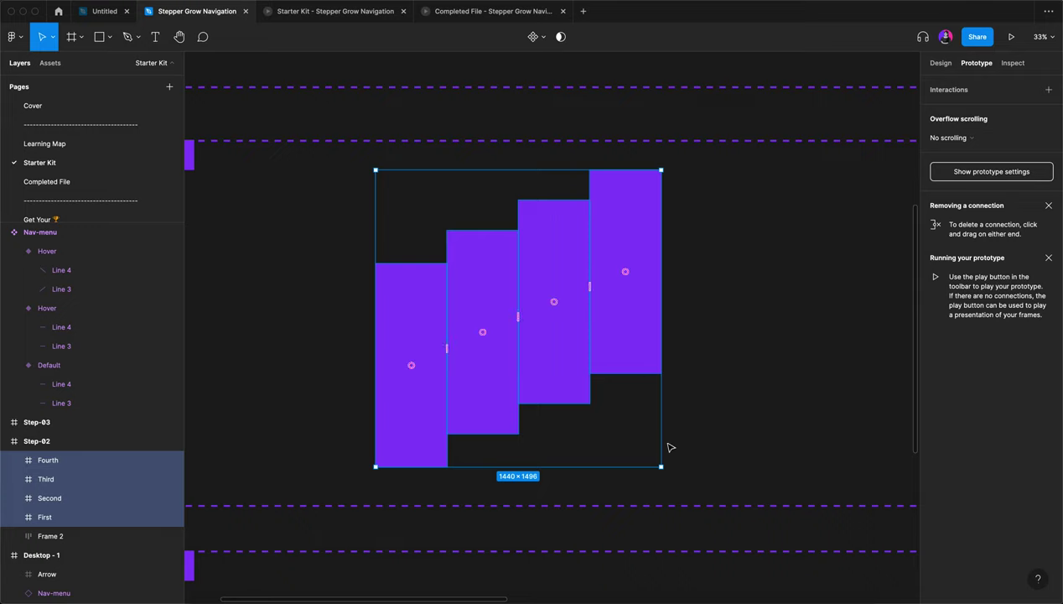
scroll(671, 447, "down", 3)
scroll(673, 445, "up", 2)
scroll(676, 440, "right", 3)
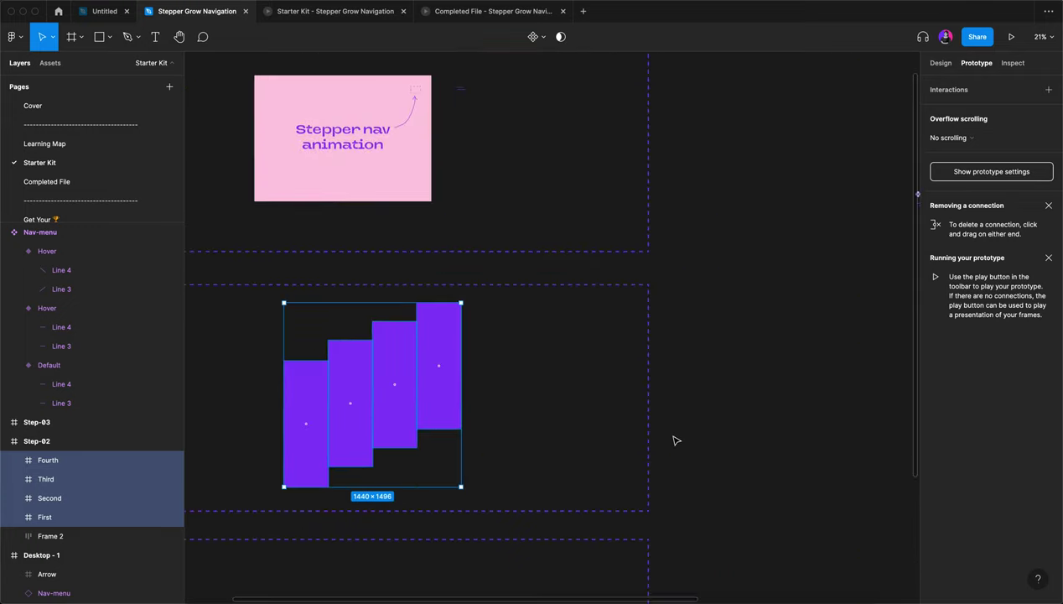
scroll(675, 440, "down", 2)
scroll(674, 436, "right", 3)
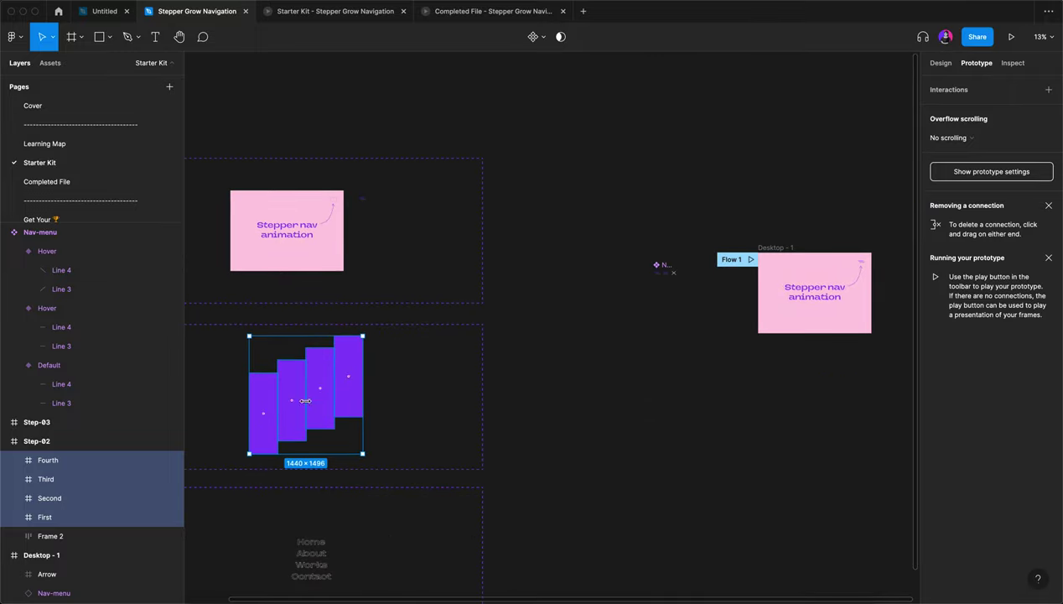
scroll(417, 327, "right", 5)
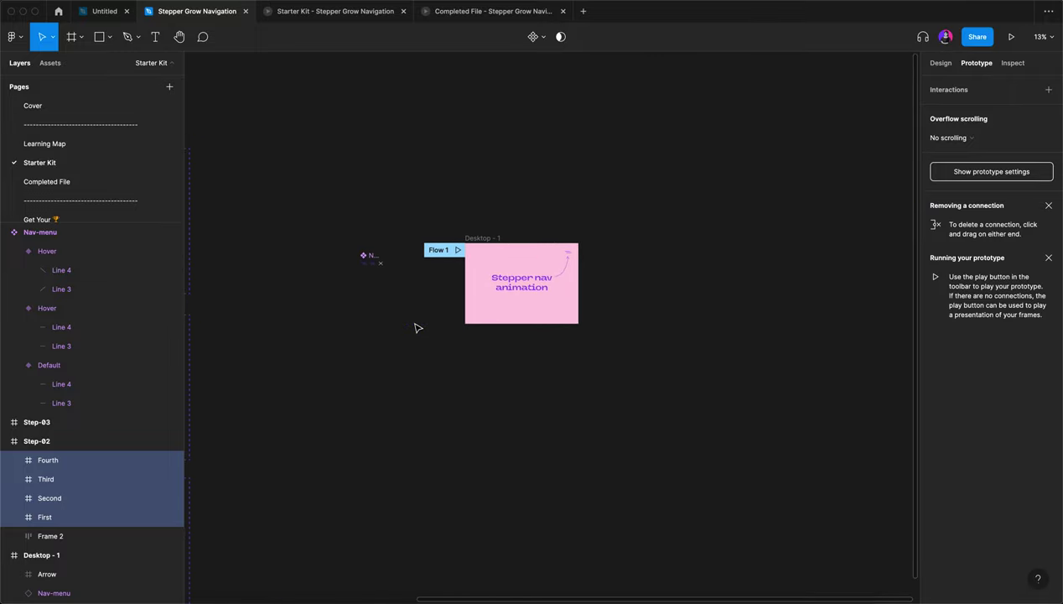
left_click(476, 240)
key("shift+2")
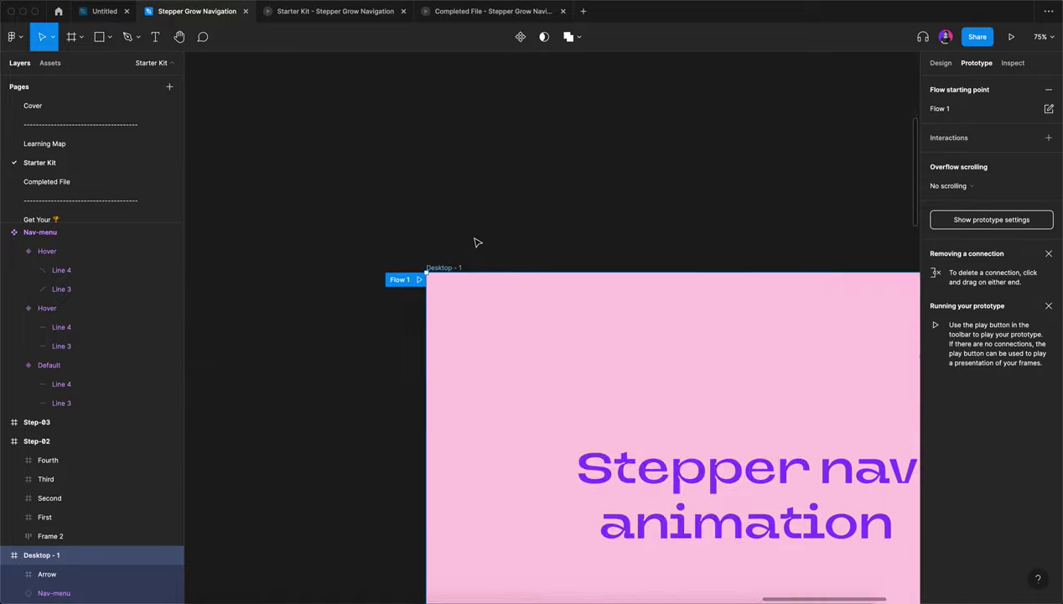
scroll(475, 243, "left", 2)
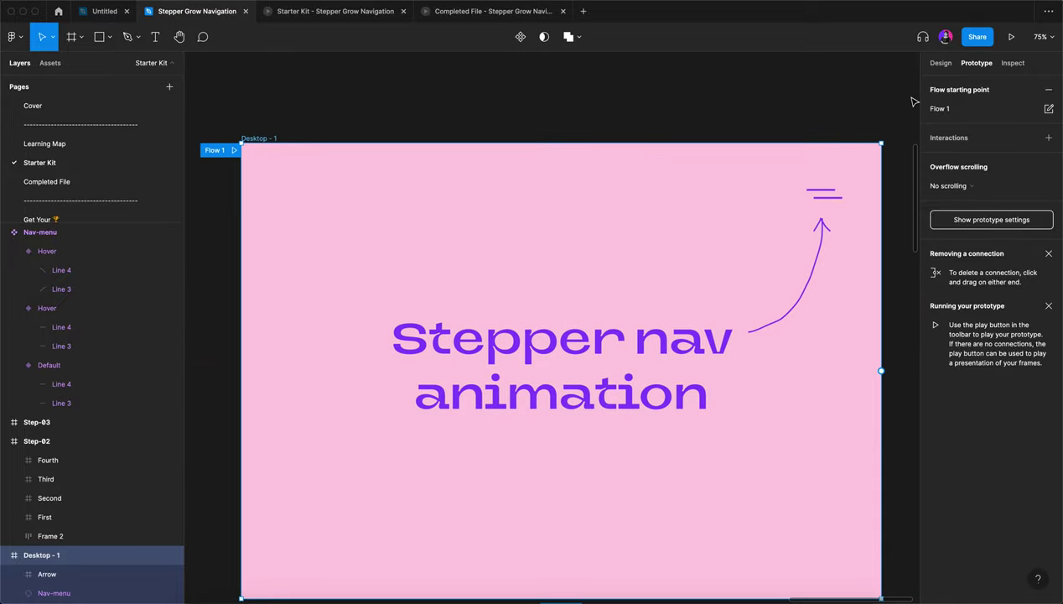
key("shift+e")
scroll(764, 183, "down", 2)
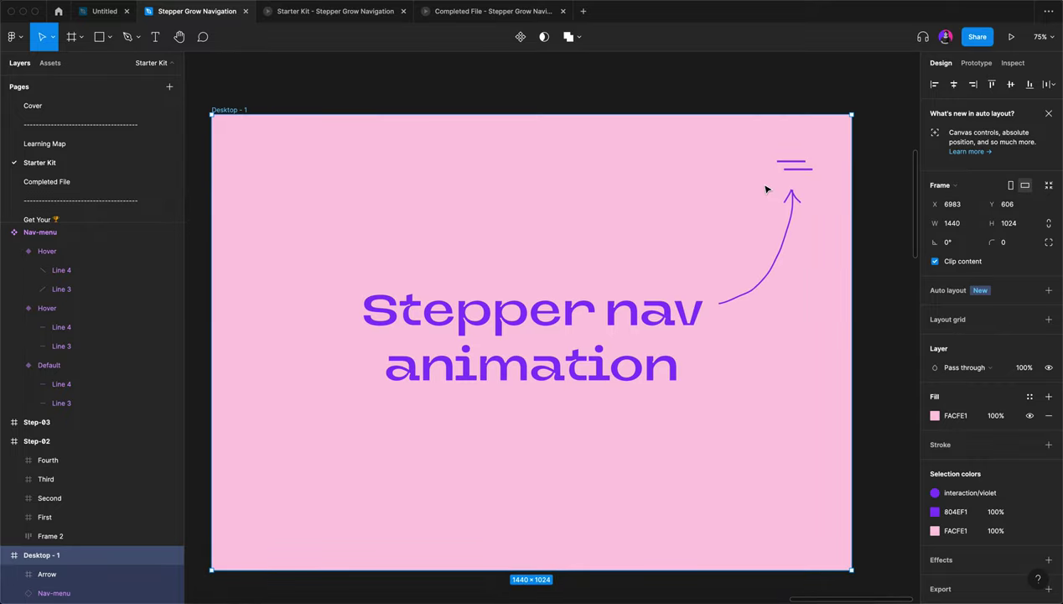
key("ctrl+v")
scroll(506, 336, "down", 5)
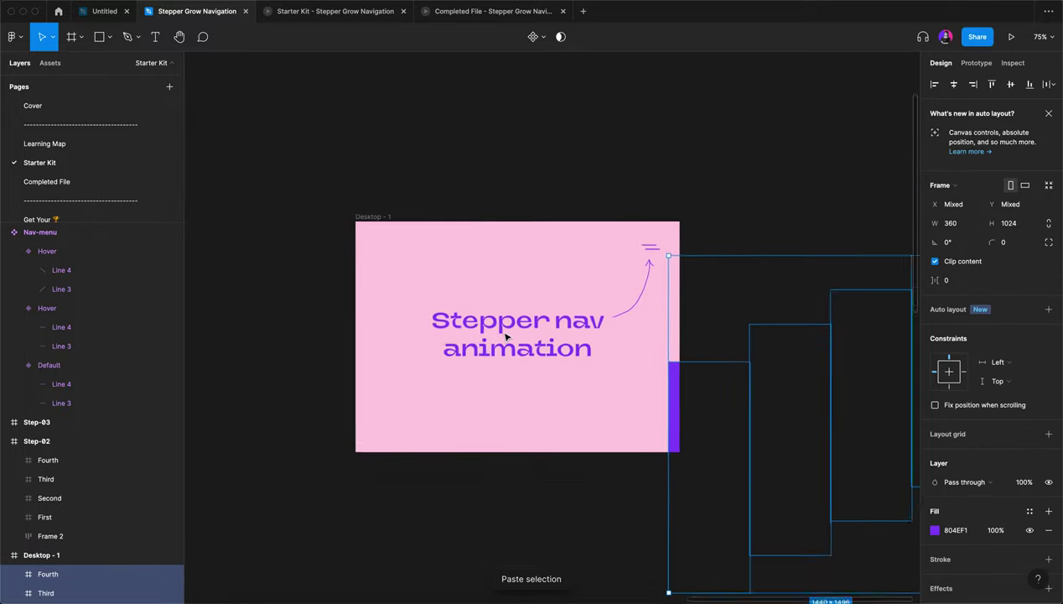
Step: Move the four pasted bars directly above the Desktop - 1 frame, lined up with its side edges and outside its visible area
scroll(507, 336, "right", 2)
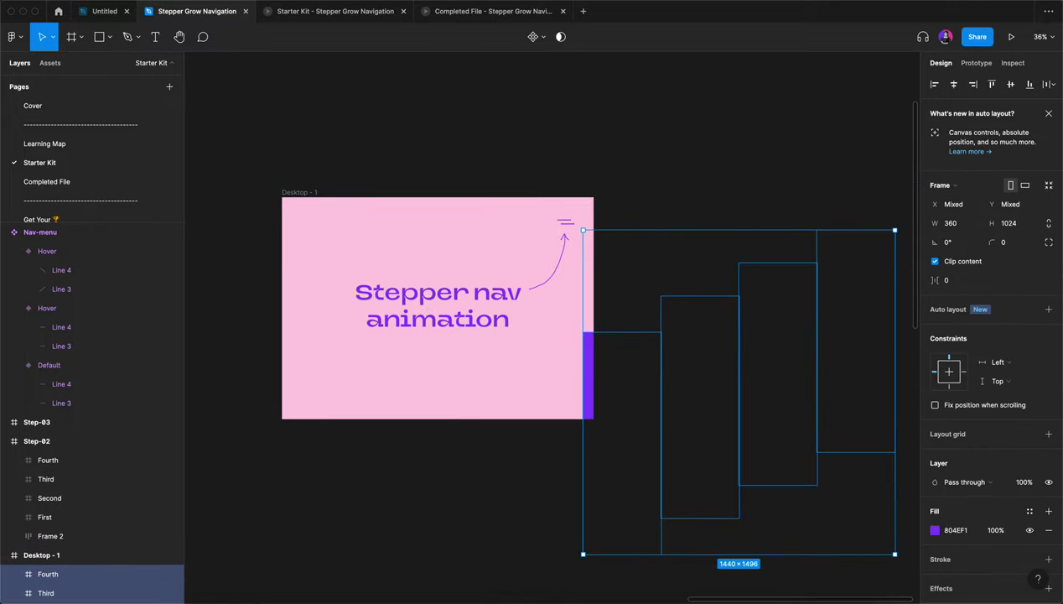
scroll(646, 368, "up", 1)
scroll(640, 366, "up", 1)
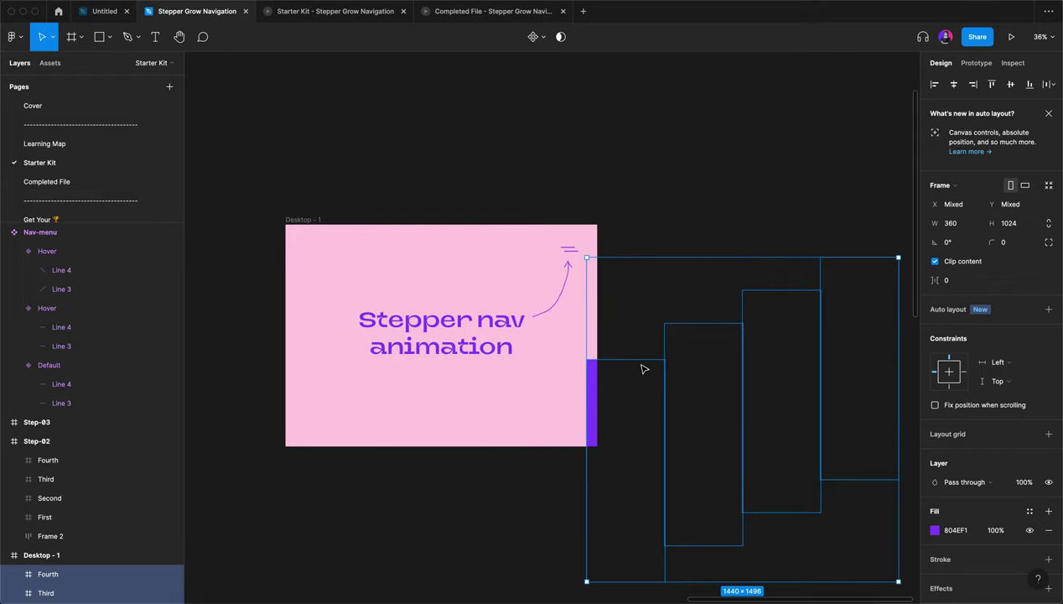
scroll(634, 372, "up", 1)
left_click_drag(634, 372, 330, 315)
left_click_drag(331, 315, 399, 369)
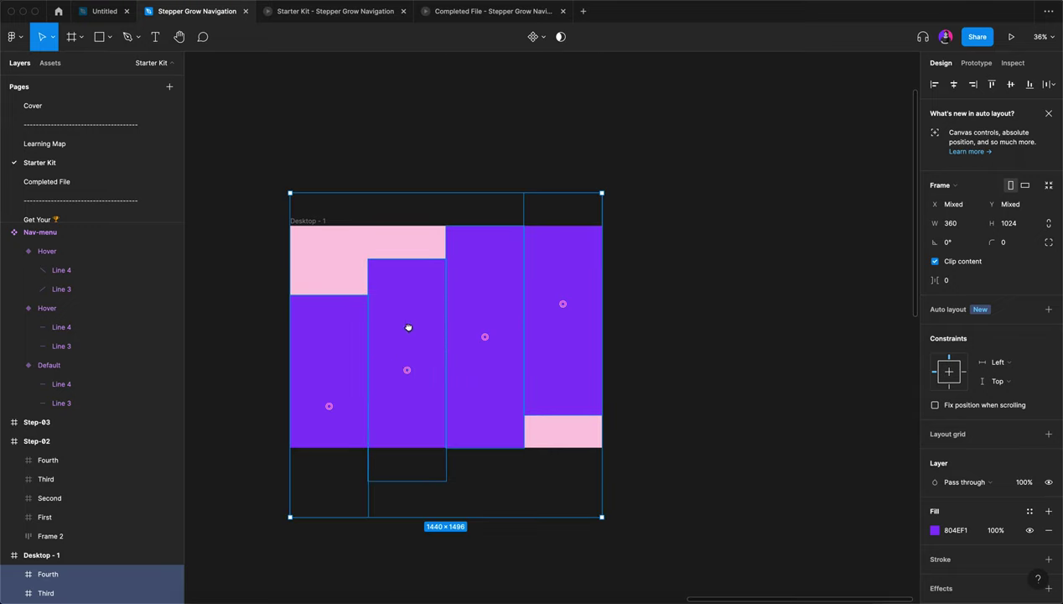
left_click_drag(409, 331, 412, 169)
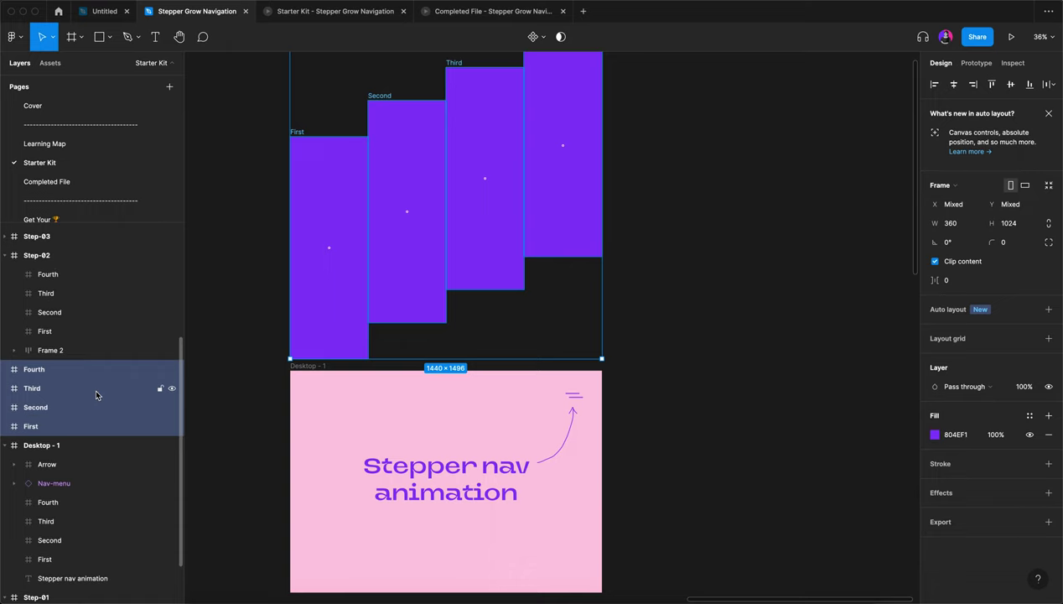
Step: Nest the four bars back inside Desktop - 1 above the Arrow layer, and bring Nav-menu above them in the layer order
left_click_drag(96, 391, 96, 464)
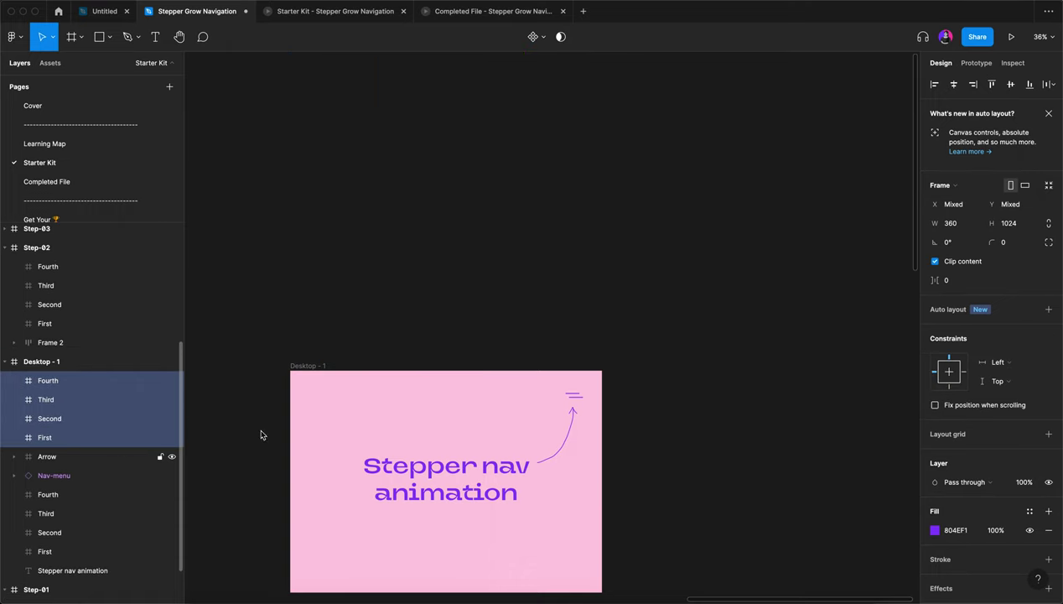
left_click(723, 362)
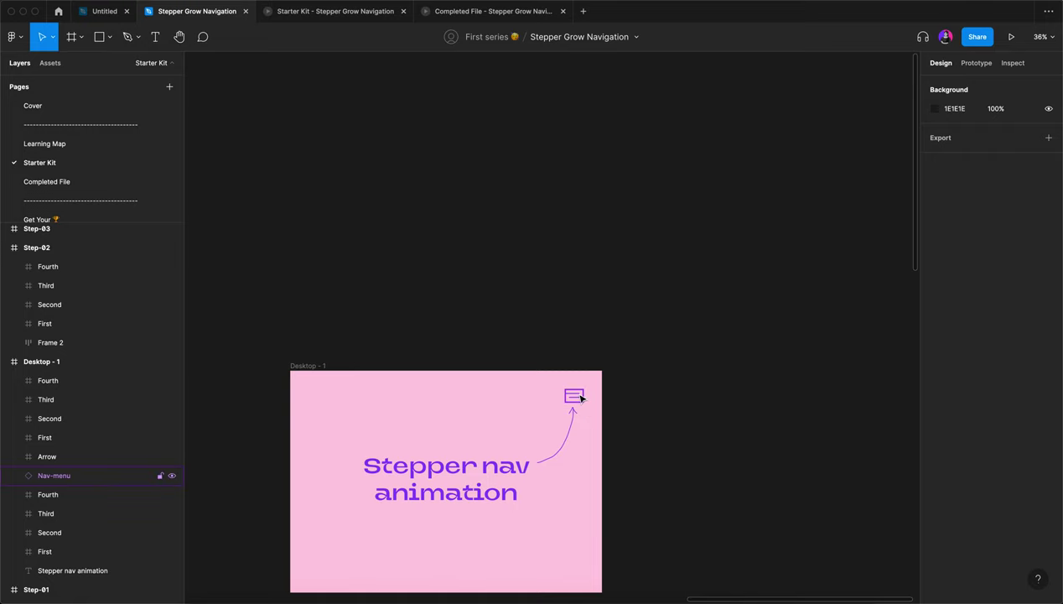
left_click_drag(75, 477, 82, 377)
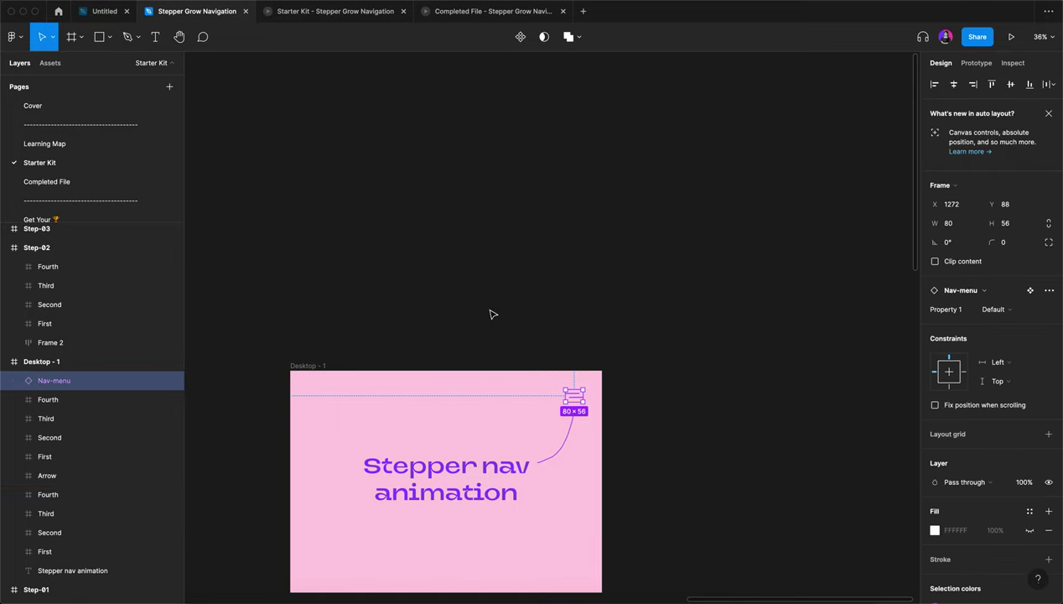
Step: Play the menu closing and opening in the Completed File prototype, and return to the Stepper Grow Navigation design file
left_click(502, 17)
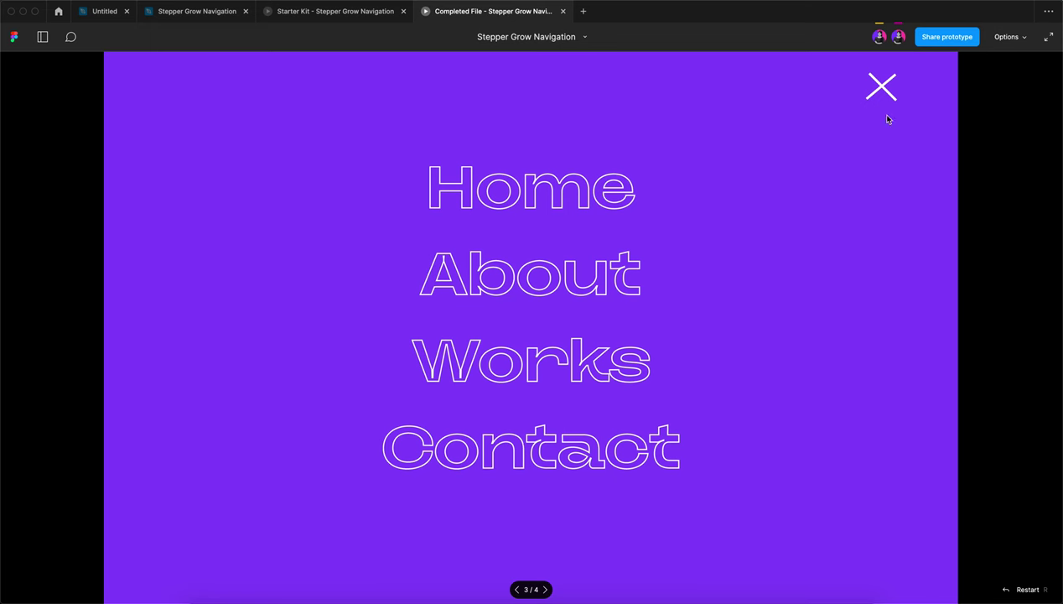
left_click(889, 93)
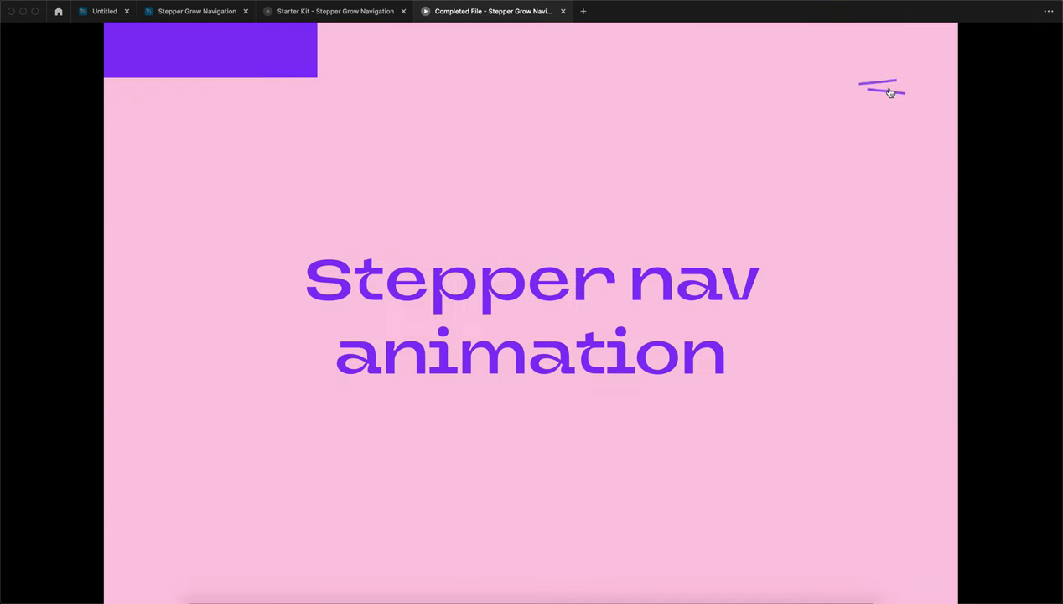
left_click(887, 92)
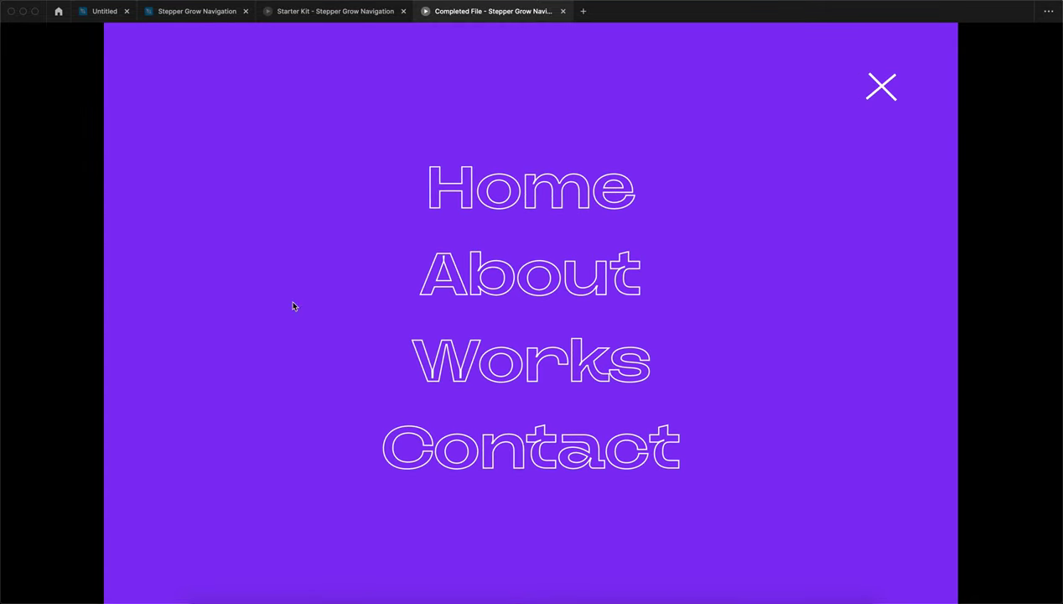
left_click(172, 11)
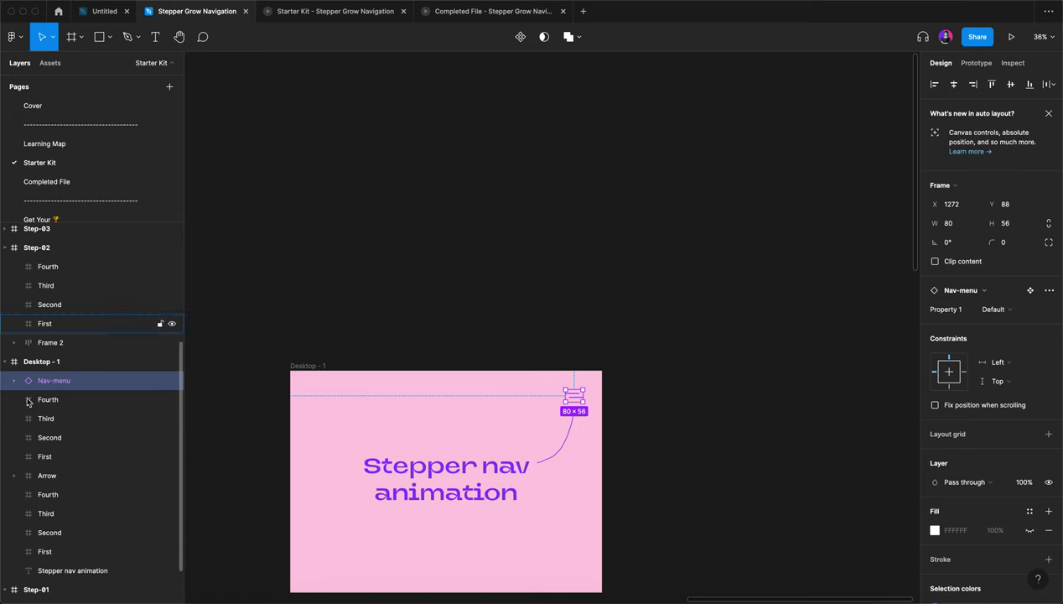
Step: Duplicate the Desktop - 1 frame to its right at X 8521, Y 606
left_click(471, 335)
scroll(470, 335, "down", 3)
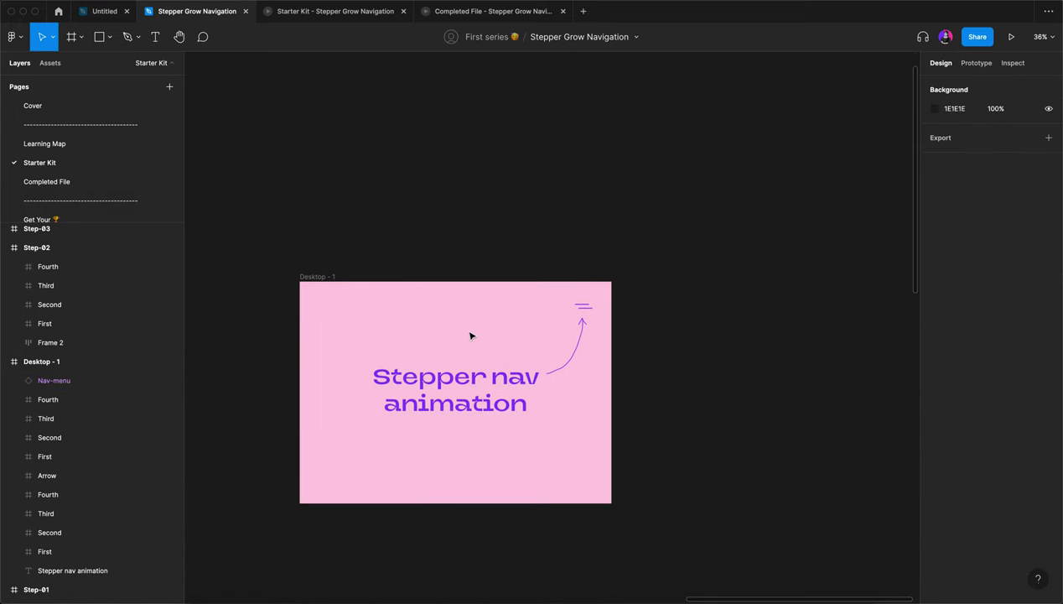
left_click(318, 278)
scroll(310, 280, "up", 5)
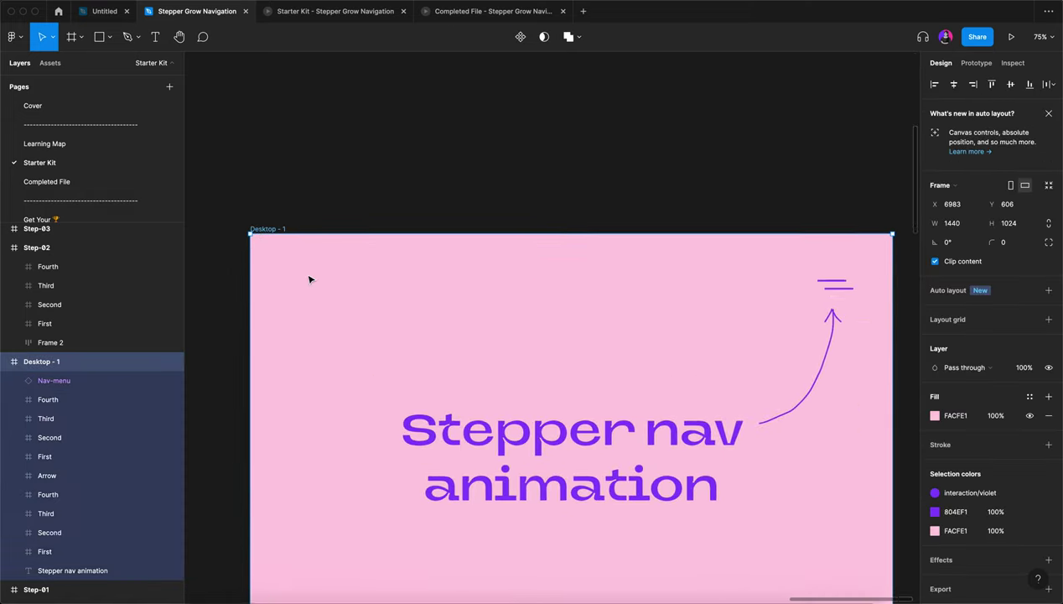
scroll(308, 279, "down", 3)
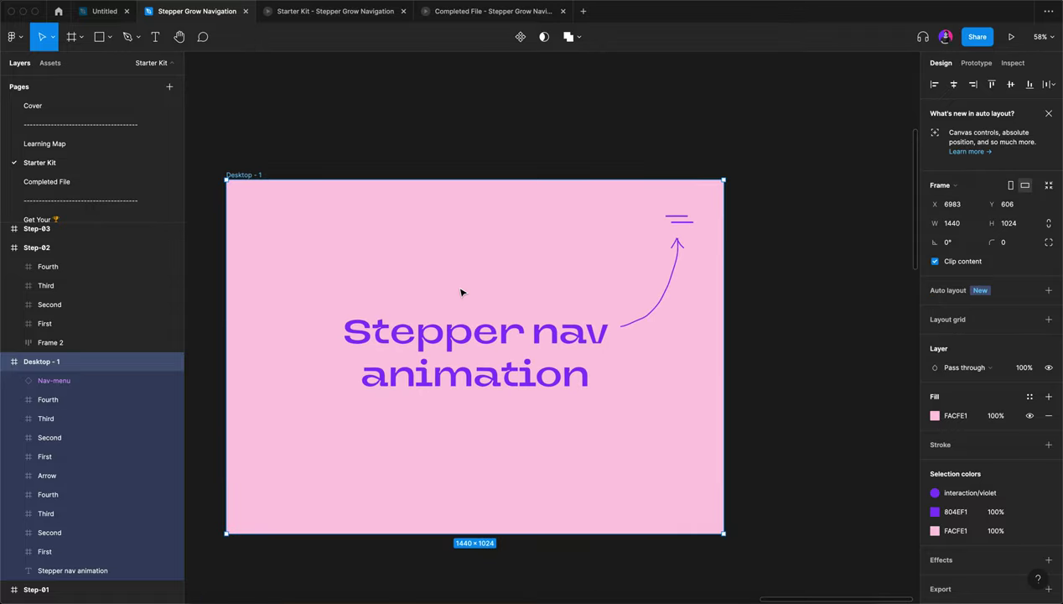
scroll(461, 293, "down", 3)
scroll(460, 293, "right", 5)
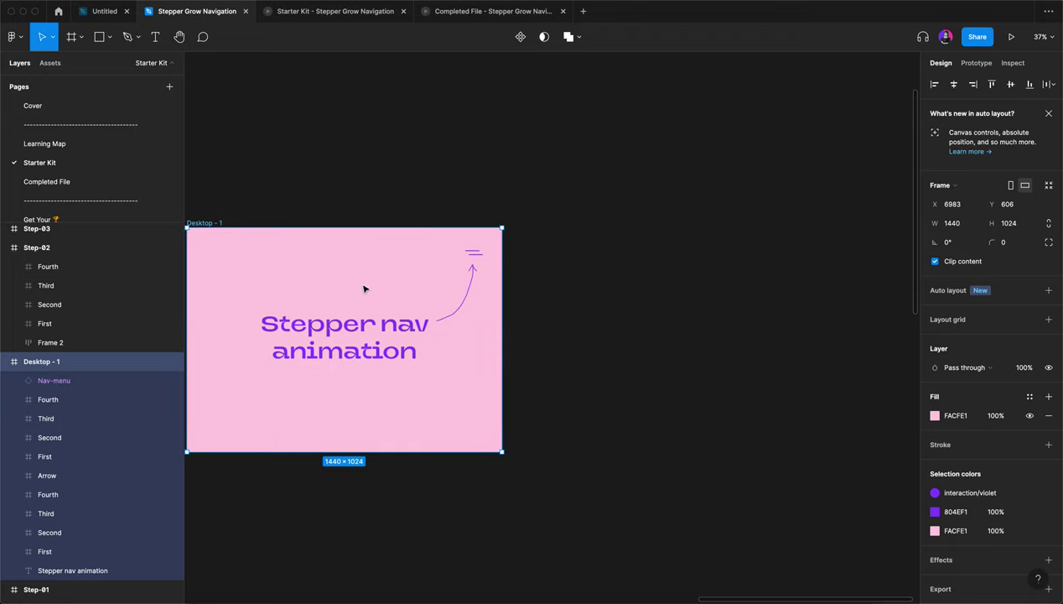
left_click_drag(326, 283, 666, 298)
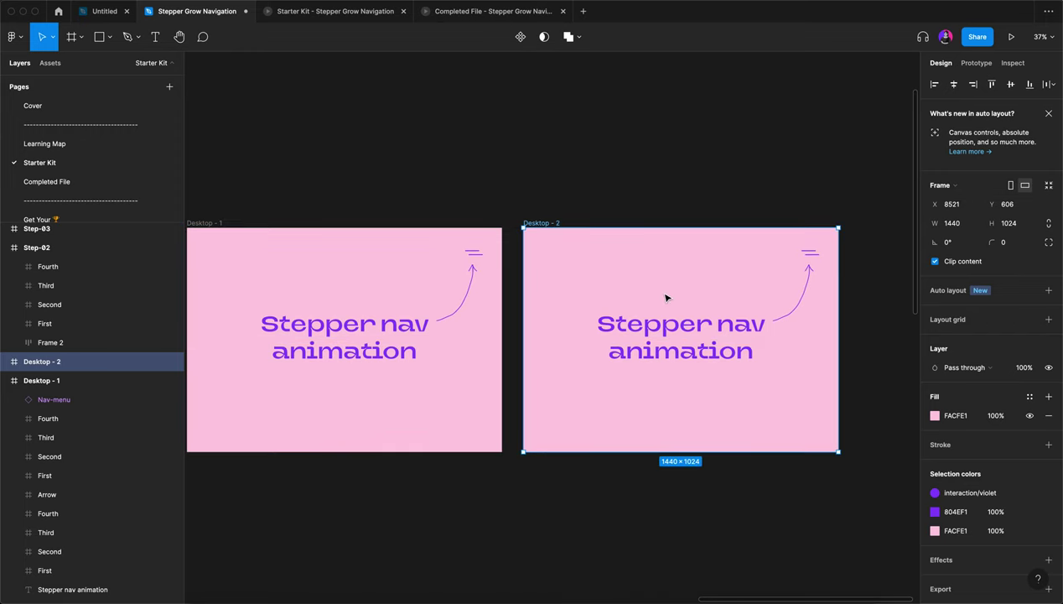
scroll(665, 298, "down", 2)
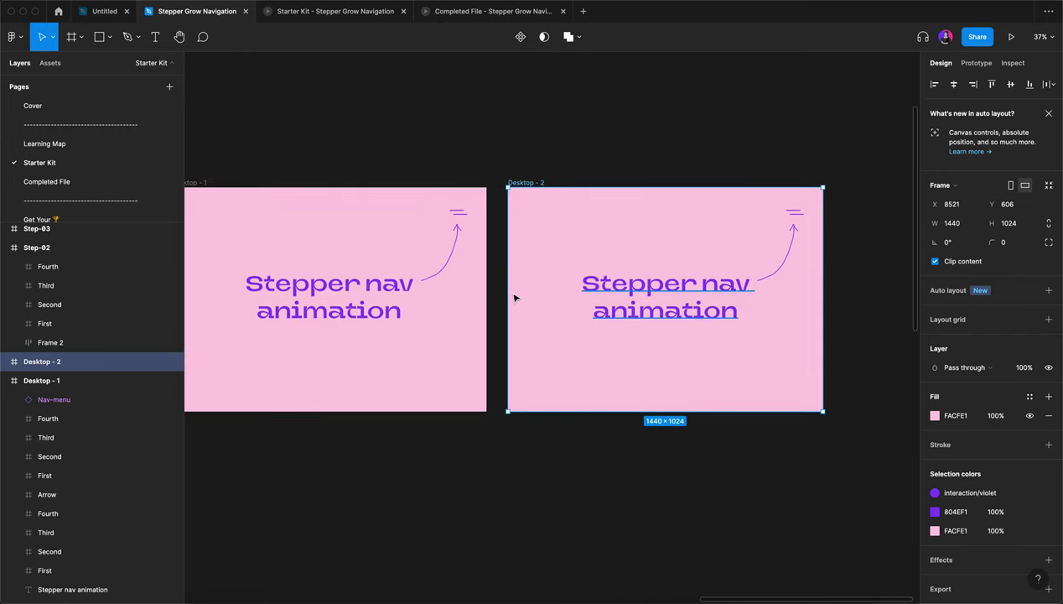
Step: Move the four upper bars down into Desktop - 2 and align their bottom edges so they fill the frame at Y 0
left_click(4, 362)
left_click(52, 399)
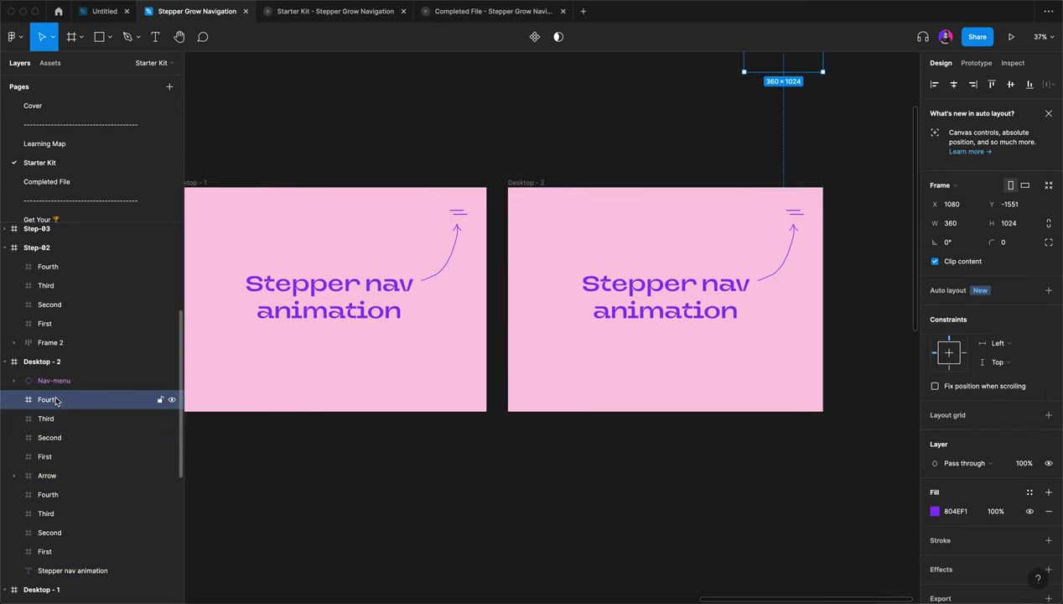
left_click(71, 453, "shift")
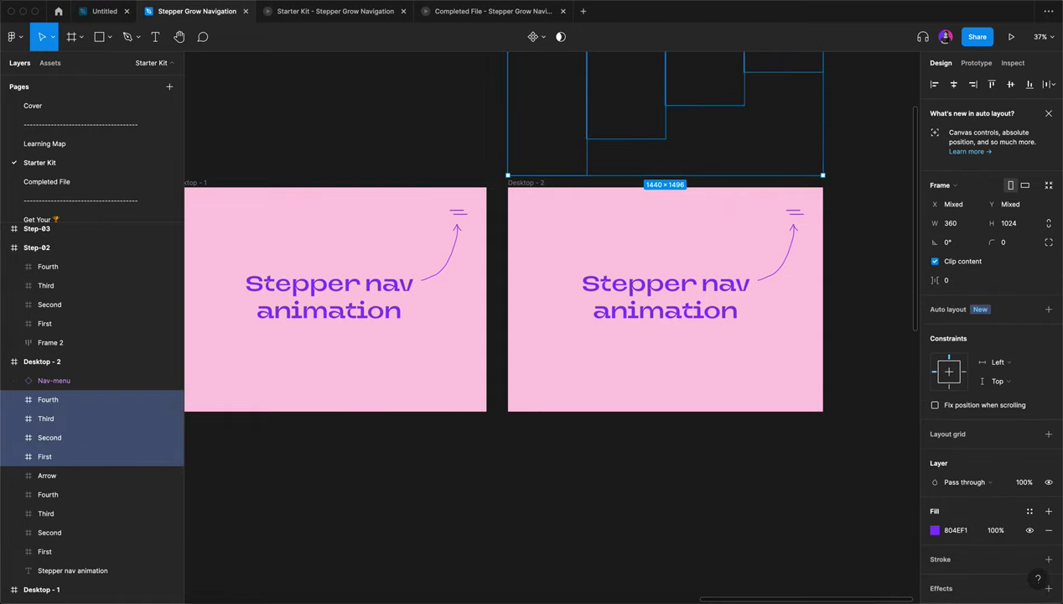
left_click_drag(625, 85, 619, 315)
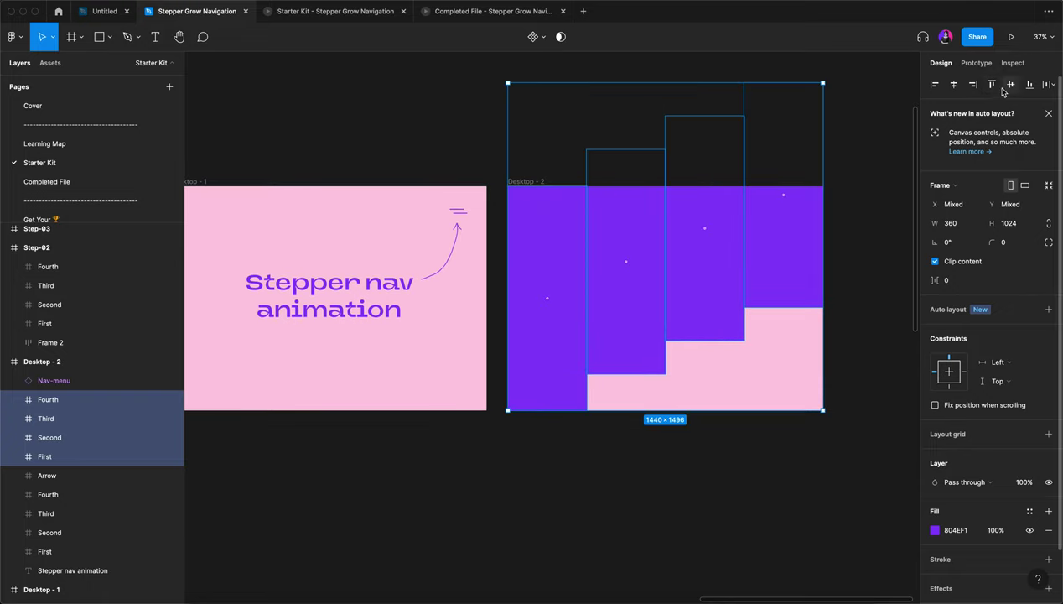
left_click(1030, 87)
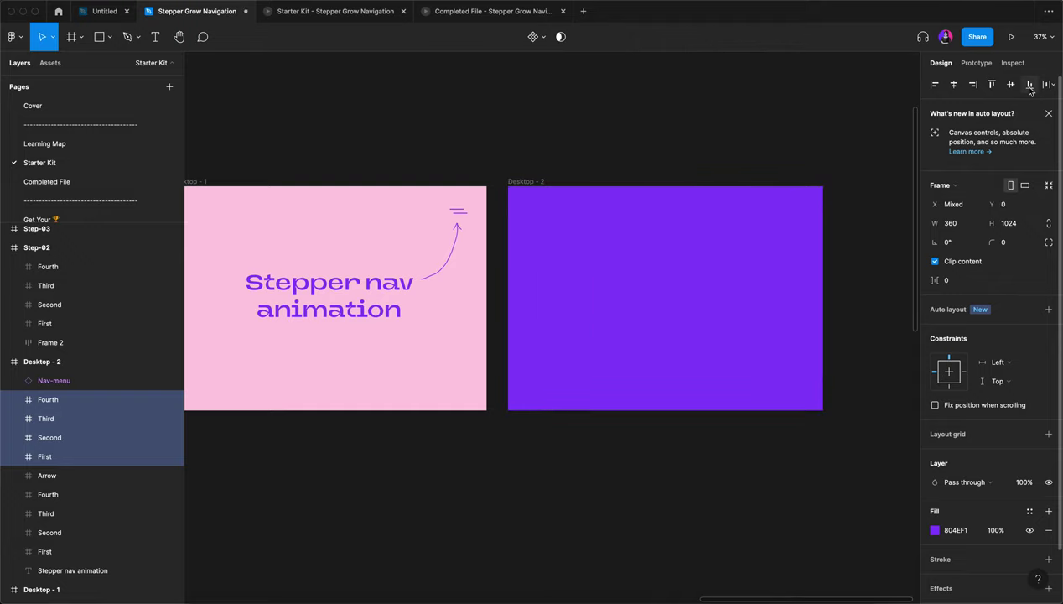
left_click(686, 118)
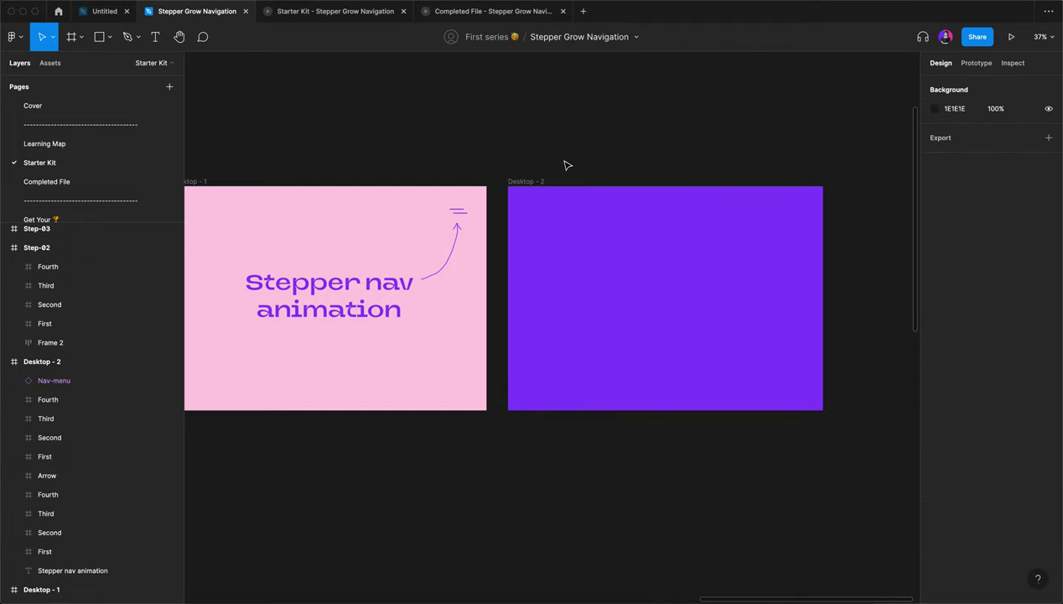
left_click(798, 211)
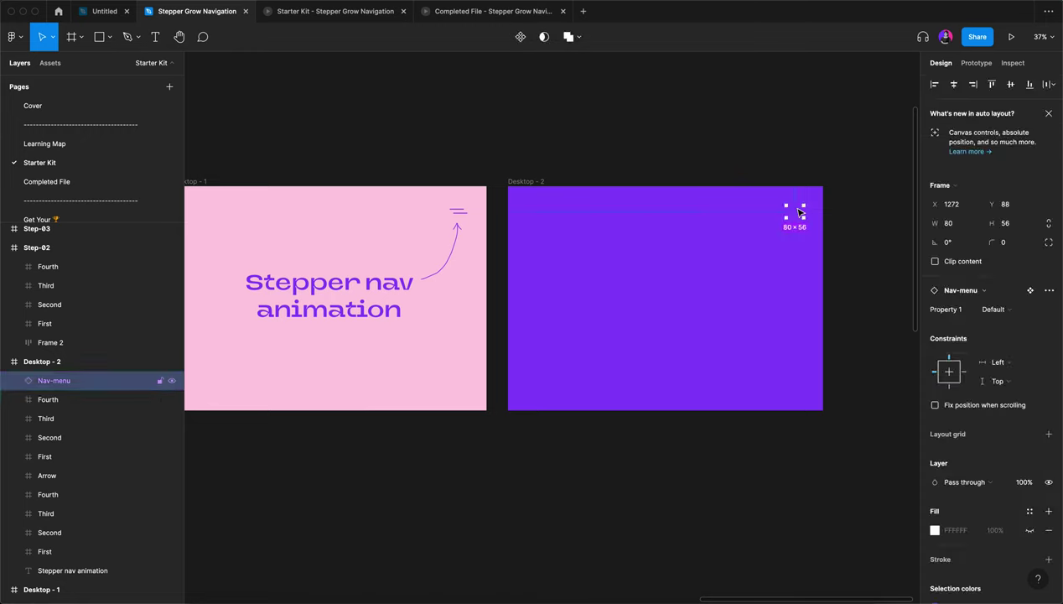
left_click(1005, 312)
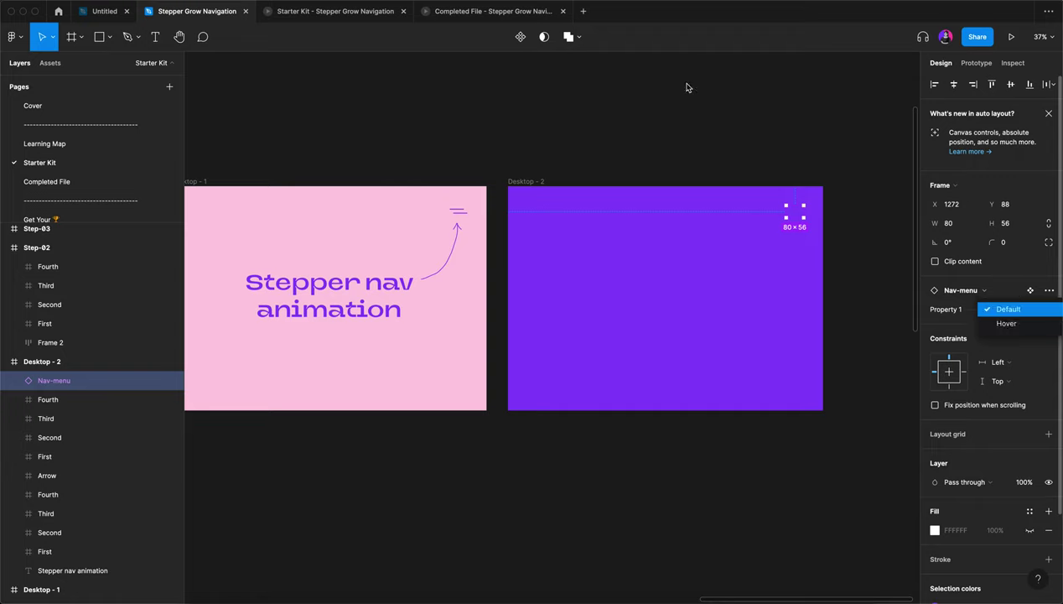
left_click(712, 110)
Step: Rename the conflicting Property 1 value of the X-shaped variant in the Nav-menu component set to Close
scroll(712, 113, "left", 10)
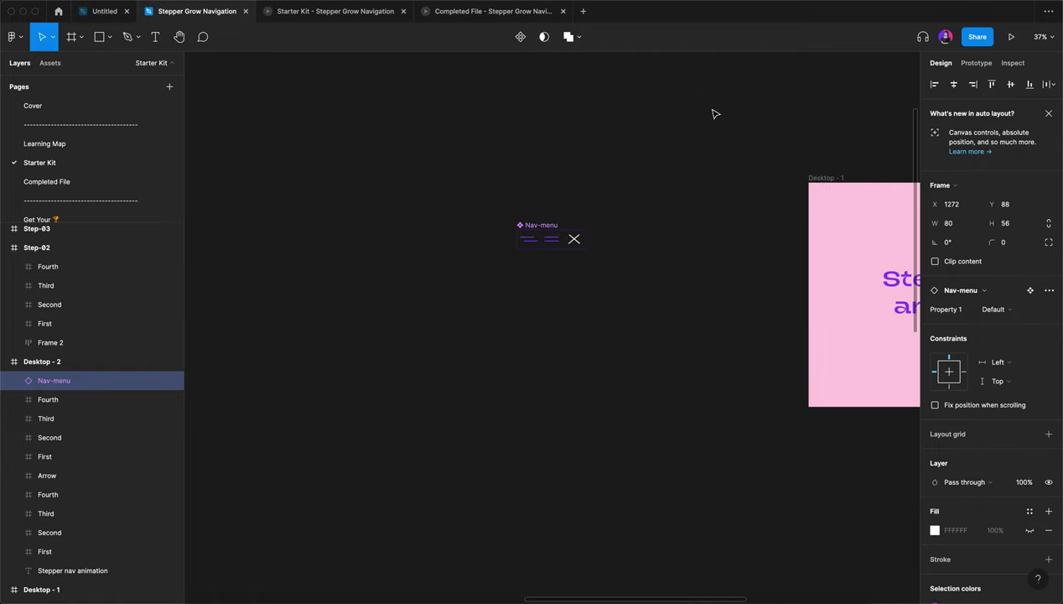
left_click(573, 240)
scroll(574, 241, "up", 10)
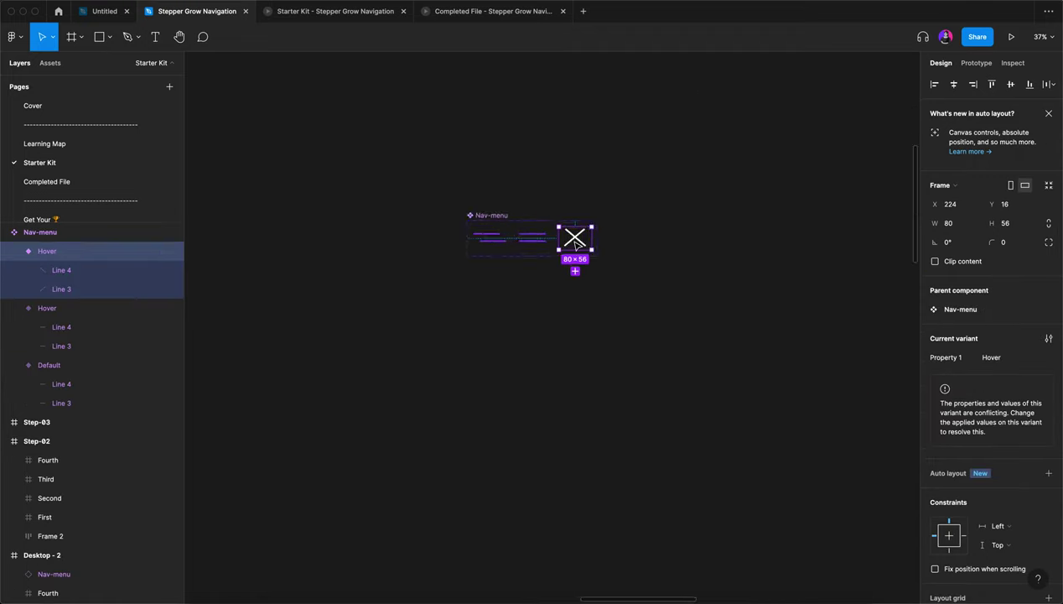
left_click(988, 361)
type("Clos")
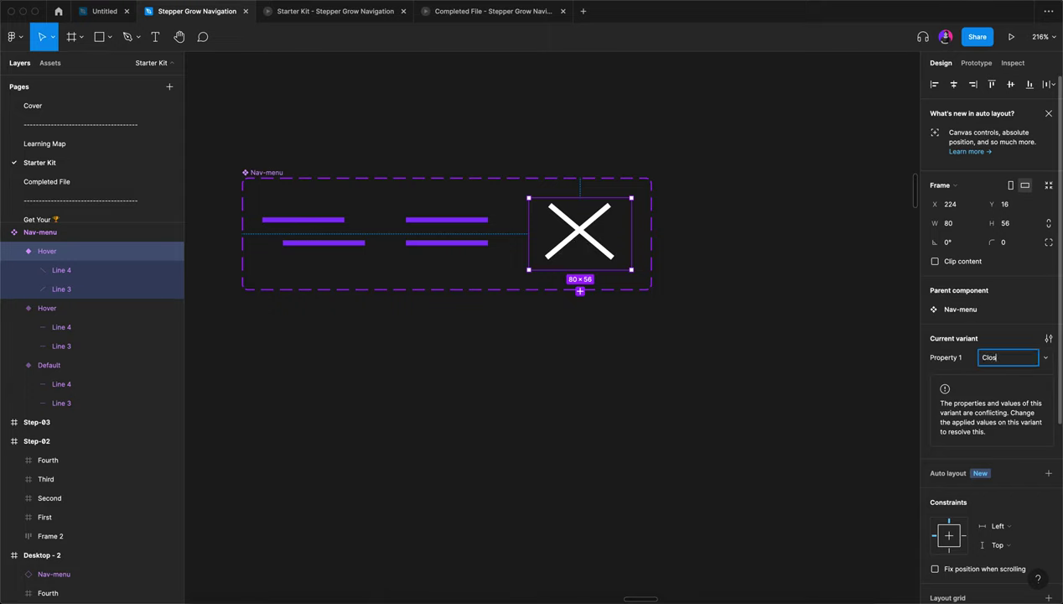
type("e")
key("Return")
left_click(729, 406)
Step: Switch the Nav-menu instance in Desktop - 2 to the Close variant
scroll(728, 406, "down", 5)
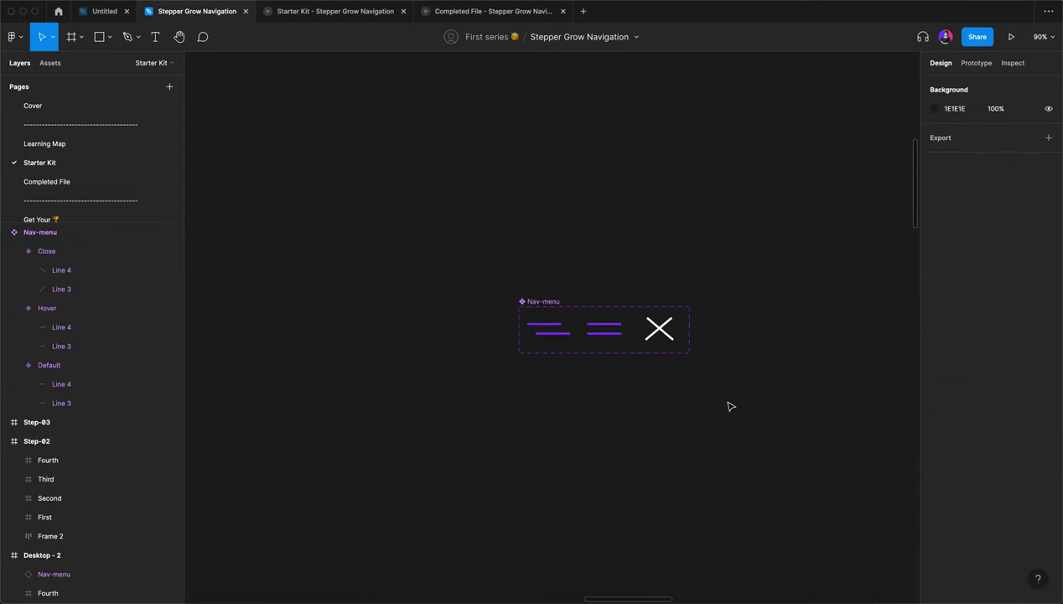
scroll(728, 406, "right", 15)
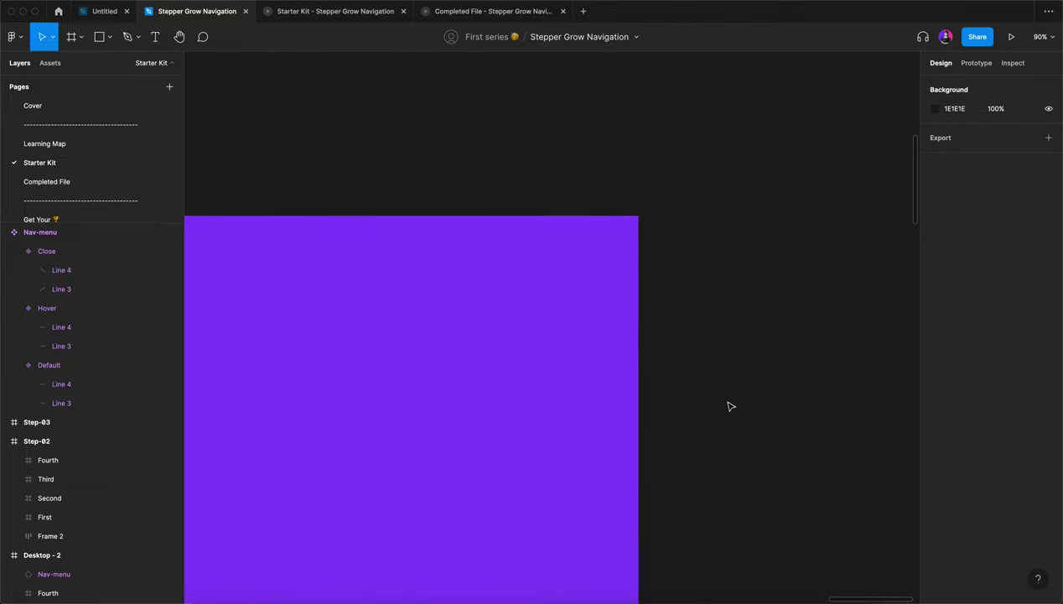
scroll(726, 394, "left", 5)
scroll(725, 394, "down", 2)
left_click(697, 235)
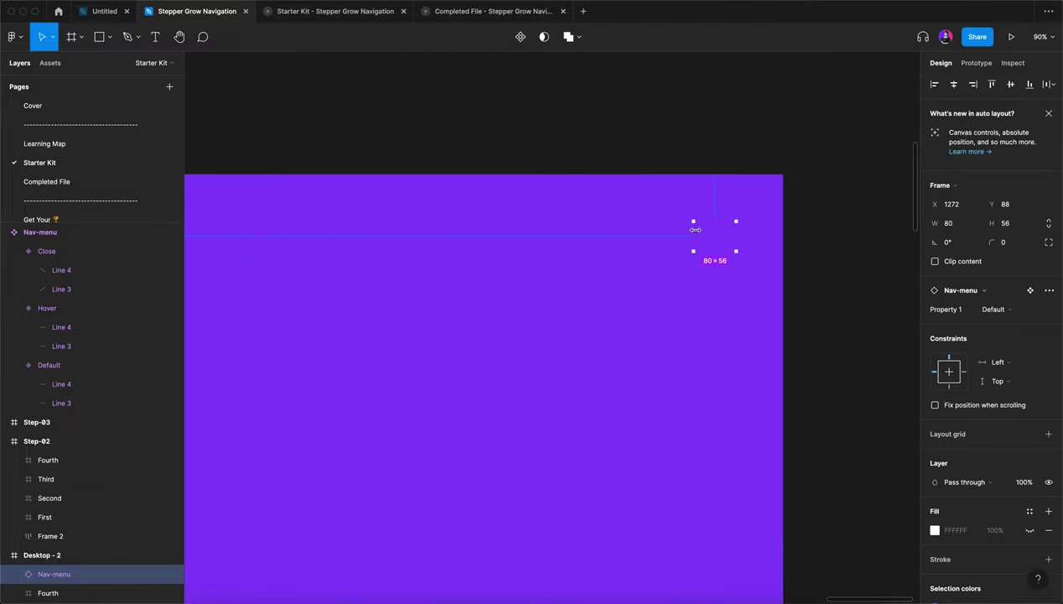
left_click(1010, 309)
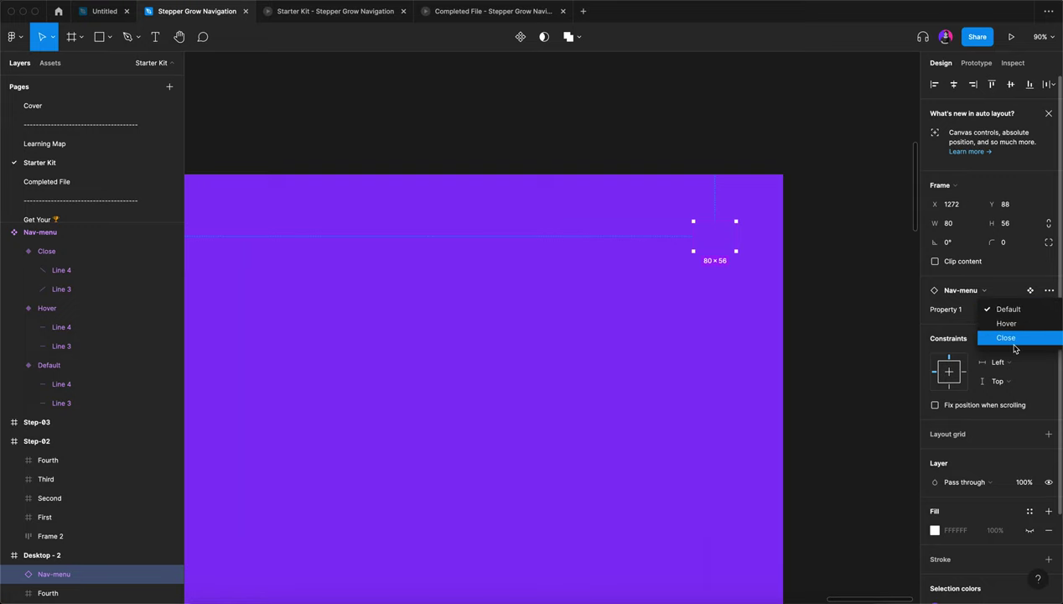
left_click(1010, 338)
key("Escape")
key("shift+1")
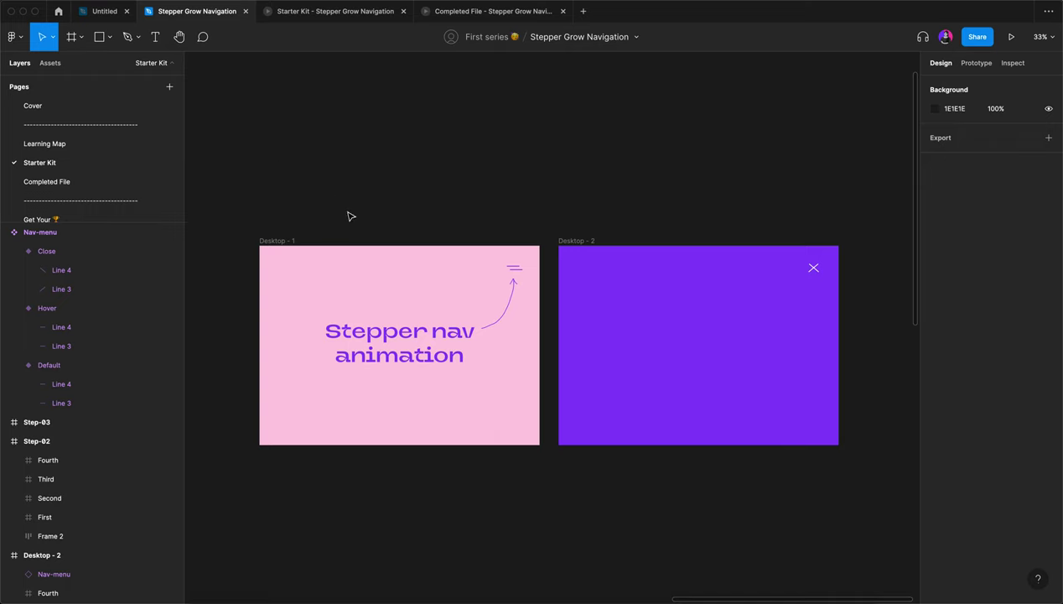
Step: Add an on-click prototype connection from the Nav-menu icon in Desktop - 1 to Desktop - 2 with Smart animate
key("shift+e")
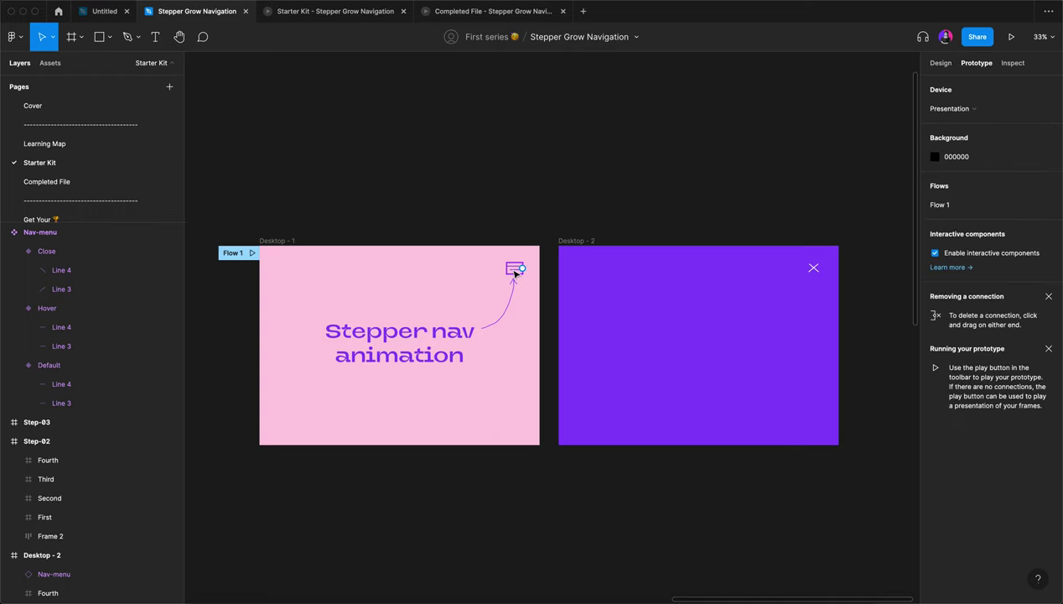
left_click(515, 274)
scroll(515, 273, "up", 10)
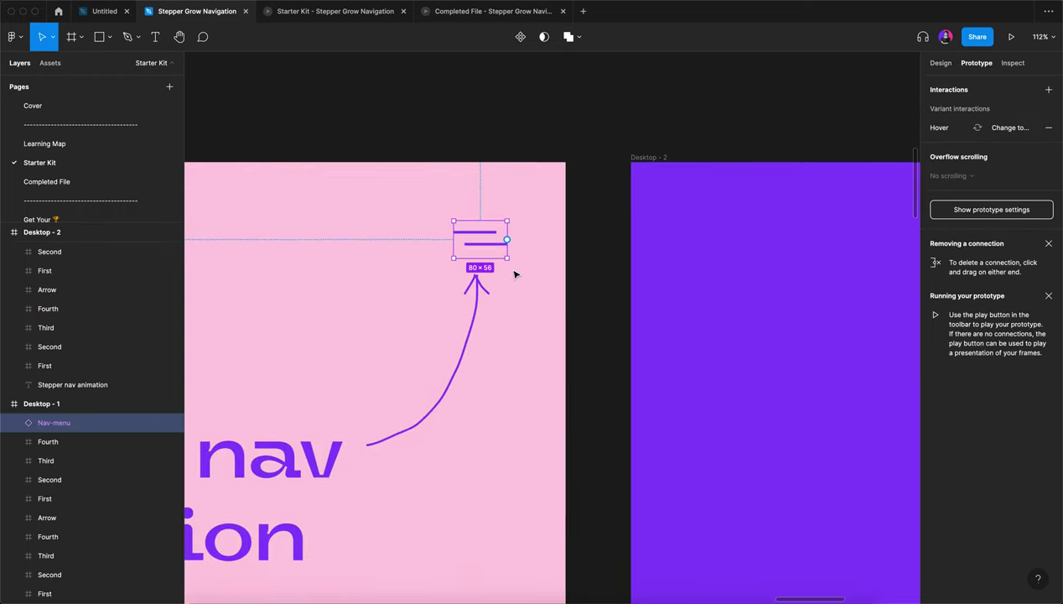
scroll(515, 273, "down", 8)
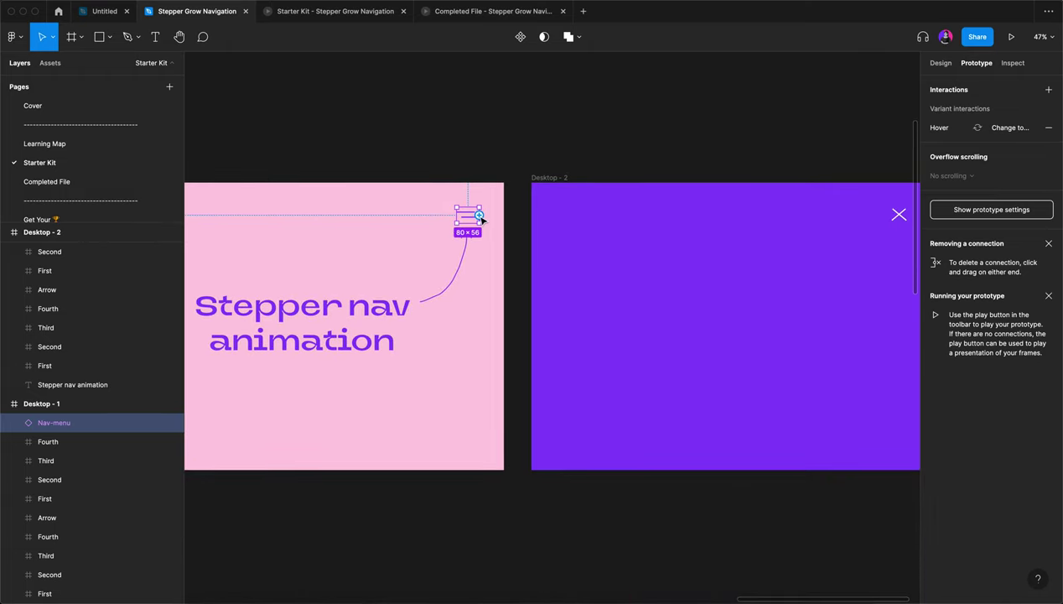
left_click_drag(479, 216, 540, 355)
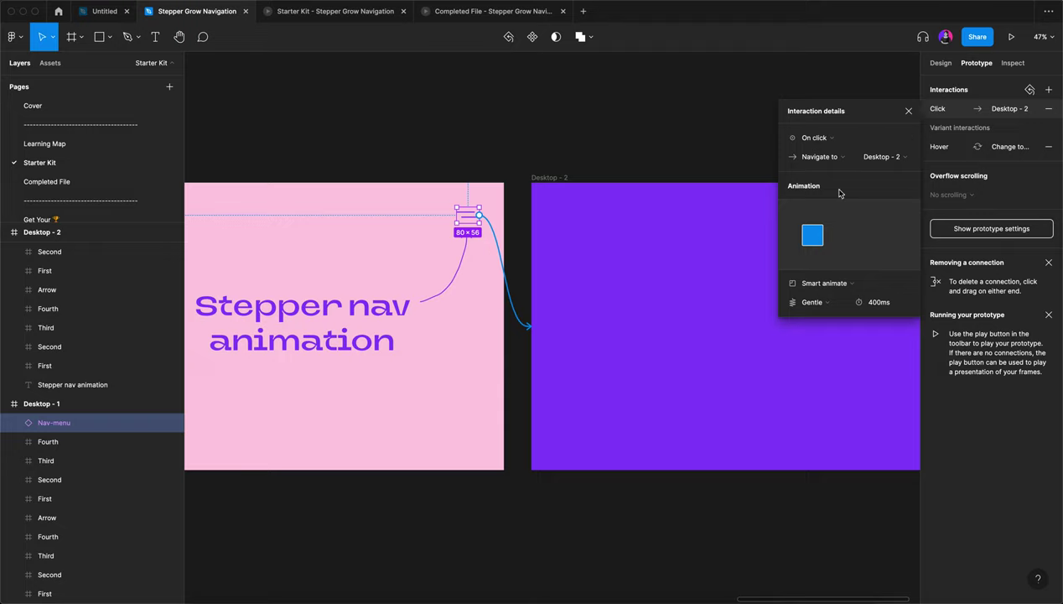
Step: Set the connection's animation easing to Ease in and out and its duration to 1200 ms
left_click(838, 306)
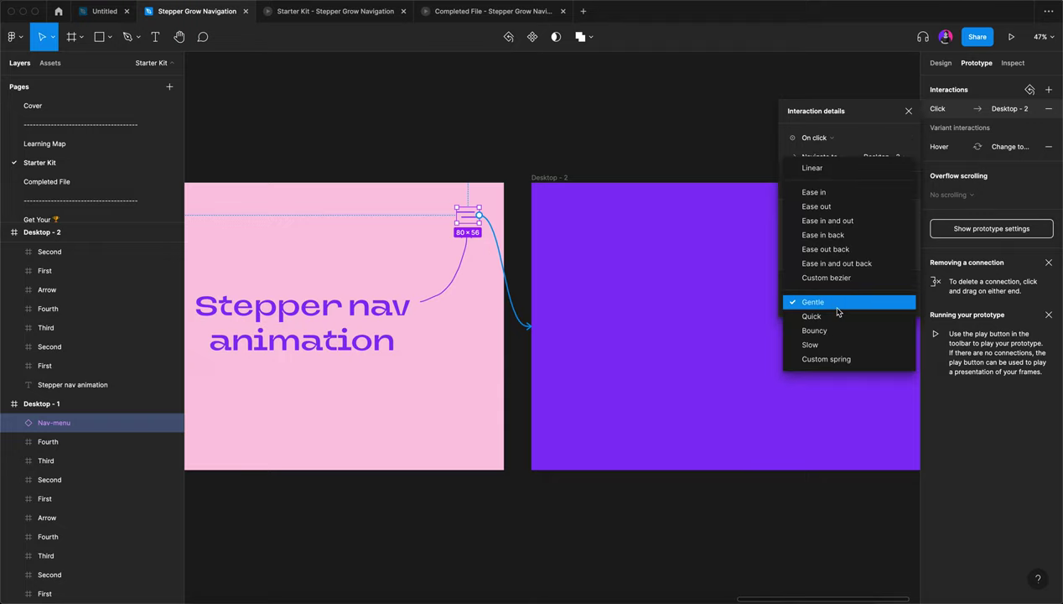
left_click(830, 221)
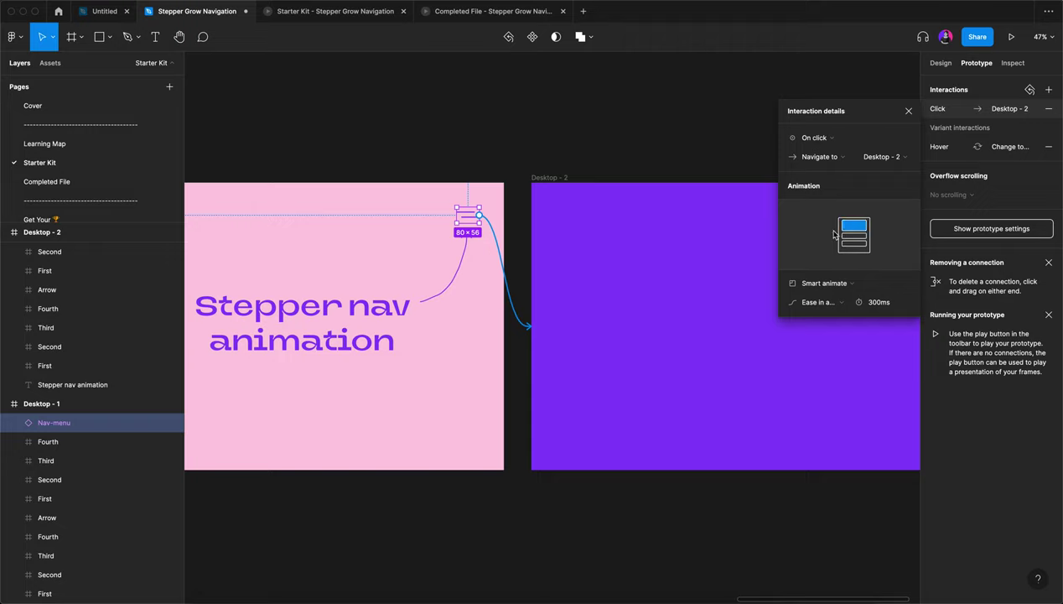
left_click(880, 304)
type("1200")
key("Return")
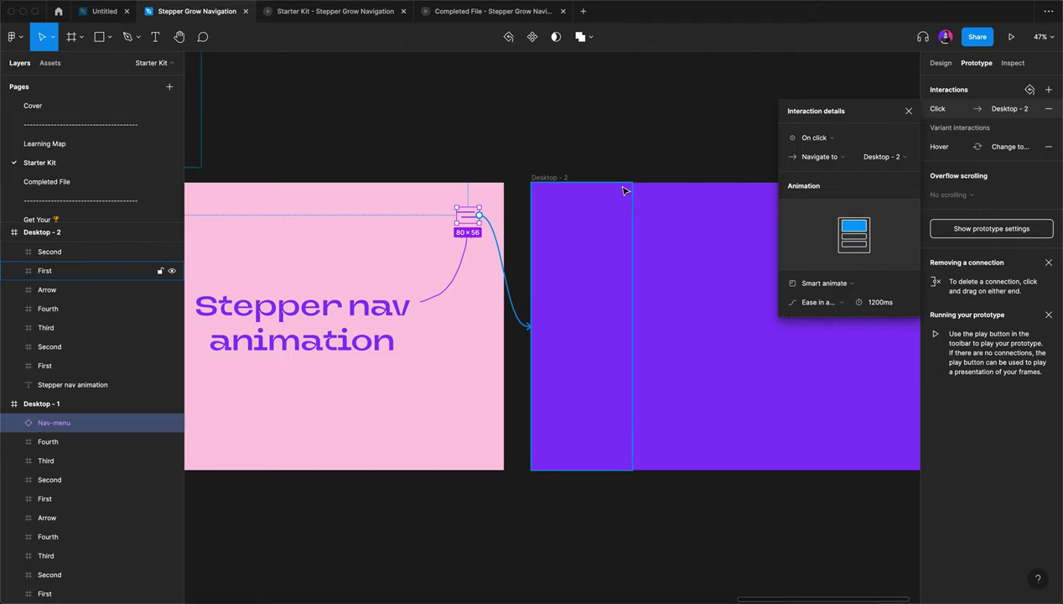
left_click(907, 110)
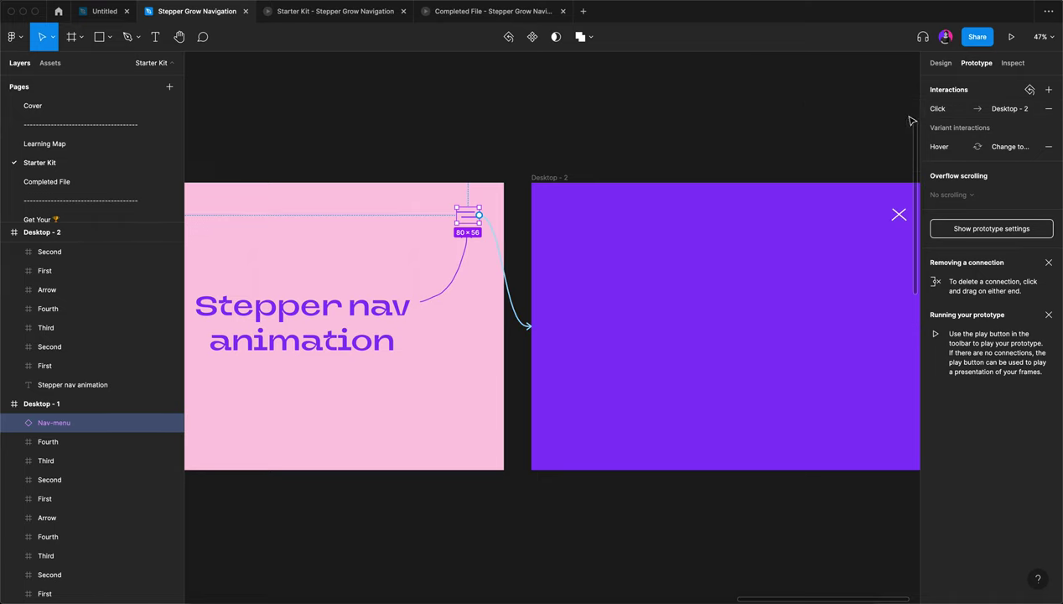
Step: Connect the close icon in Desktop - 2 back to Desktop - 1 on click, with a Smart animate duration of 800 ms
left_click(901, 216)
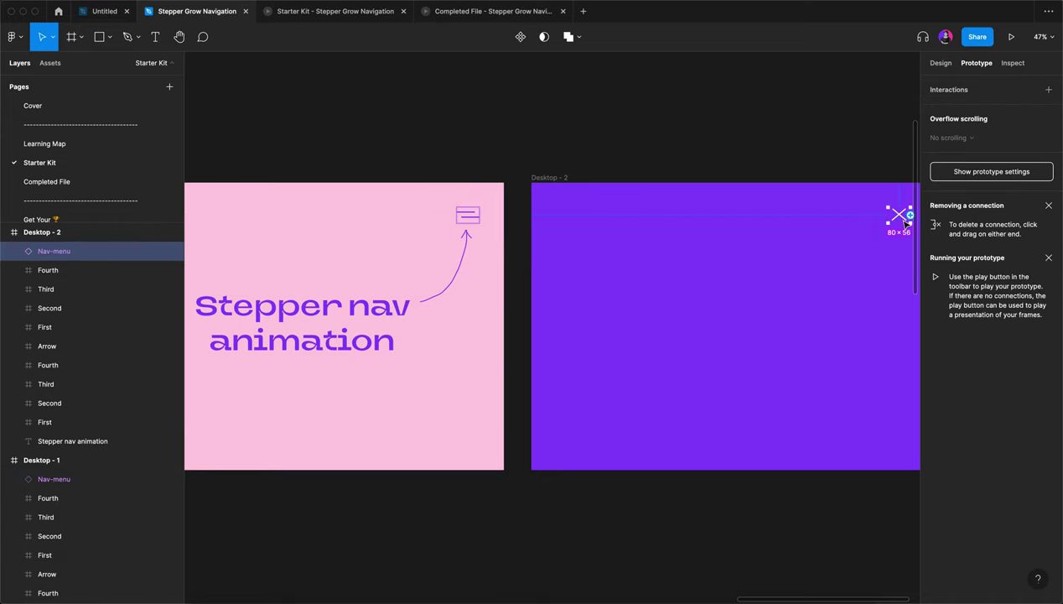
left_click_drag(911, 218, 503, 331)
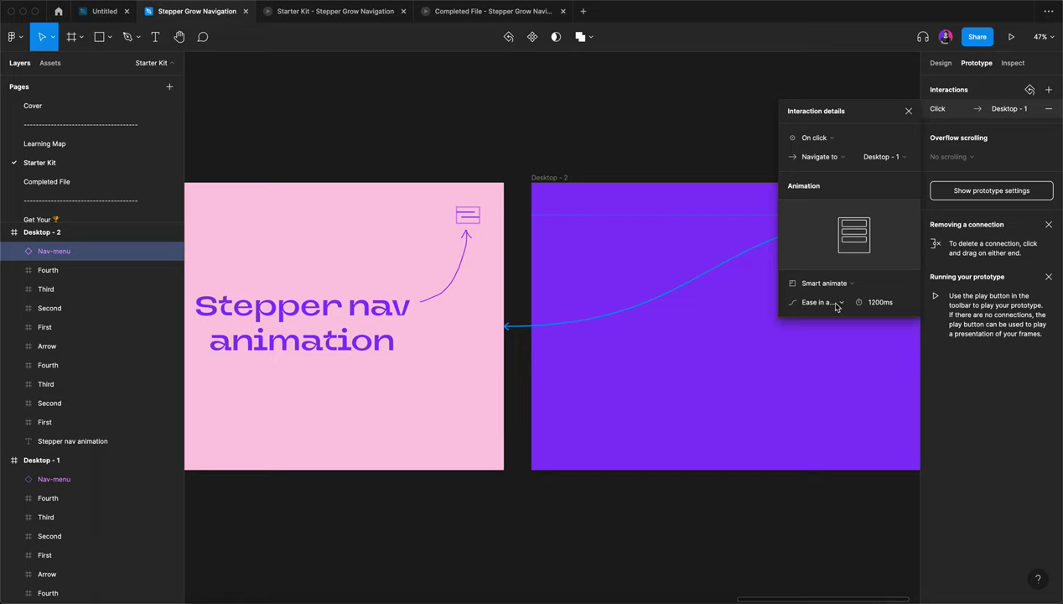
left_click(887, 306)
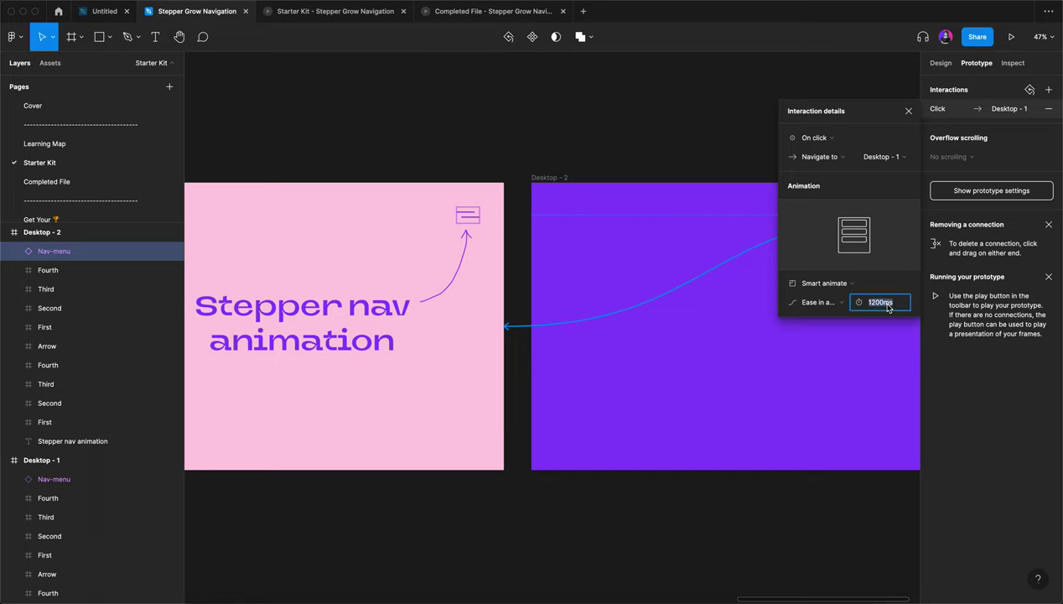
type("800")
key("Return")
left_click(908, 110)
left_click(582, 123)
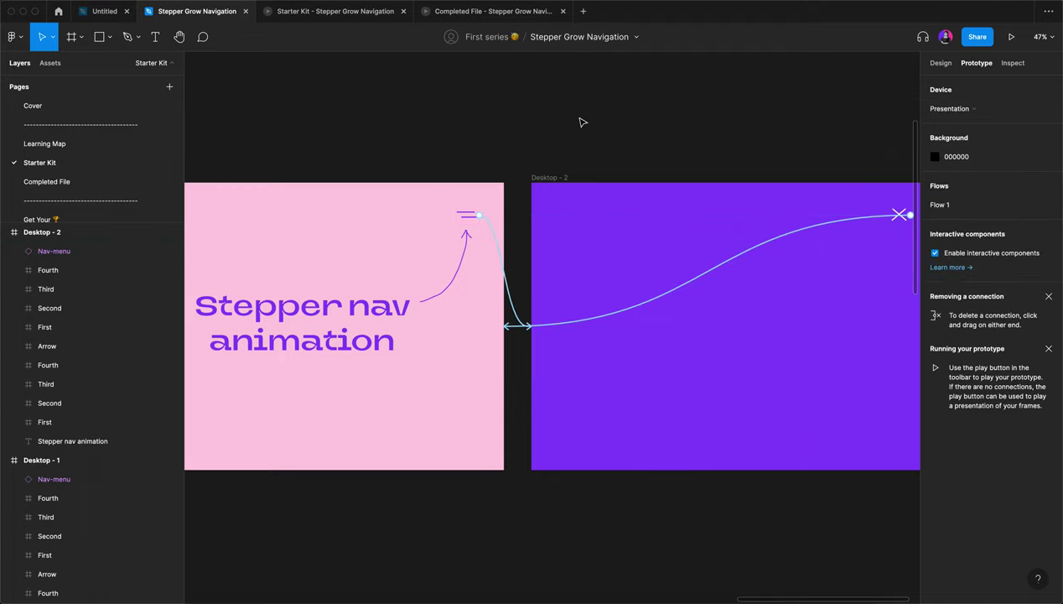
Step: Play Flow 1, open, close and reopen the menu in the prototype, and return to the Stepper Grow Navigation design file
scroll(578, 122, "left", 3)
scroll(577, 124, "down", 2)
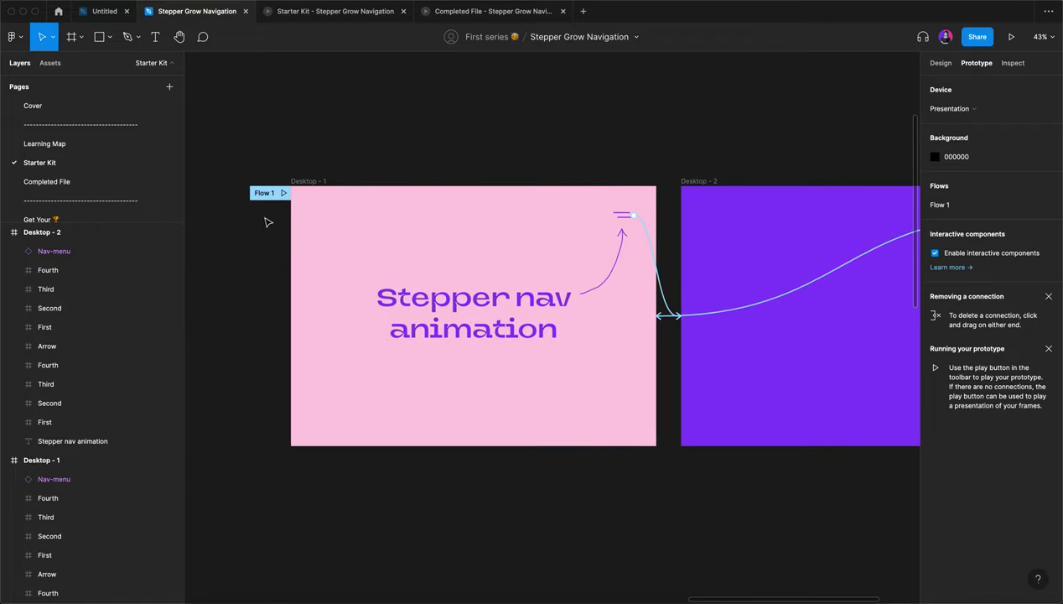
left_click(283, 193)
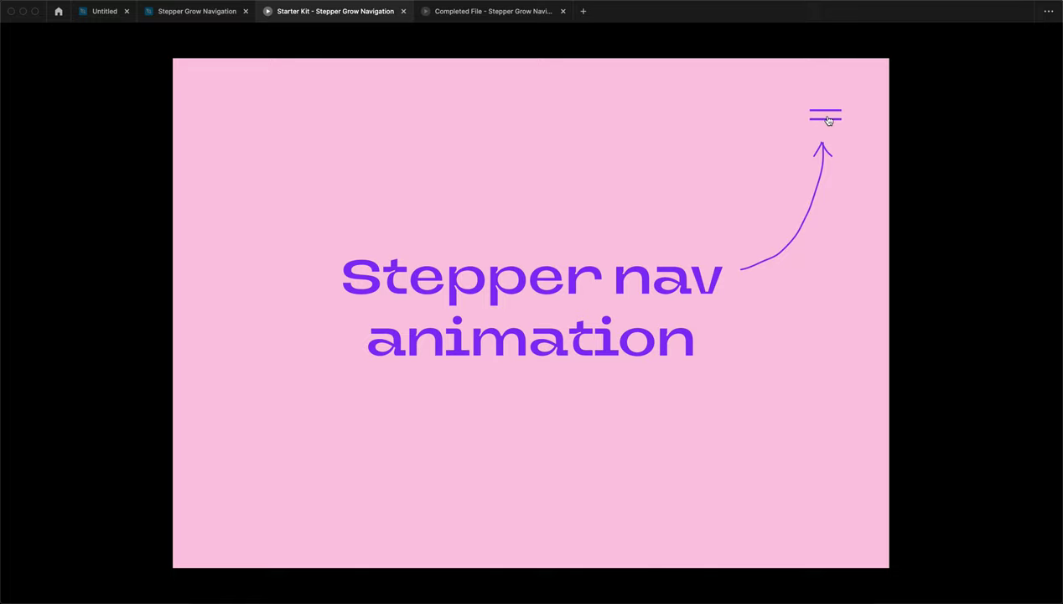
left_click(827, 120)
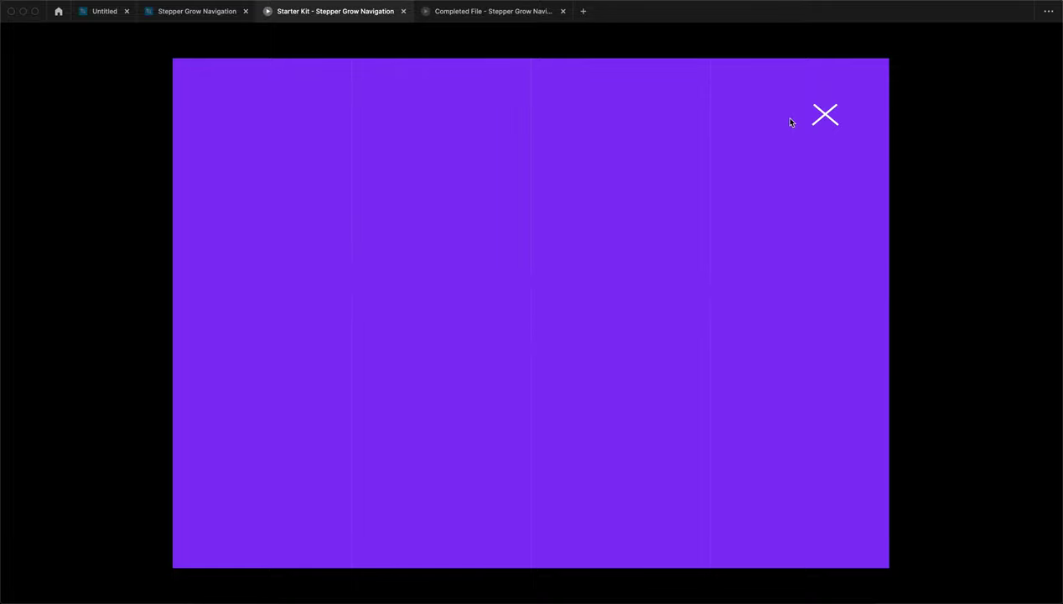
left_click(821, 120)
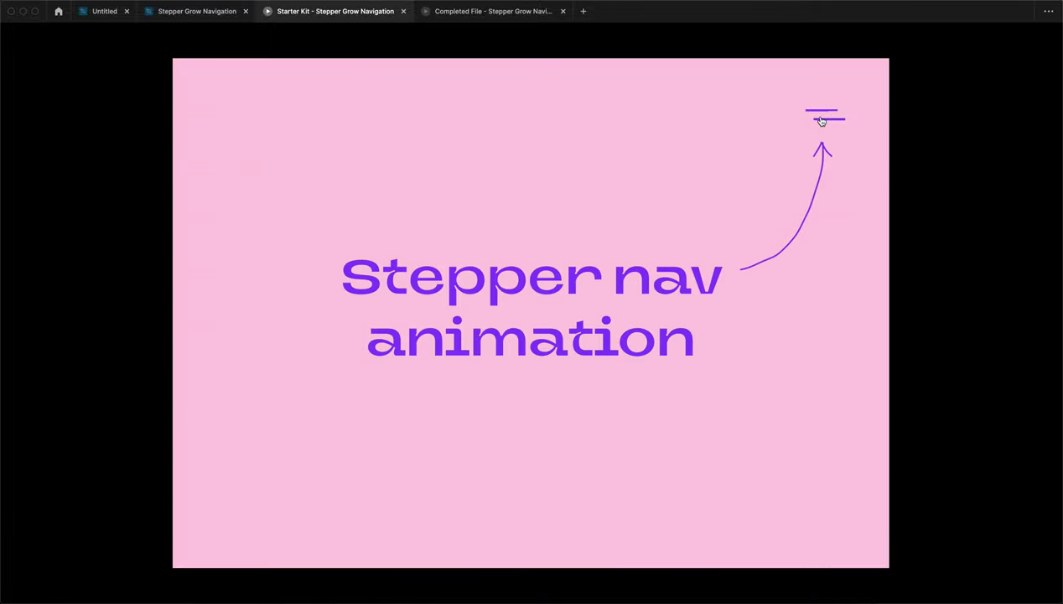
left_click(821, 119)
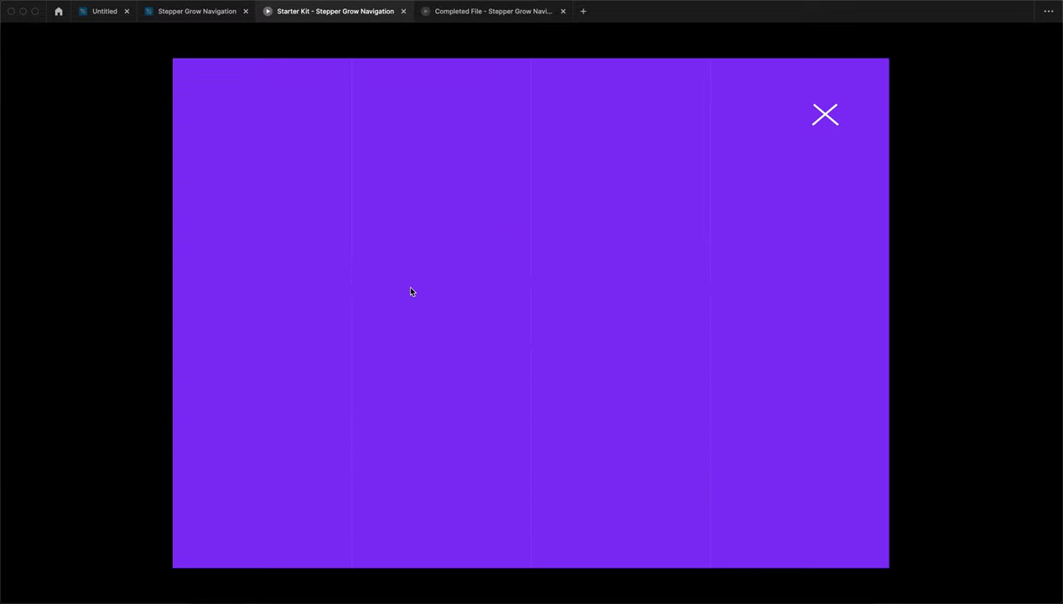
left_click(216, 9)
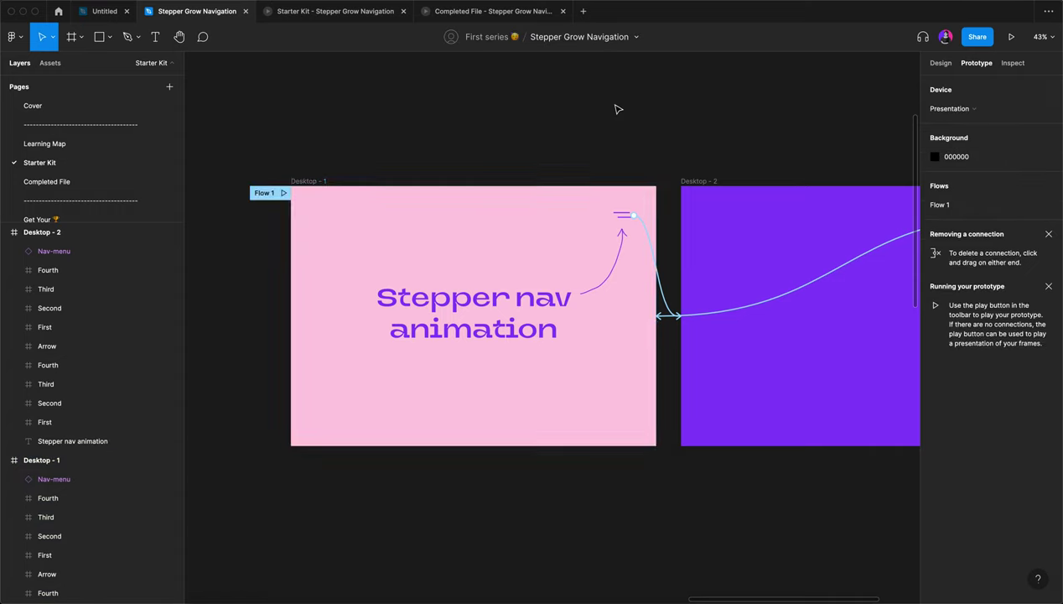
scroll(614, 109, "down", 5)
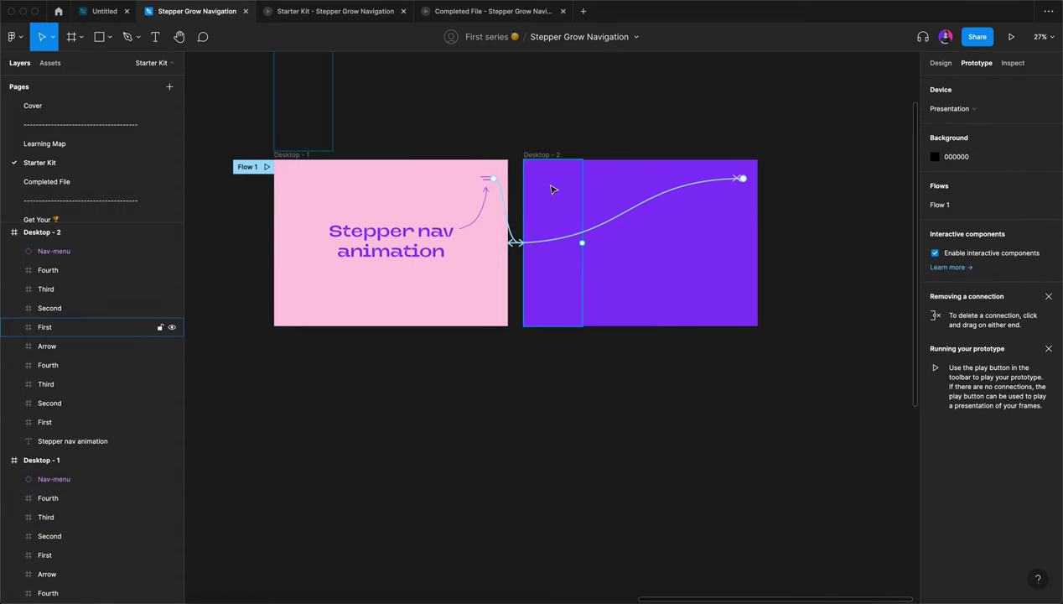
left_click(551, 189)
left_click(939, 64)
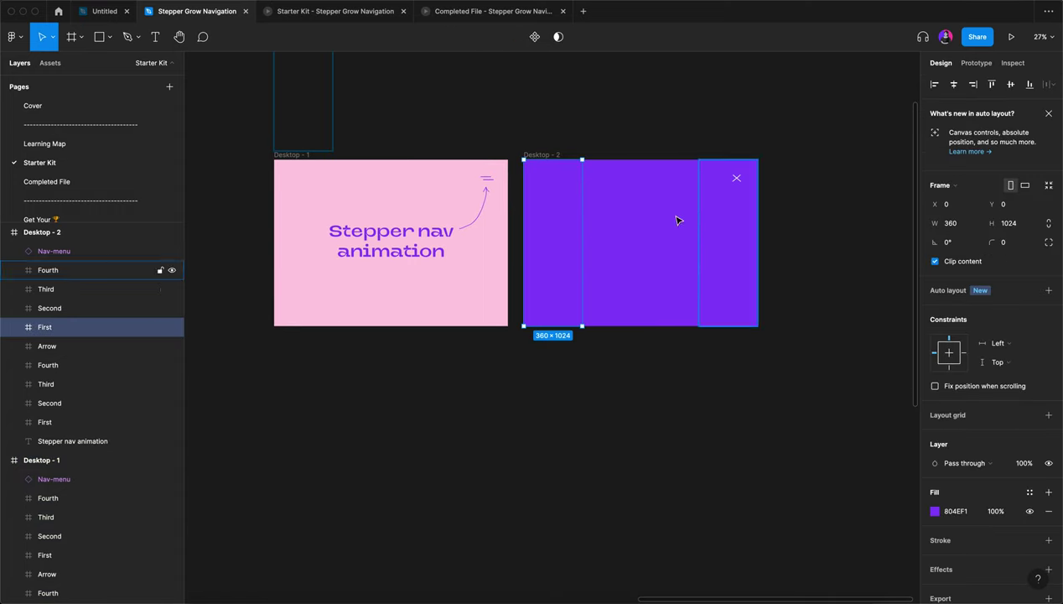
left_click(614, 277, "shift")
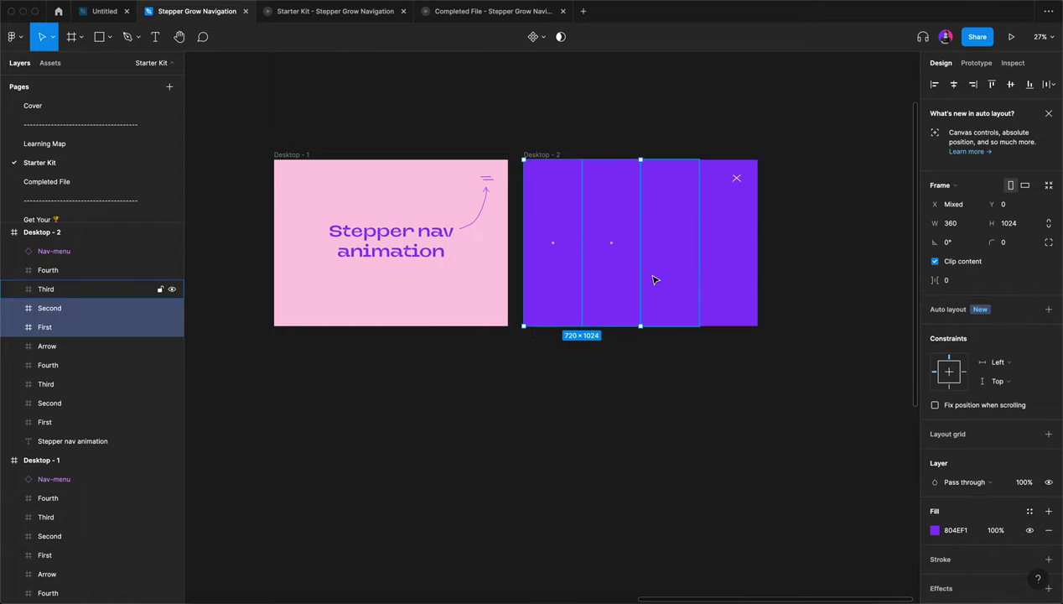
left_click(654, 277, "shift")
left_click(731, 285, "shift")
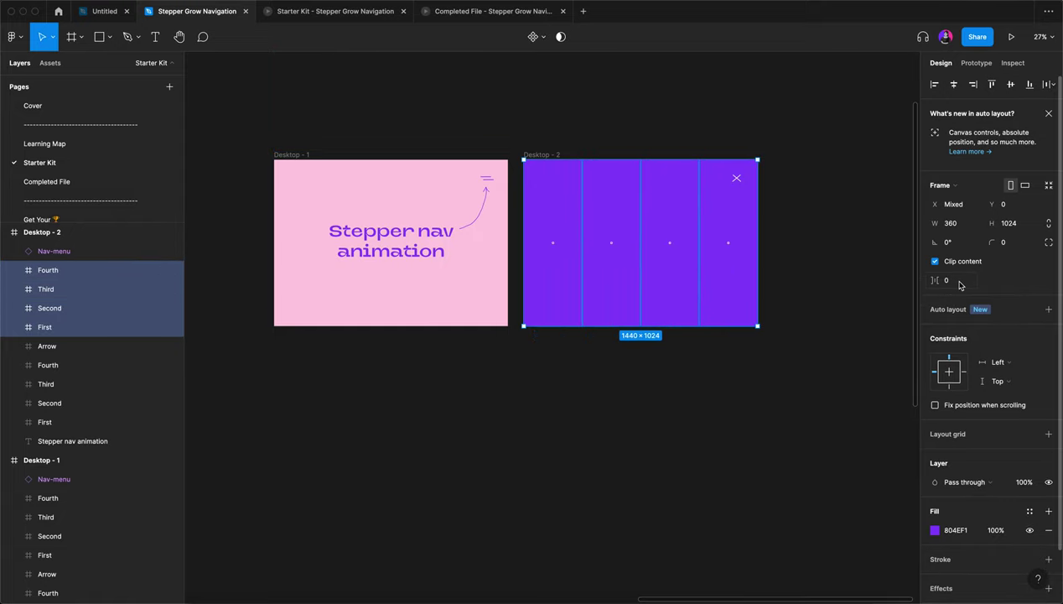
left_click(630, 379)
Step: Select the First to Fourth bars belonging to Desktop - 1 and examine their stepped placement above the frame
left_click(298, 156)
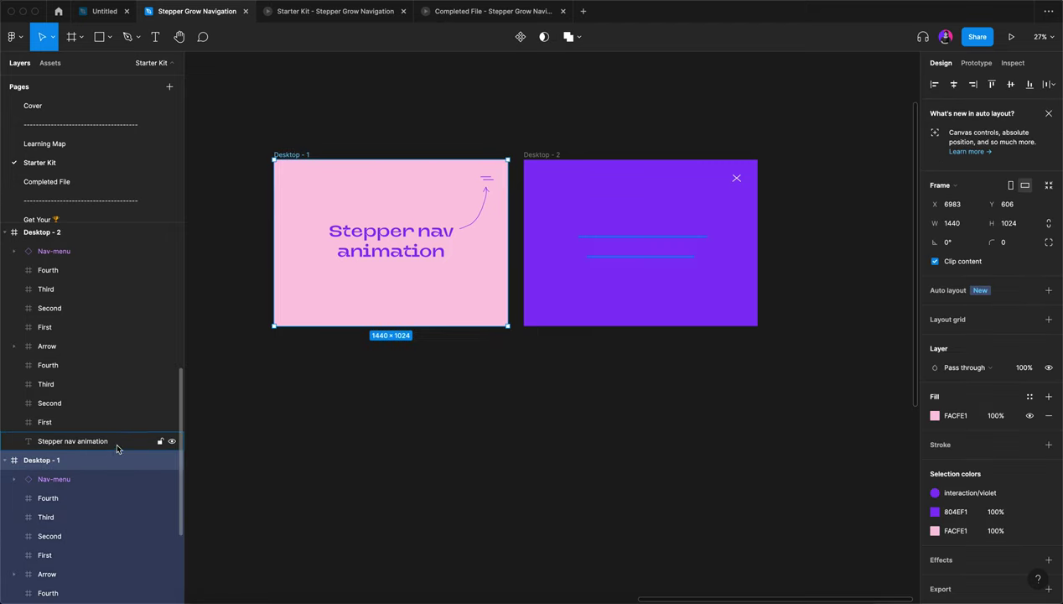
left_click(86, 498)
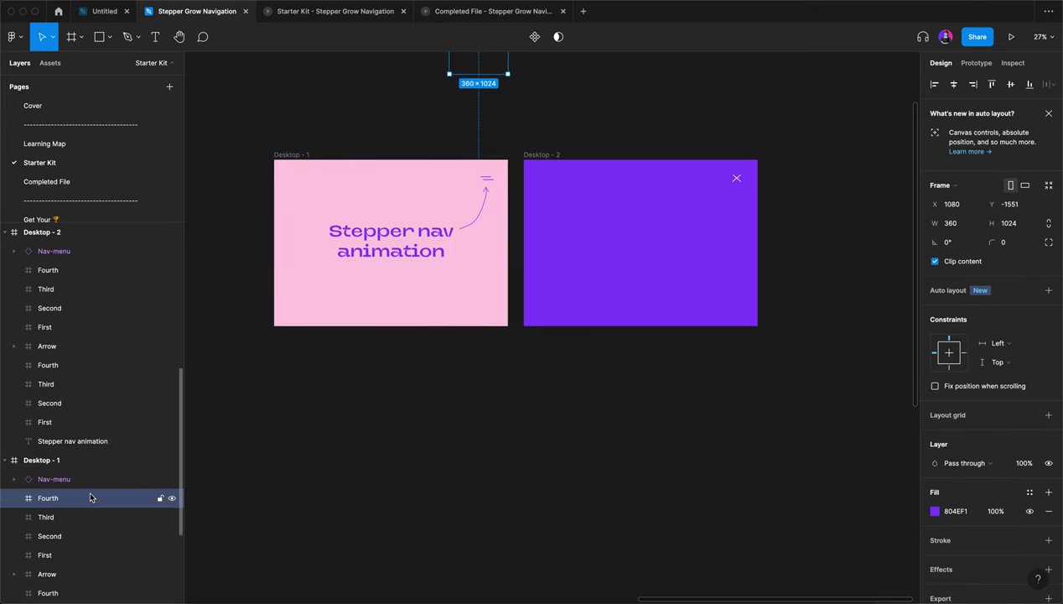
left_click(84, 537, "shift")
left_click(84, 537)
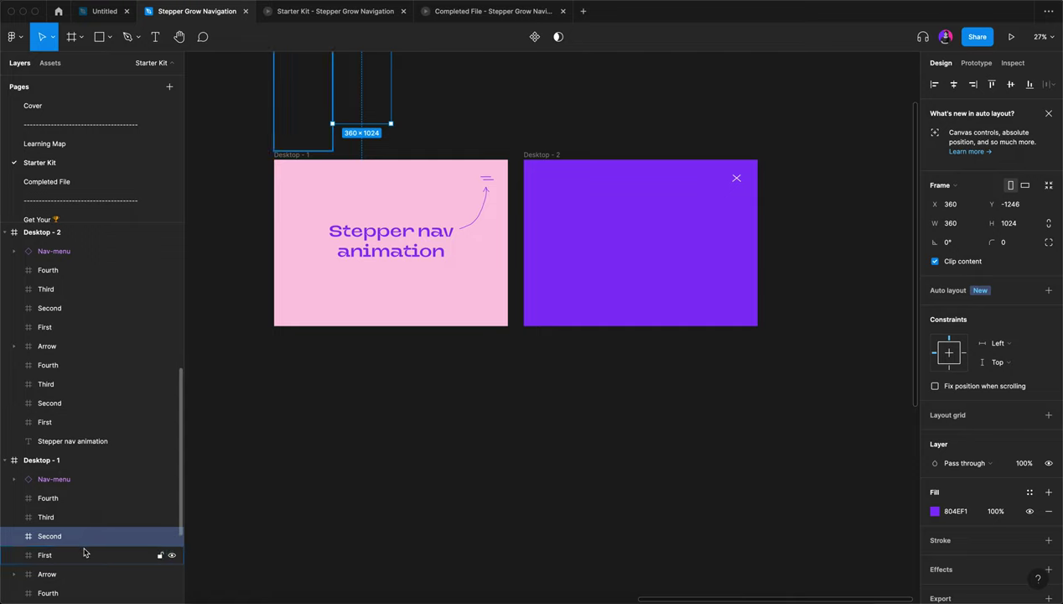
left_click(84, 553)
left_click(77, 498, "shift")
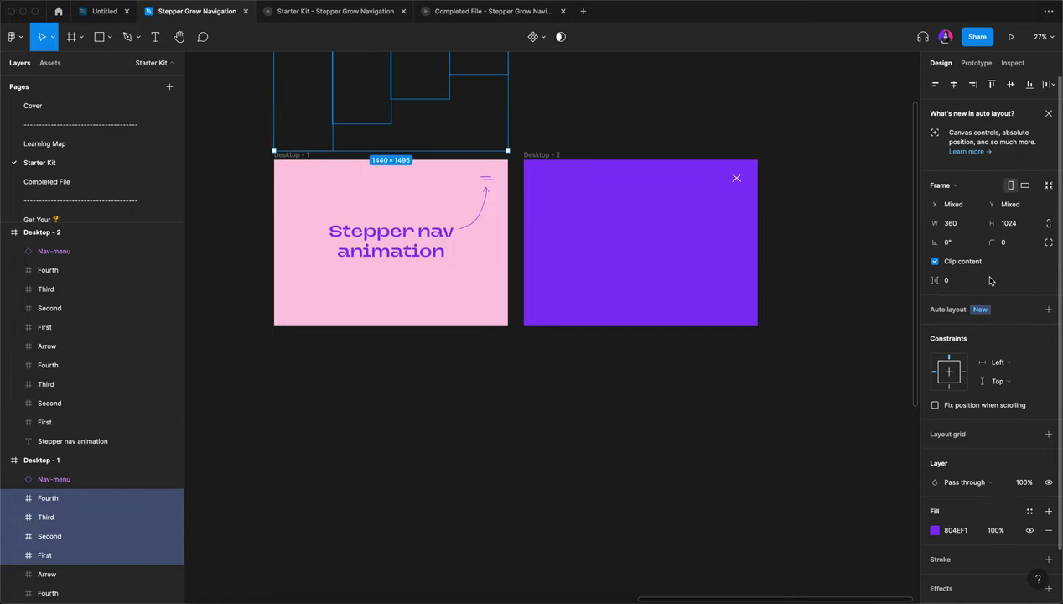
left_click(734, 405)
Step: Locate the Home, About, Works and Contact items in the Step-03 section and examine them up close
scroll(735, 405, "right", 2)
scroll(734, 406, "up", 1)
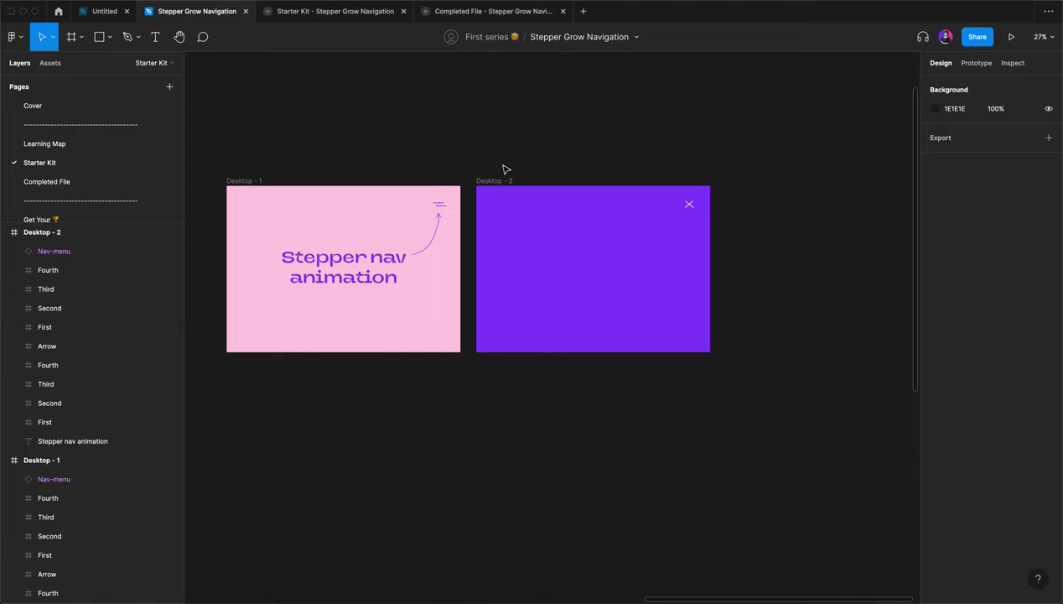
scroll(502, 180, "up", 3, "ctrl")
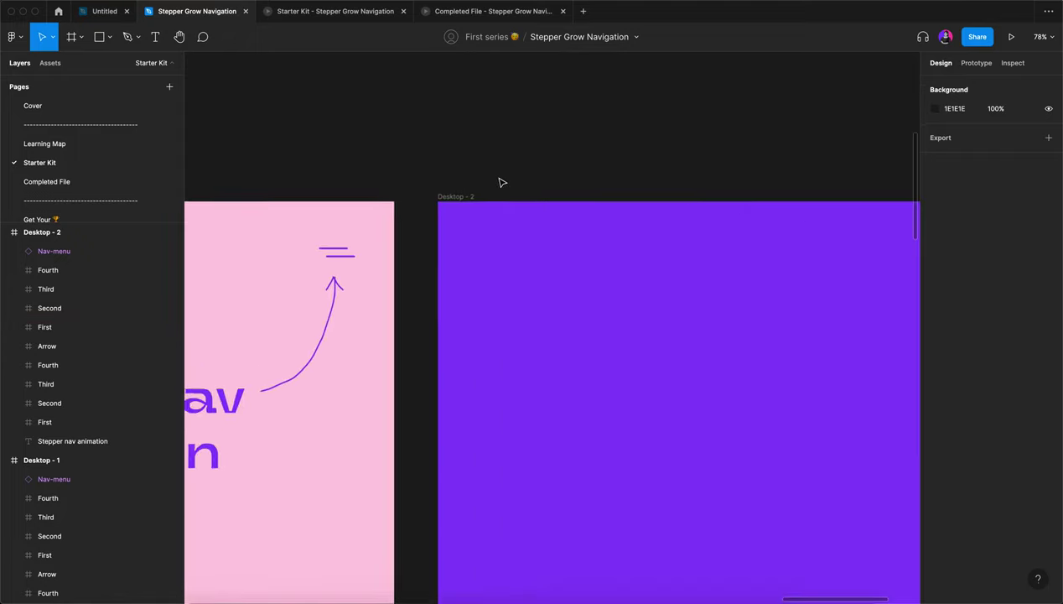
scroll(502, 182, "down", 3, "ctrl")
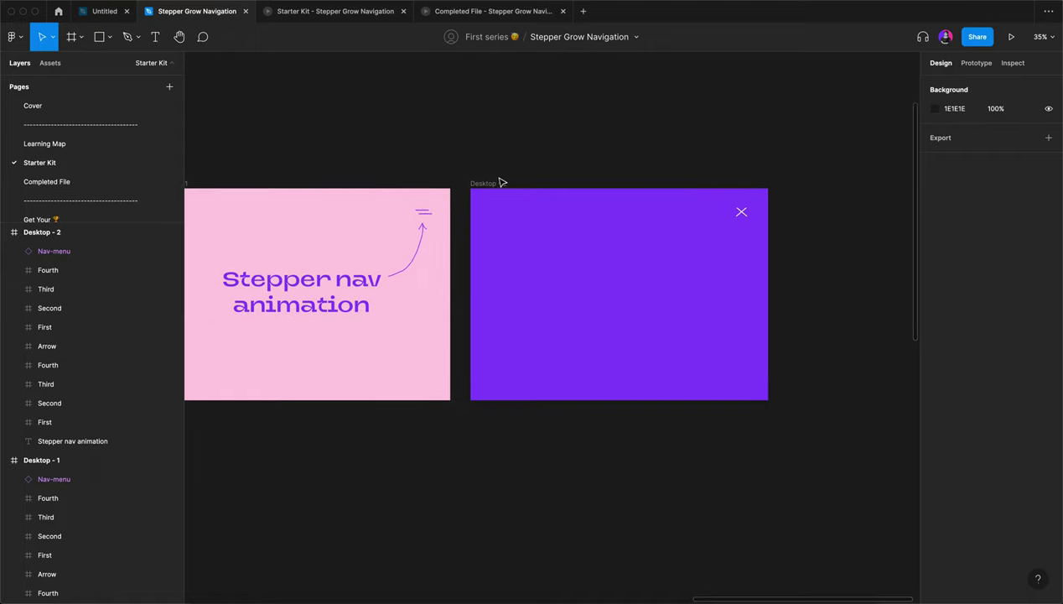
scroll(519, 175, "down", 3, "ctrl")
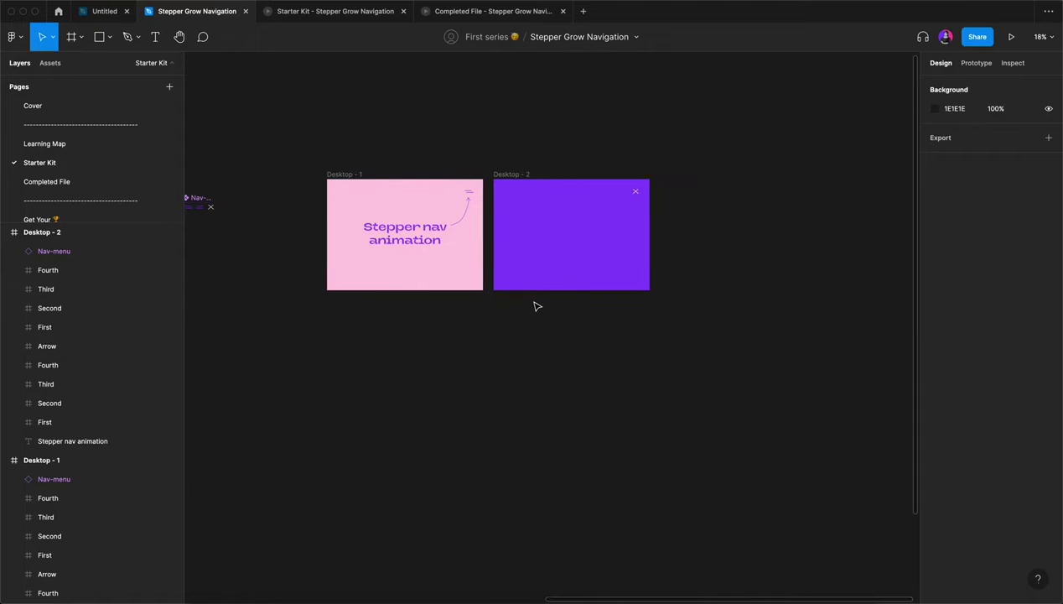
scroll(537, 306, "left", 2)
scroll(536, 306, "down", 1)
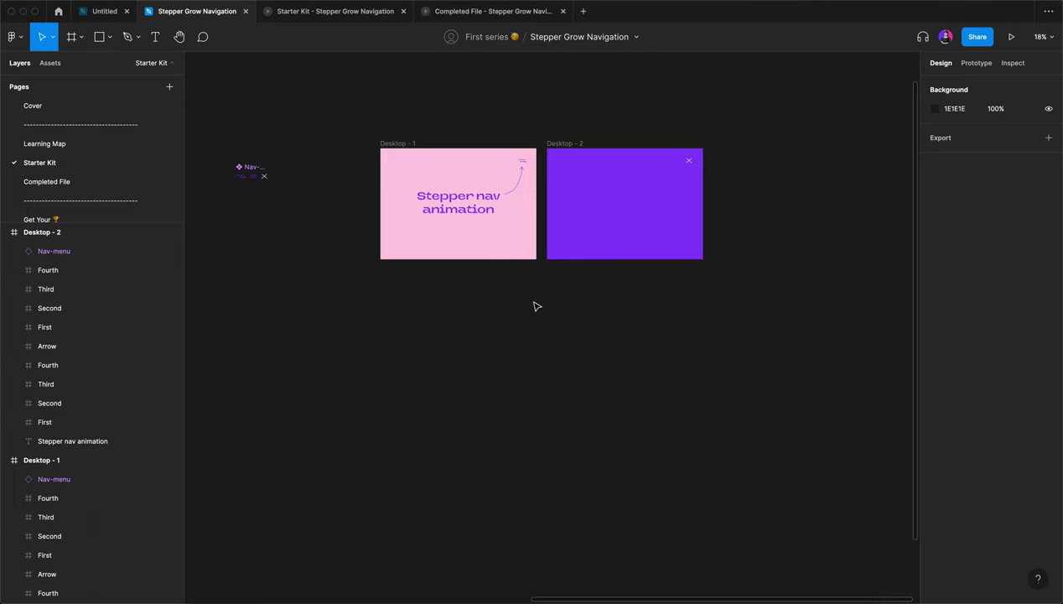
scroll(536, 306, "down", 3, "ctrl")
scroll(536, 306, "left", 3)
scroll(537, 306, "down", 1)
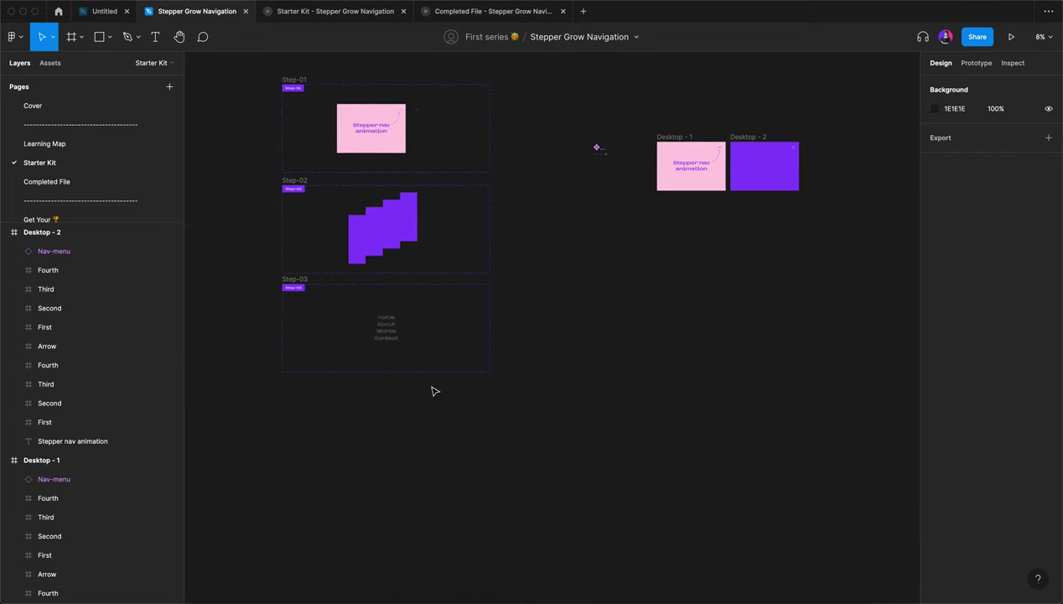
scroll(362, 355, "up", 5, "ctrl")
scroll(362, 356, "up", 1)
scroll(362, 356, "right", 1)
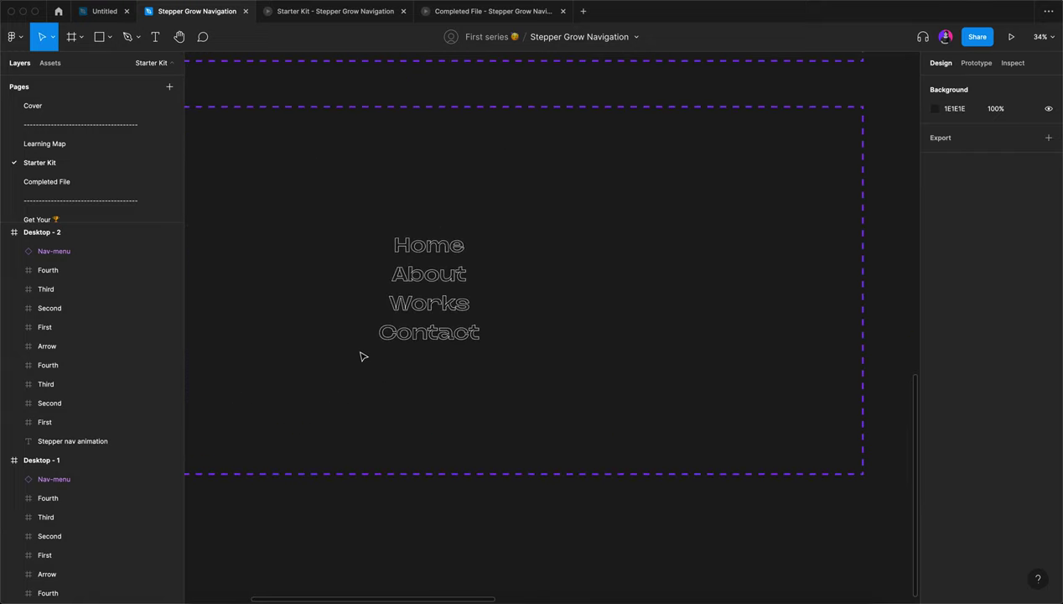
Step: Open and close the menu in the Completed File prototype to study its animation, and return to the Stepper Grow Navigation design file
left_click(457, 17)
left_click(885, 84)
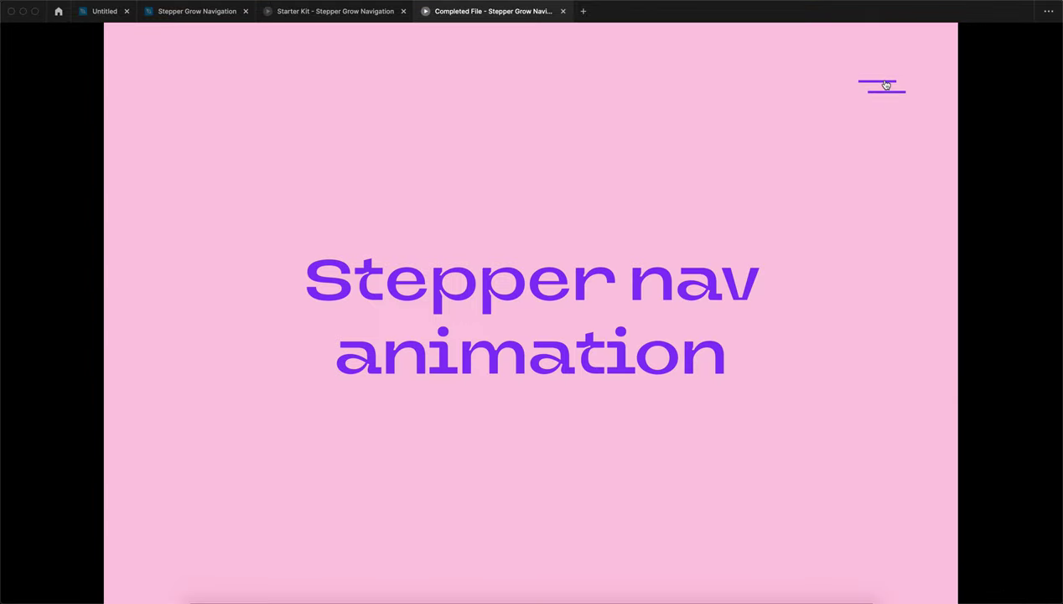
left_click(885, 85)
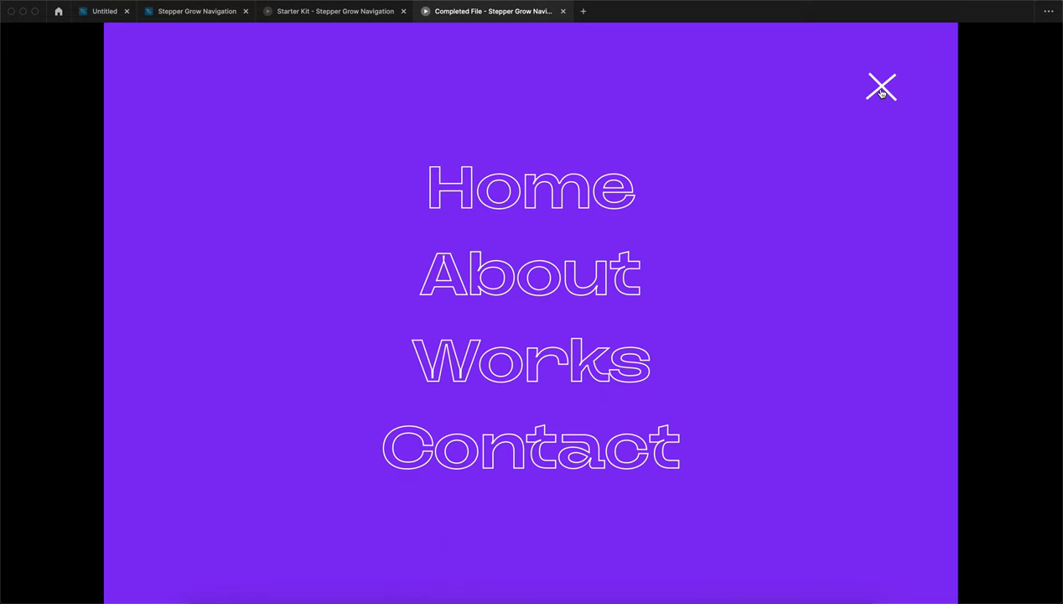
left_click(880, 88)
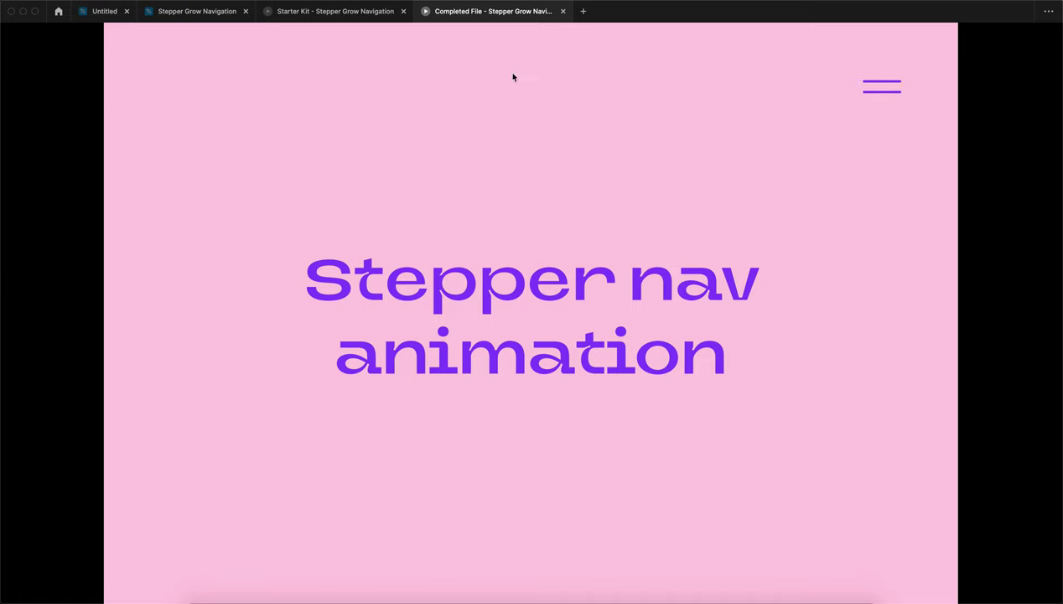
left_click(181, 13)
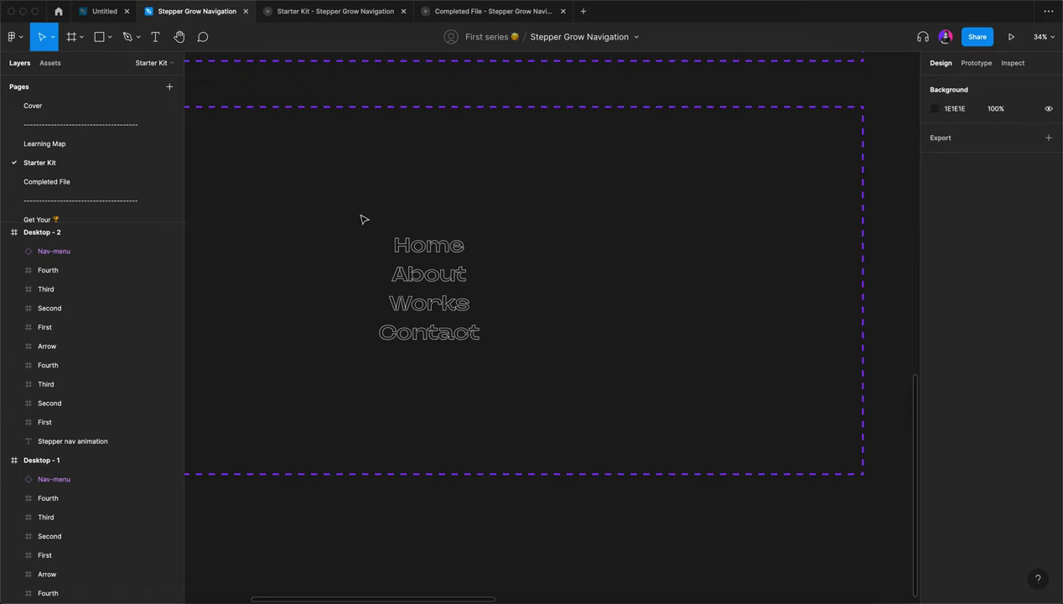
Step: Copy the four Nav-item-01 frames from Step-03 and paste them onto the empty canvas below the Desktop frames
left_click_drag(361, 217, 563, 399)
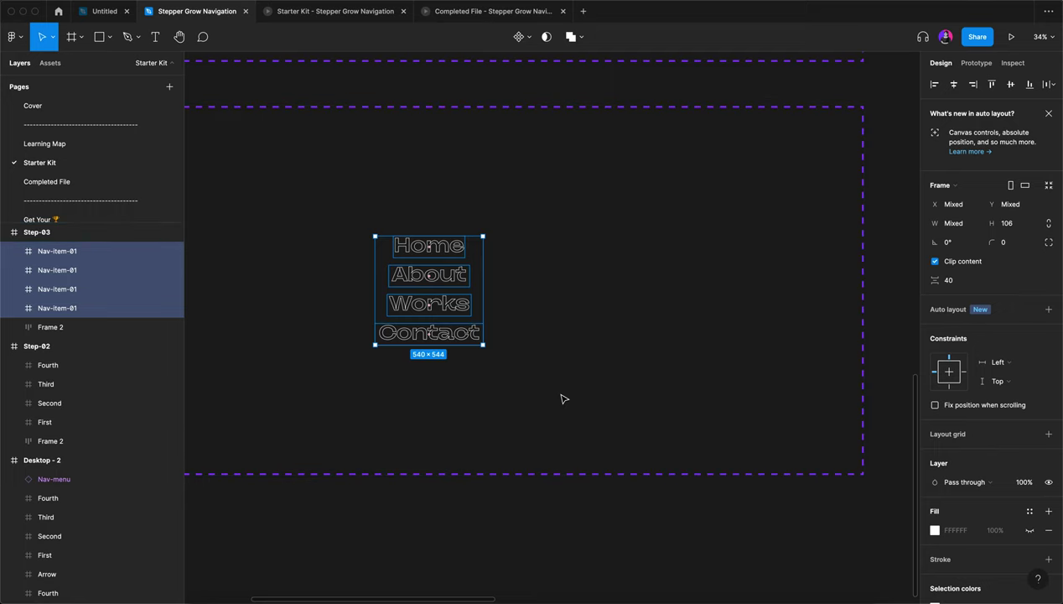
scroll(563, 399, "down", 5)
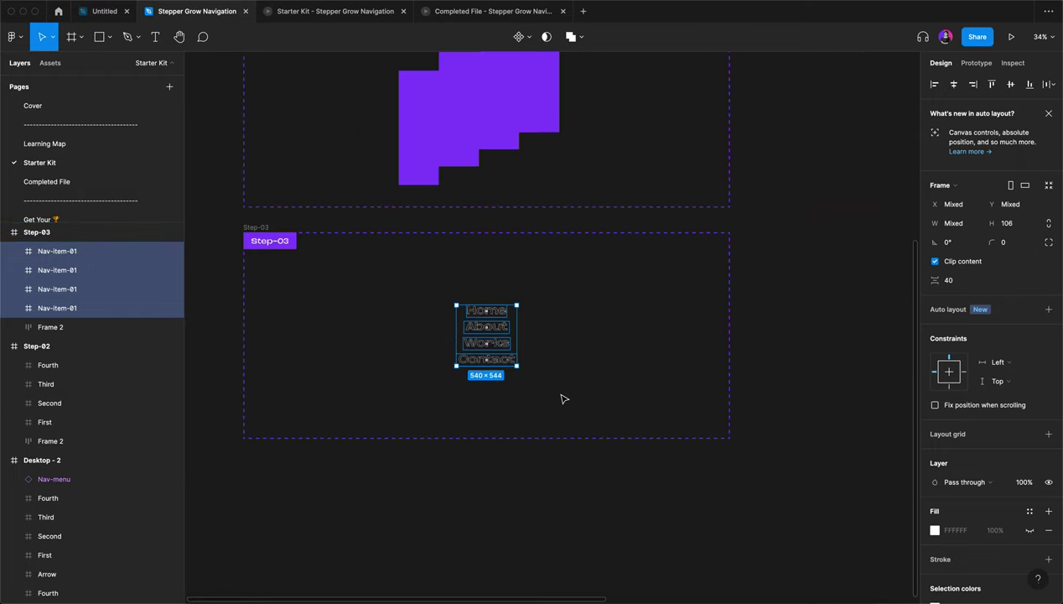
scroll(563, 399, "right", 5)
scroll(563, 399, "right", 3)
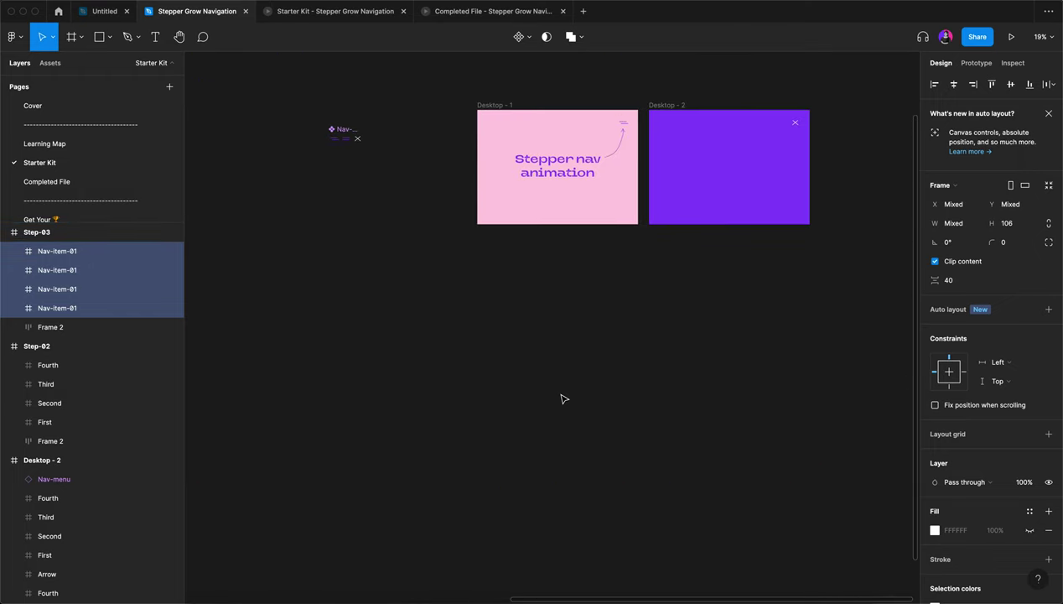
left_click(508, 384)
scroll(507, 384, "up", 5)
key("super+v")
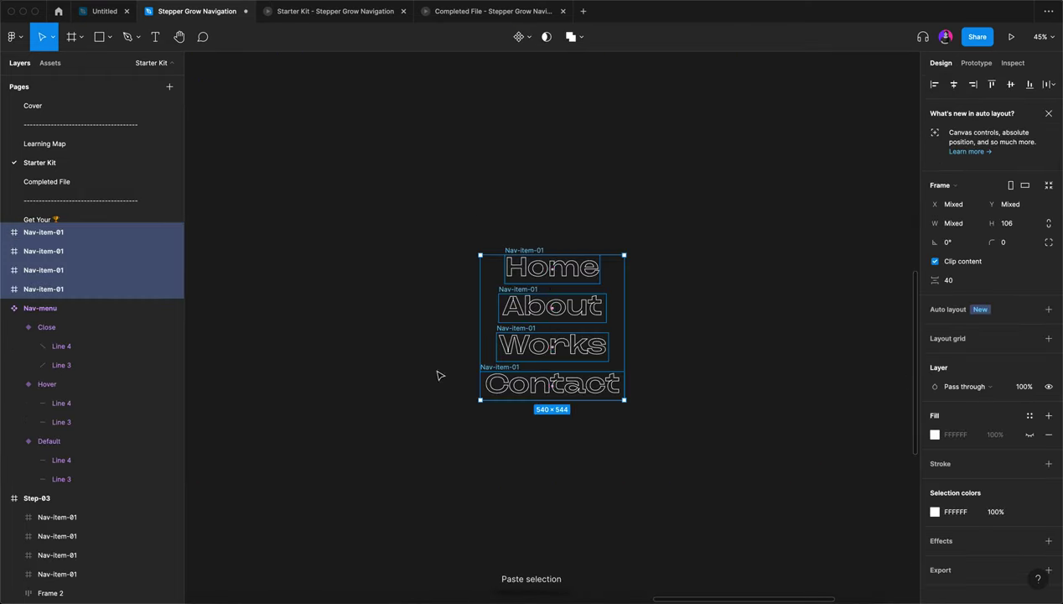
left_click(347, 335)
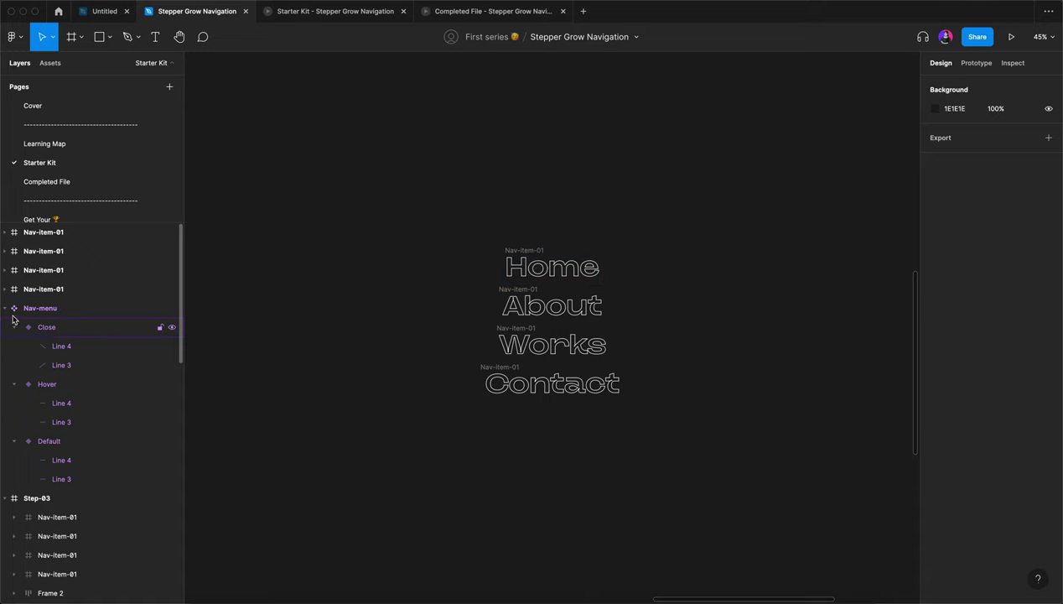
Step: Move the text layers inside the four pasted Nav-item-01 frames out of their clipped areas and rotate them 28°
left_click(5, 289)
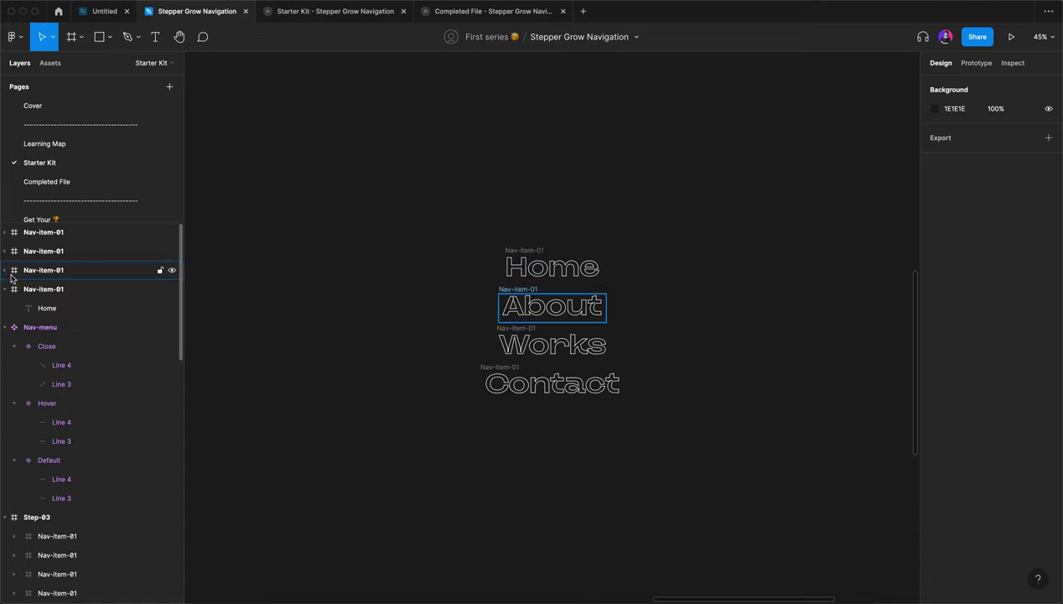
left_click(5, 270)
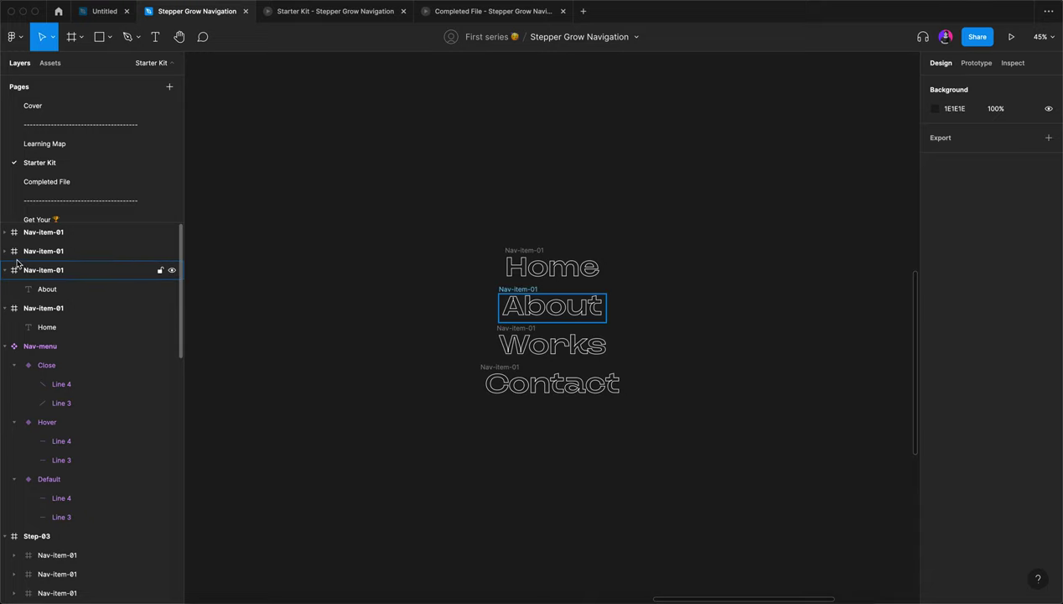
left_click(6, 252)
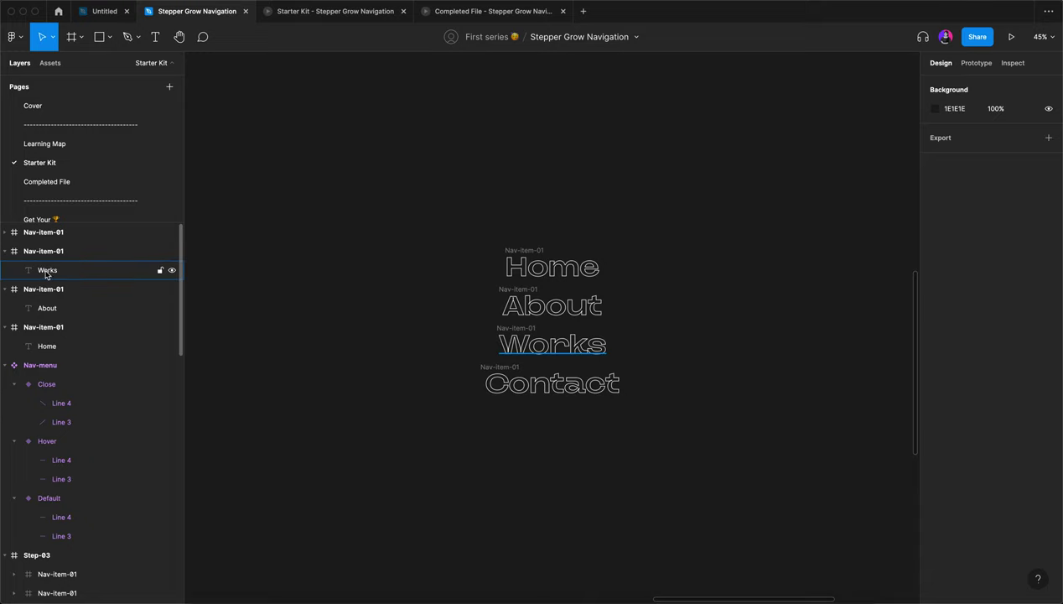
scroll(329, 276, "down", 2)
scroll(330, 276, "right", 2)
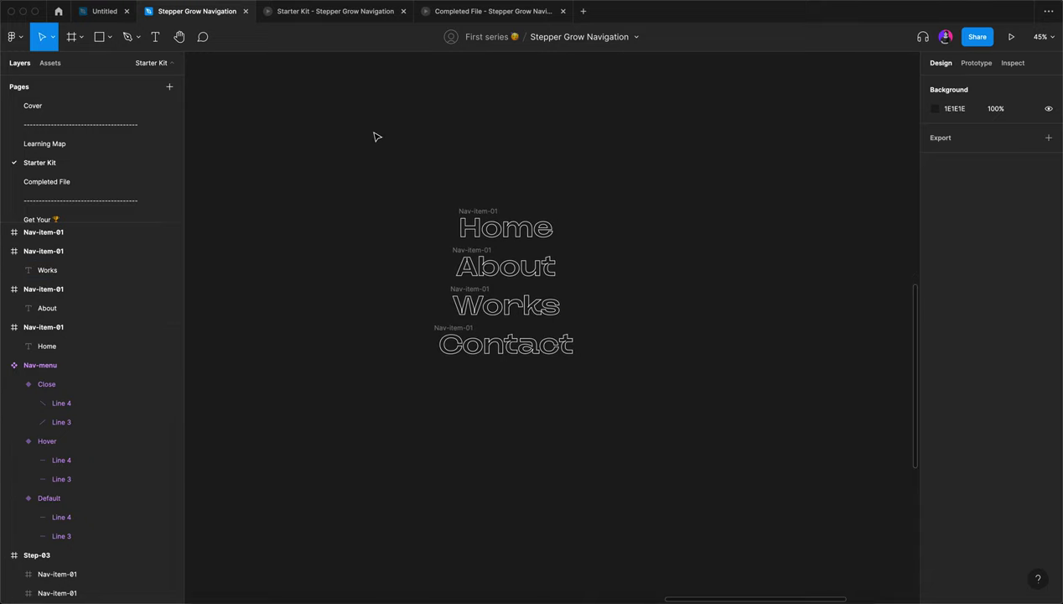
left_click_drag(377, 136, 670, 421)
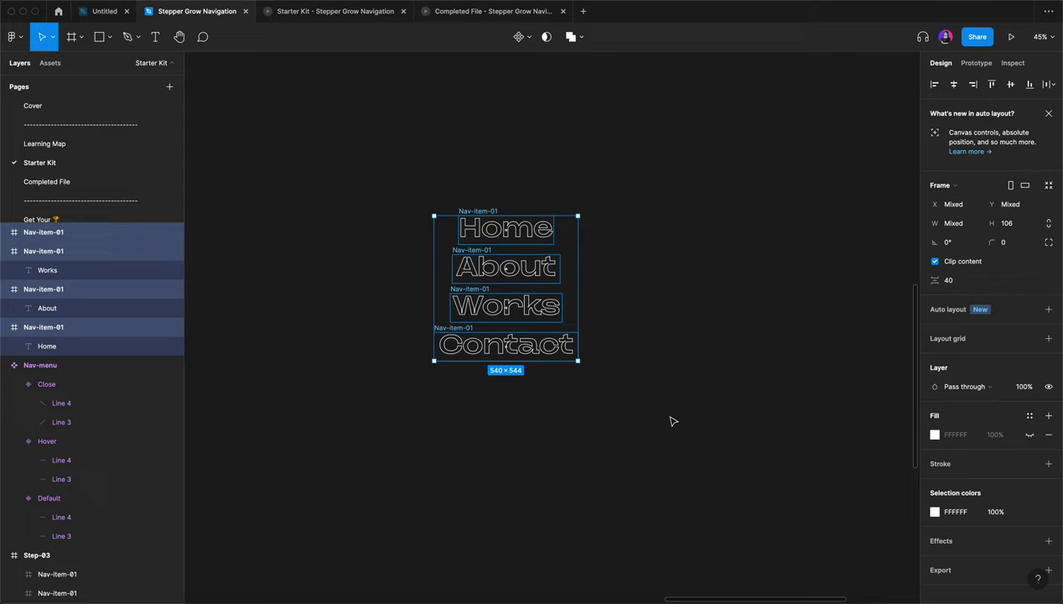
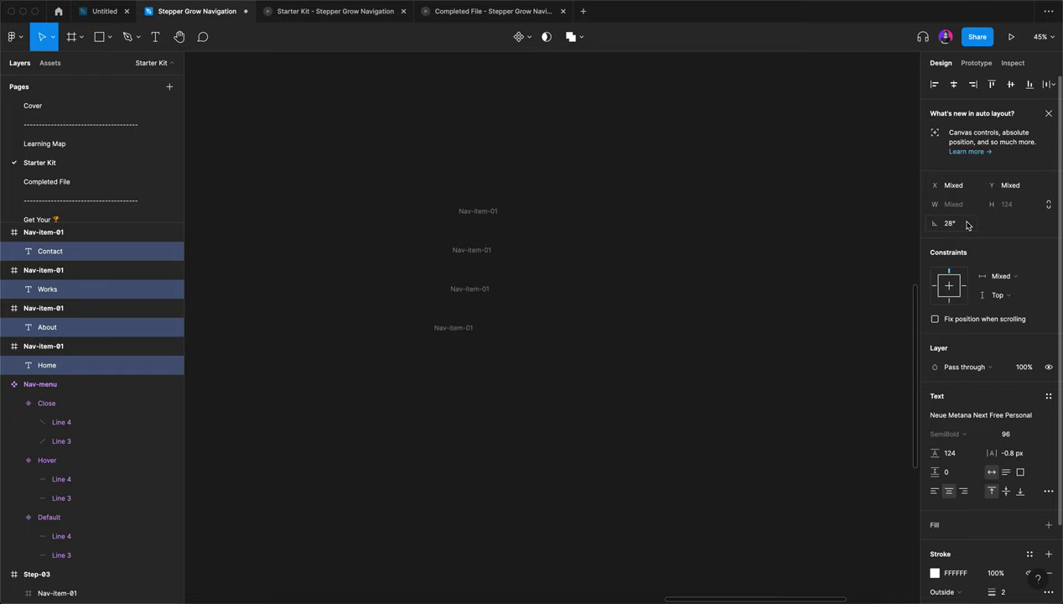
left_click(427, 391)
Step: Select the four pasted Nav-item-01 frames and check their Clip content setting
scroll(428, 391, "down", 5)
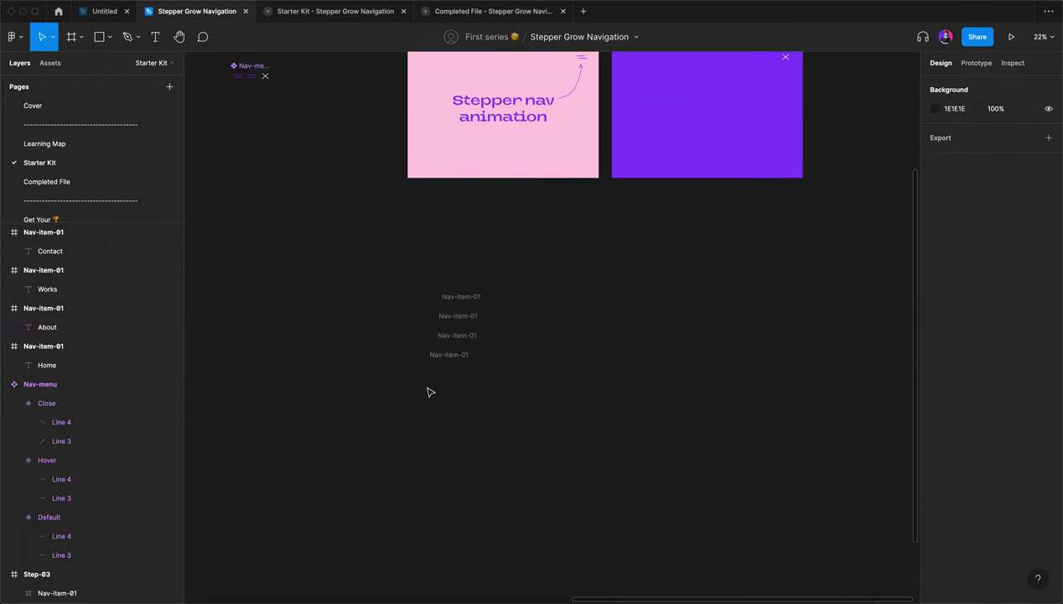
scroll(401, 306, "up", 5)
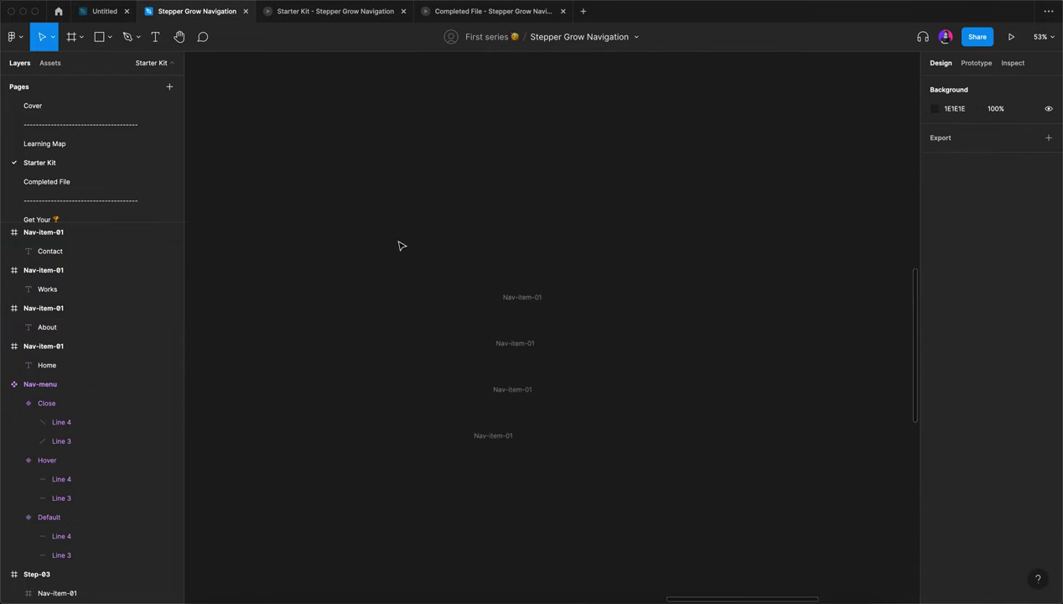
left_click_drag(399, 244, 653, 535)
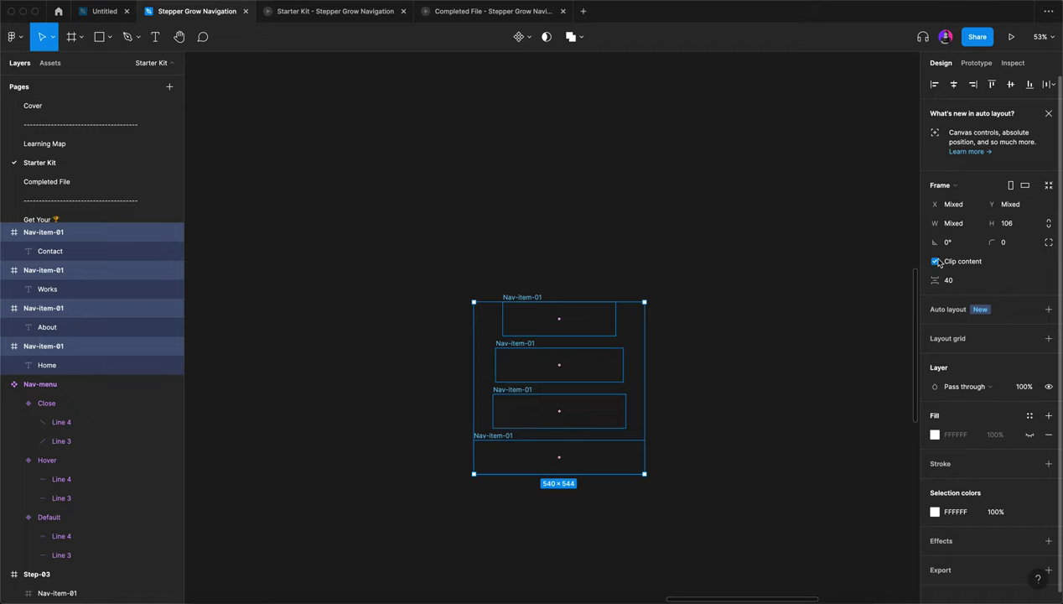
left_click(658, 266)
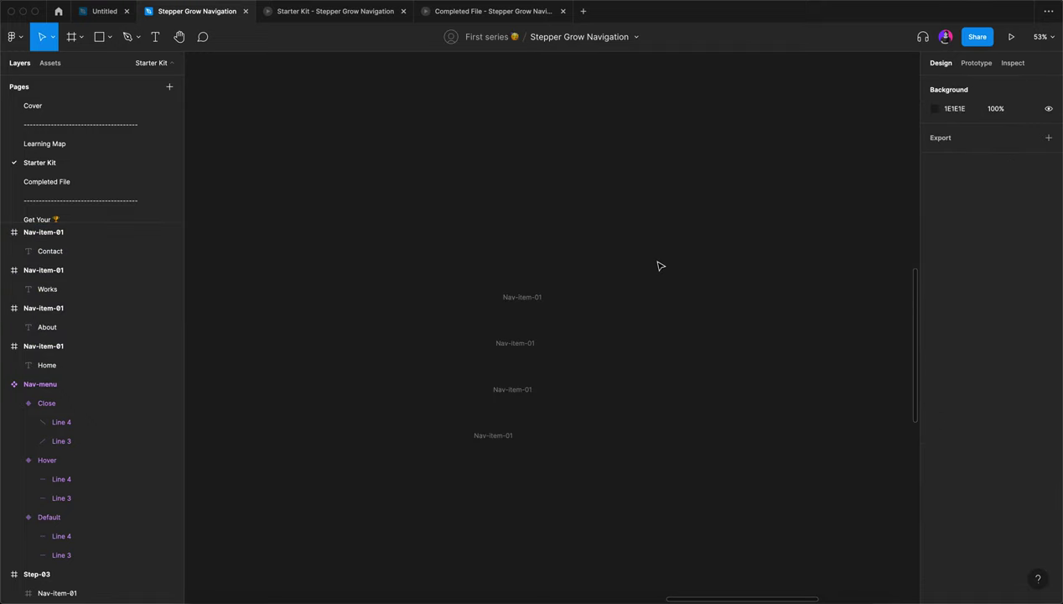
Step: Copy the four Nav-item-01 frames with the hidden text and paste them into Desktop - 2
scroll(658, 266, "down", 5)
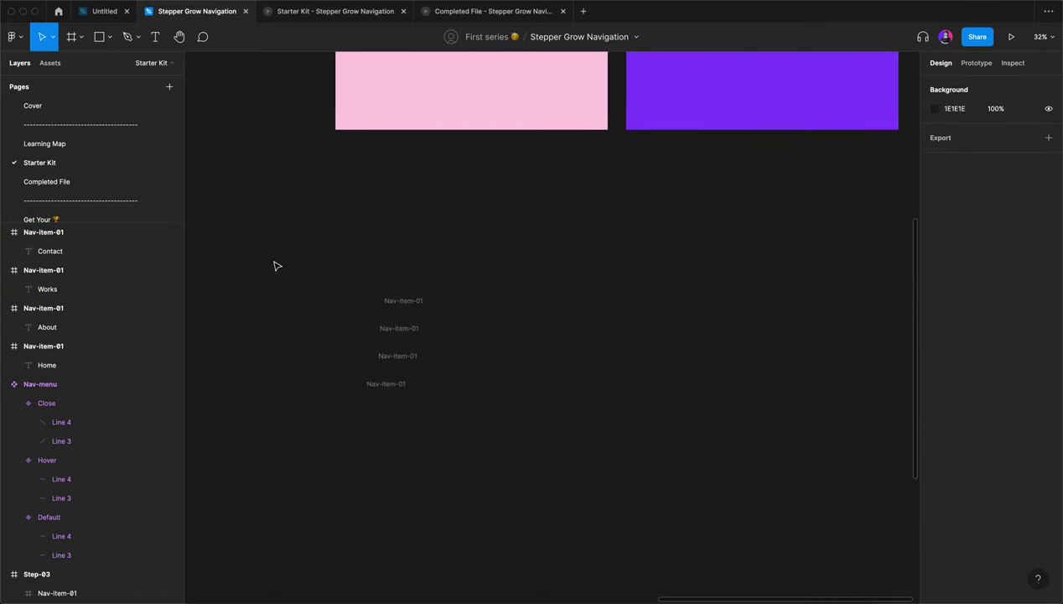
left_click_drag(281, 244, 504, 451)
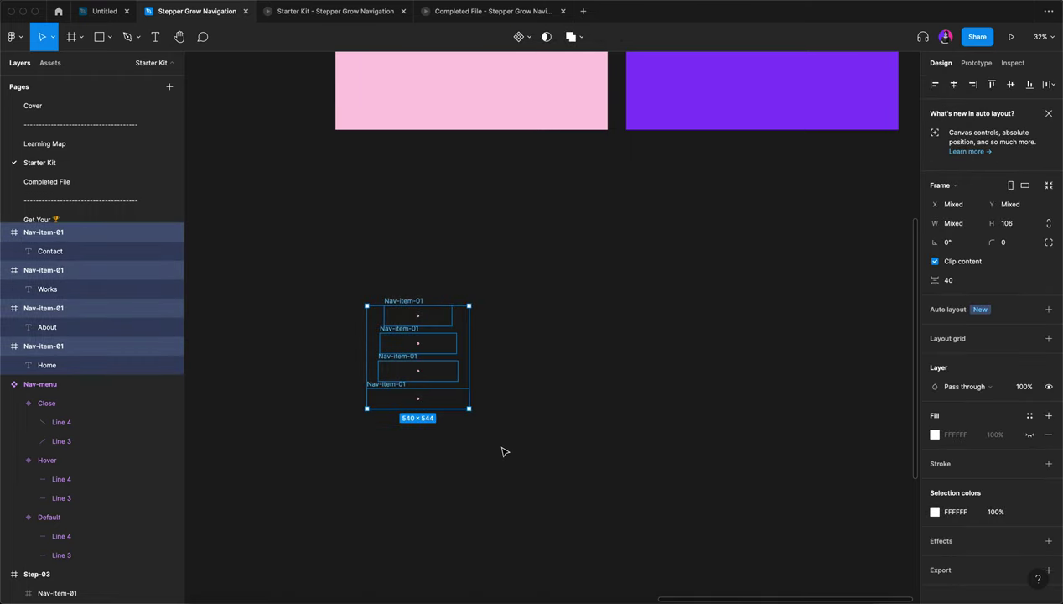
scroll(504, 451, "up", 5)
scroll(504, 452, "right", 5)
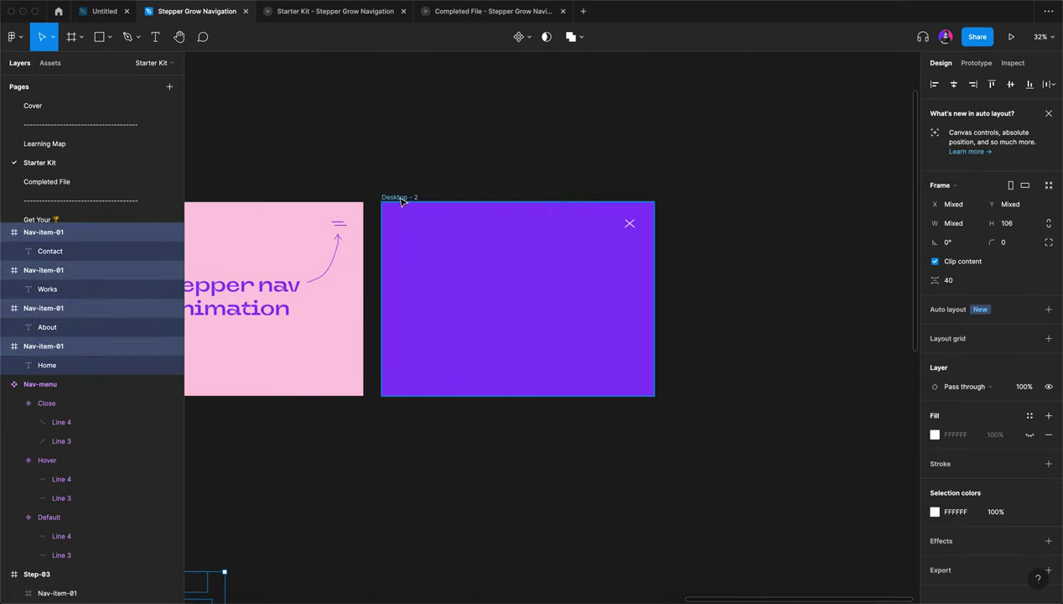
left_click(402, 201)
key("shift+2")
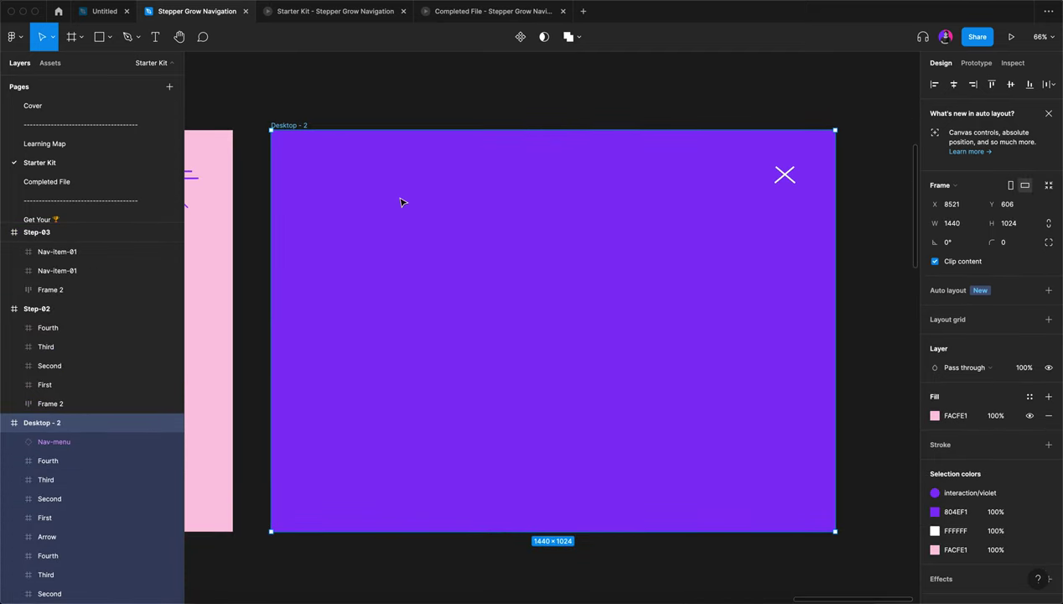
key("super+v")
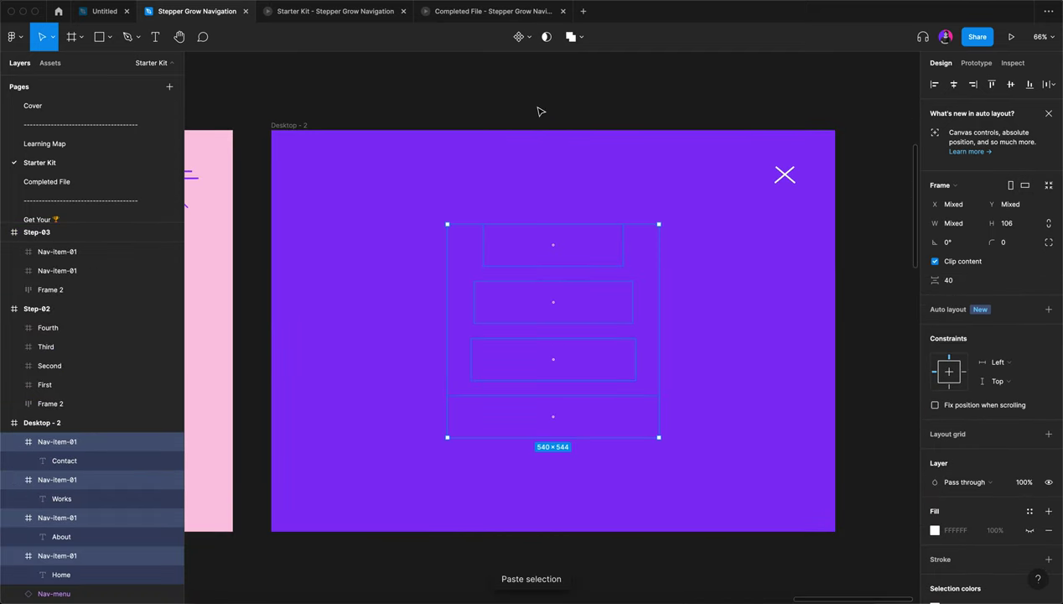
Step: Duplicate the Desktop - 2 frame with its hidden menu items and place the copy directly beside the original
left_click(541, 112)
scroll(539, 110, "down", 6)
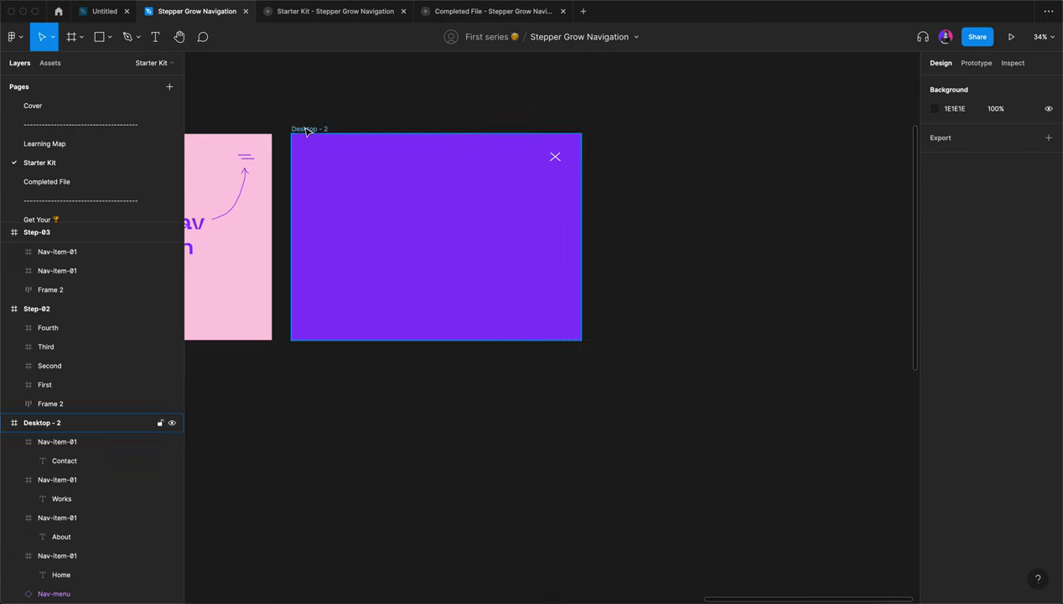
left_click(307, 131)
left_click_drag(366, 197, 677, 202)
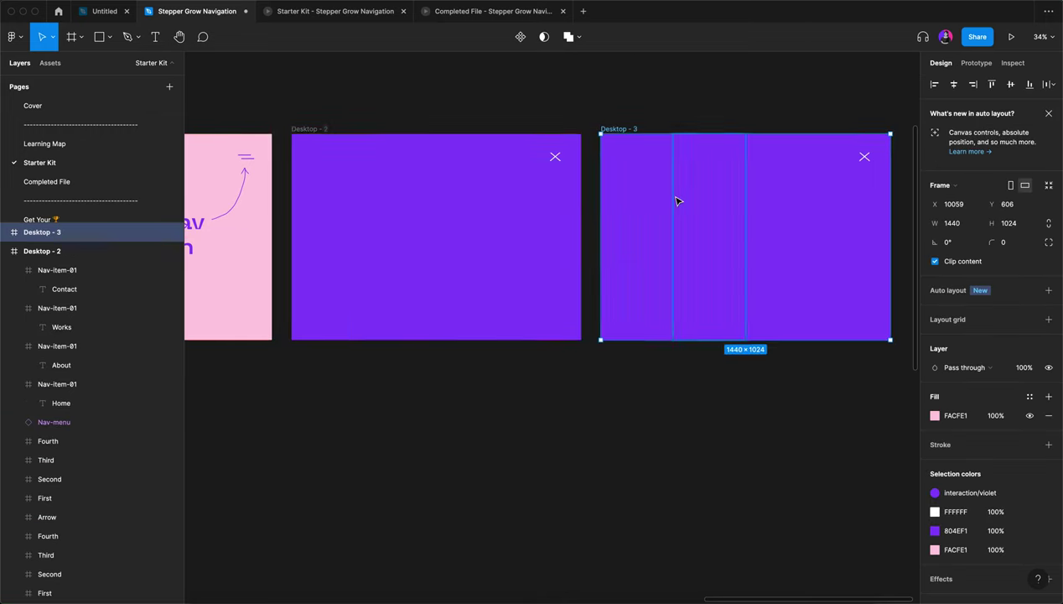
Step: Set the rotation of the Home, About, Works and Contact text layers in Desktop - 3 to 0°
scroll(677, 201, "right", 3)
left_click(501, 190)
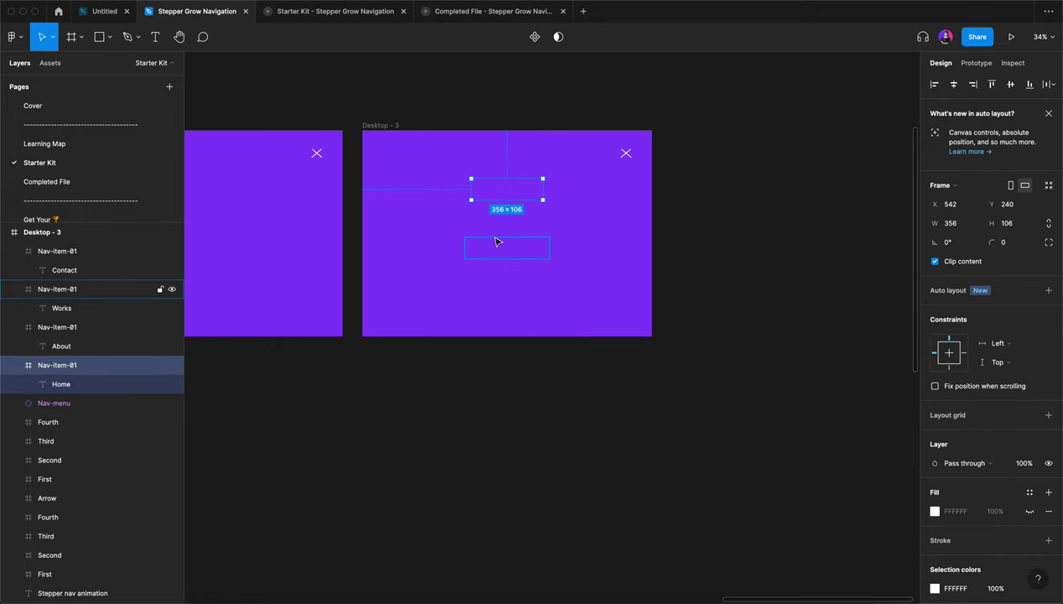
left_click(500, 219, "shift")
left_click(498, 248, "shift")
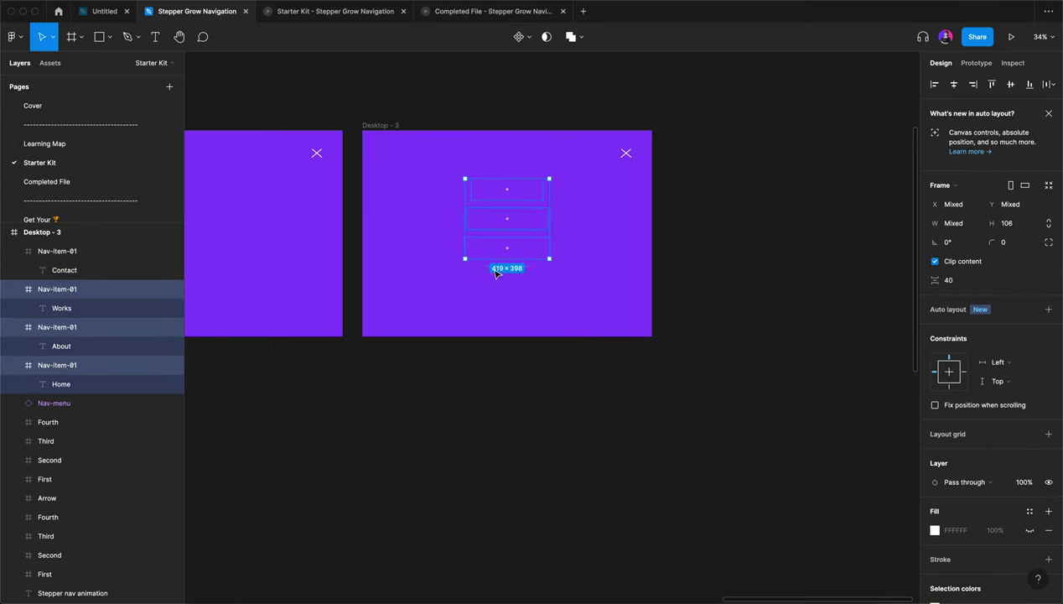
left_click(496, 276, "shift")
left_click(59, 277)
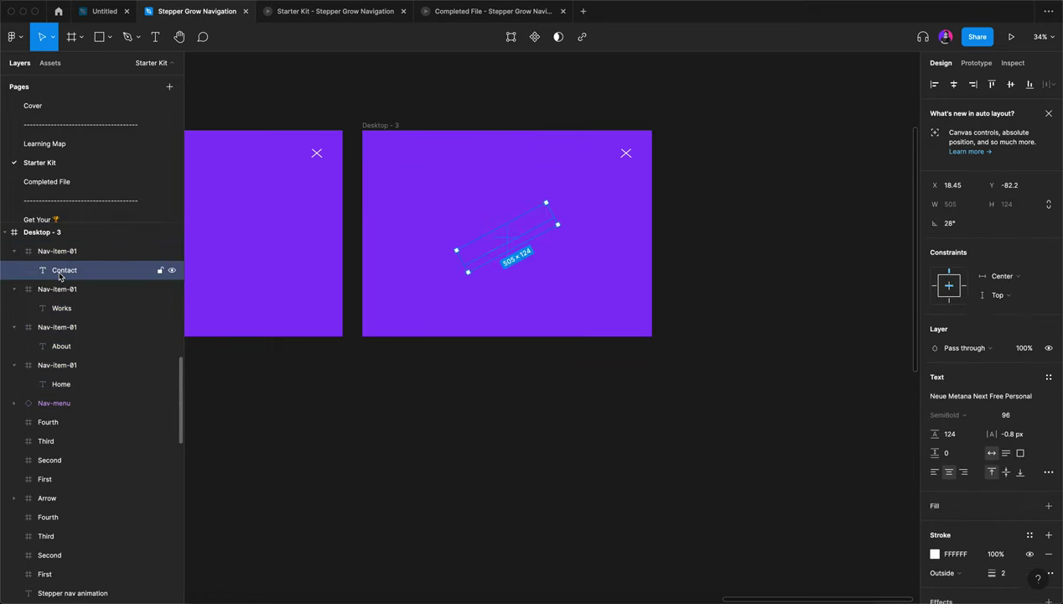
left_click(69, 305, "shift")
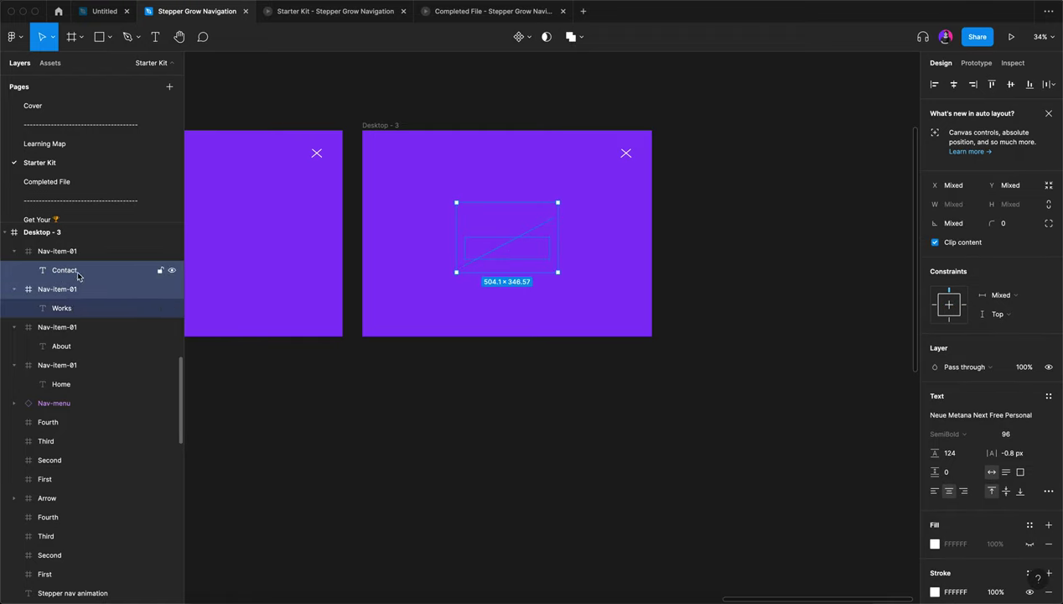
left_click(77, 274)
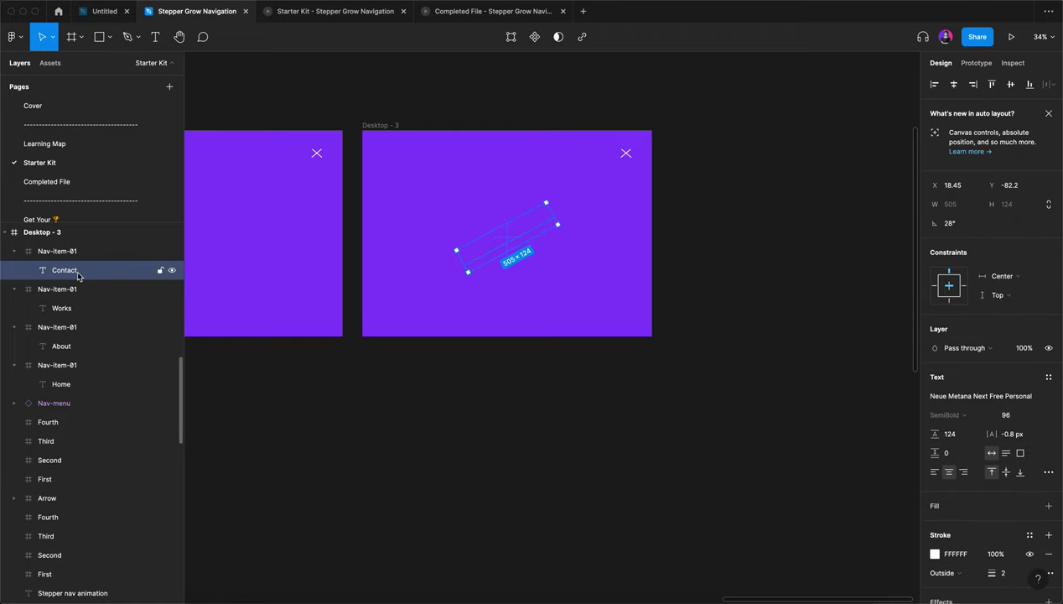
left_click(81, 307, "shift")
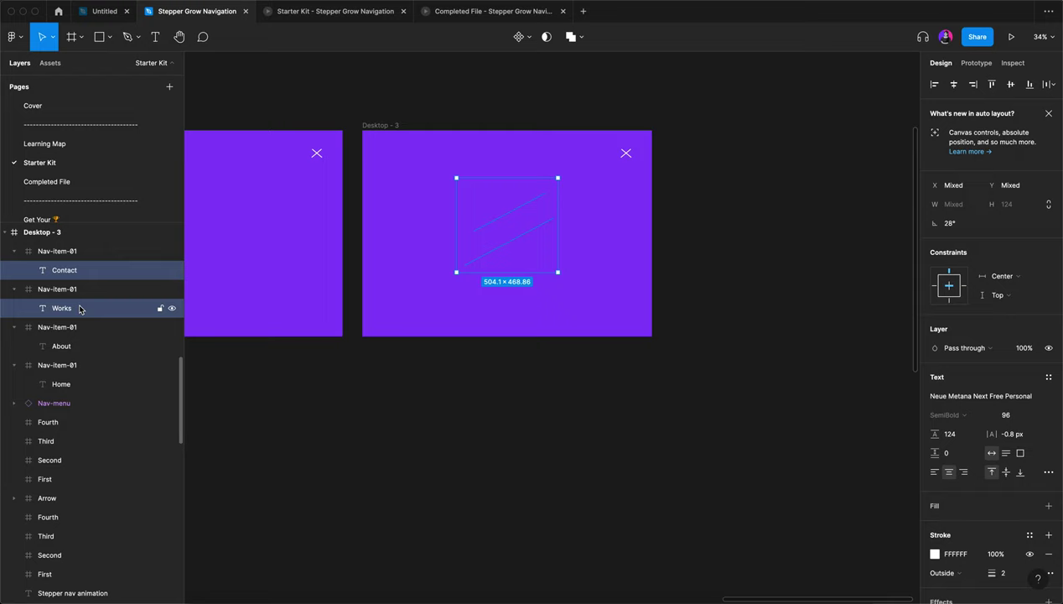
left_click(81, 354, "shift")
left_click(88, 385, "shift")
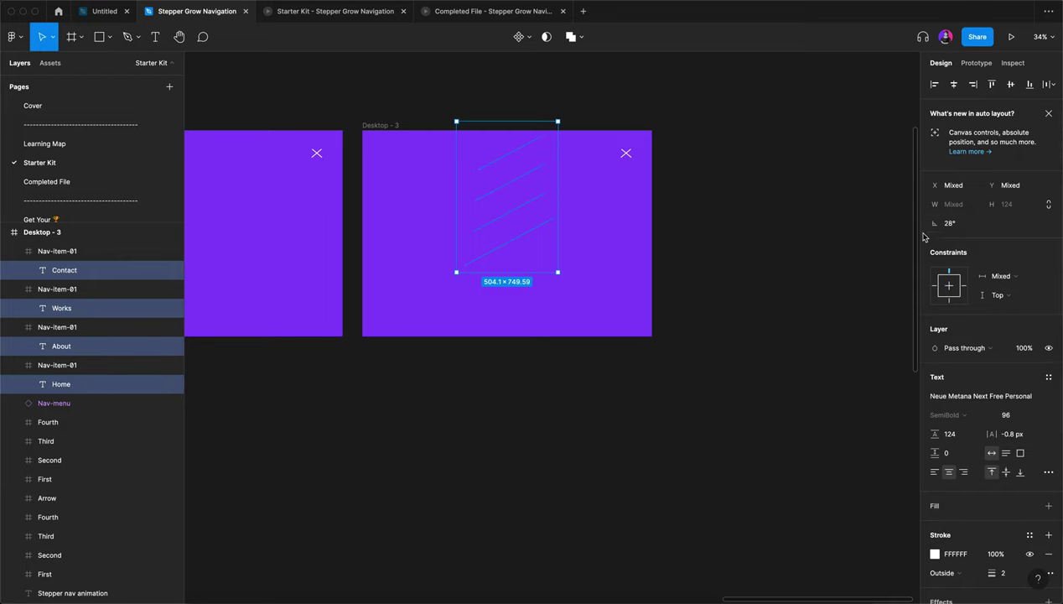
left_click(955, 223)
type("0")
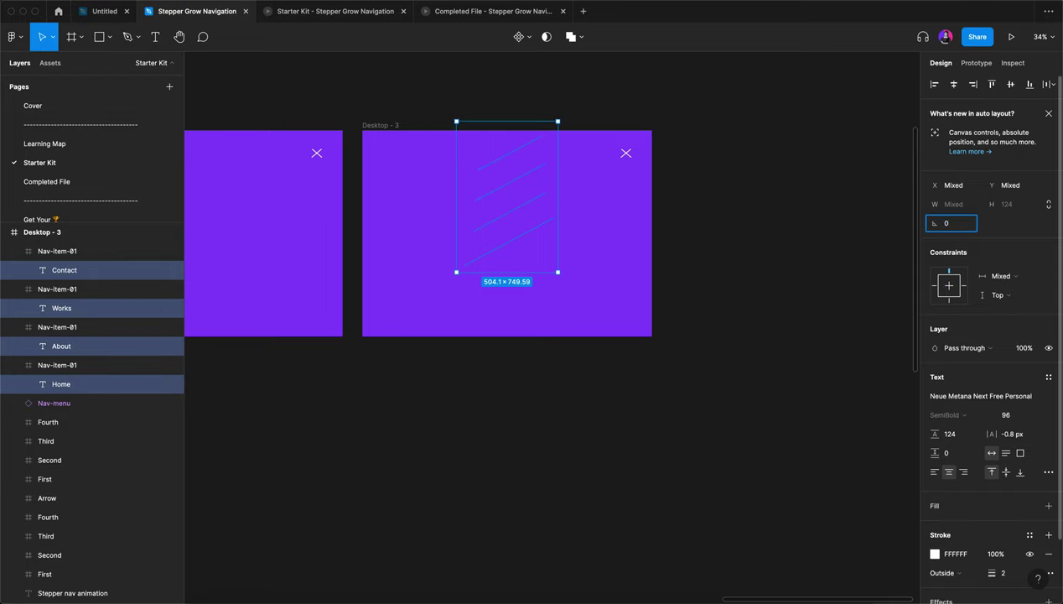
key("Return")
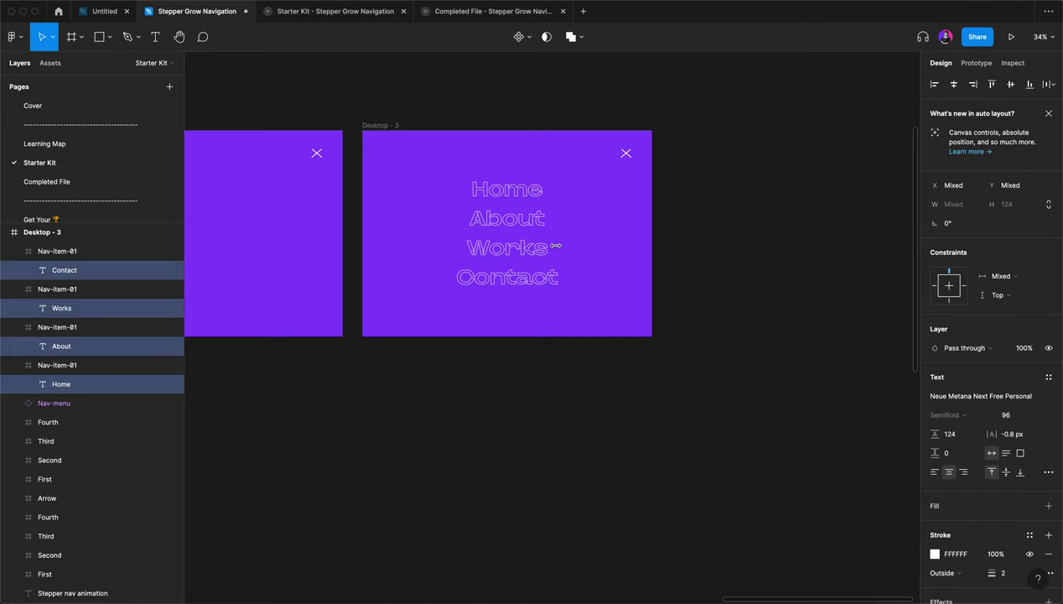
left_click(550, 383)
Step: Duplicate the Desktop - 2 frame and place the copy directly below the original
key("shift+1")
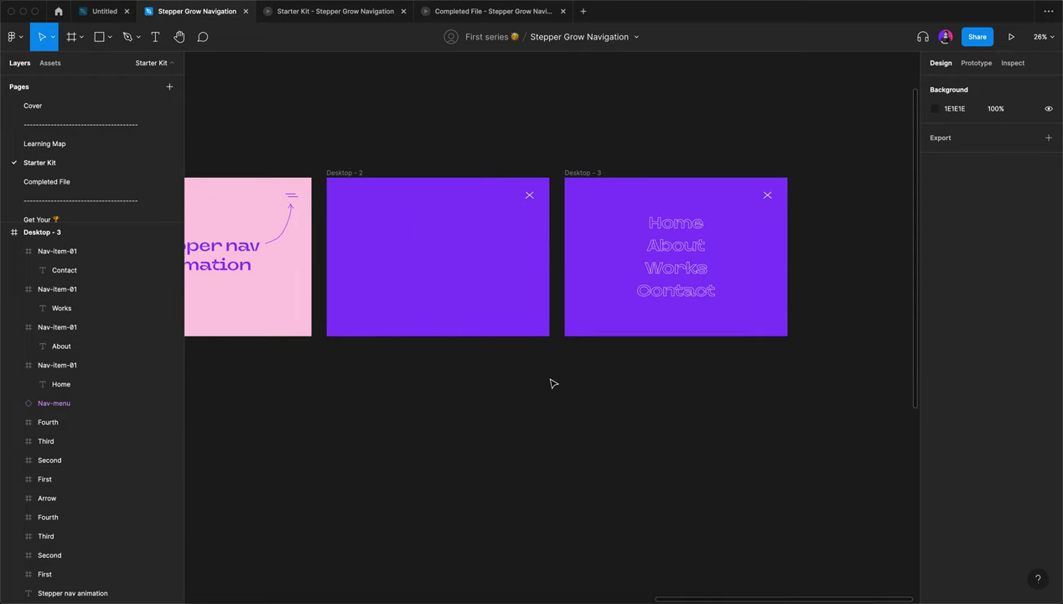
left_click(344, 173)
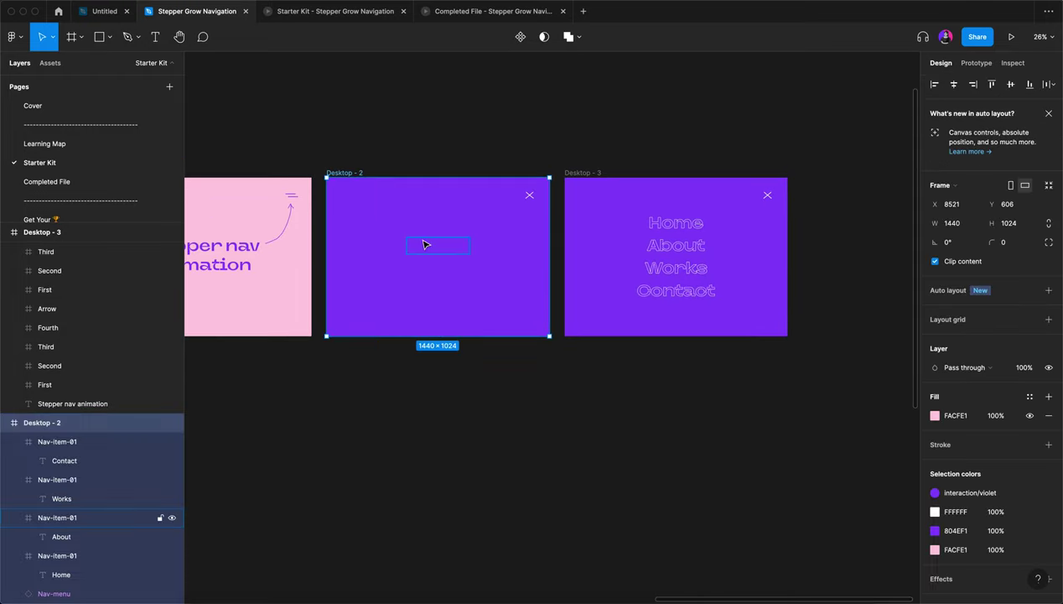
left_click_drag(429, 242, 424, 417)
scroll(423, 419, "down", 3)
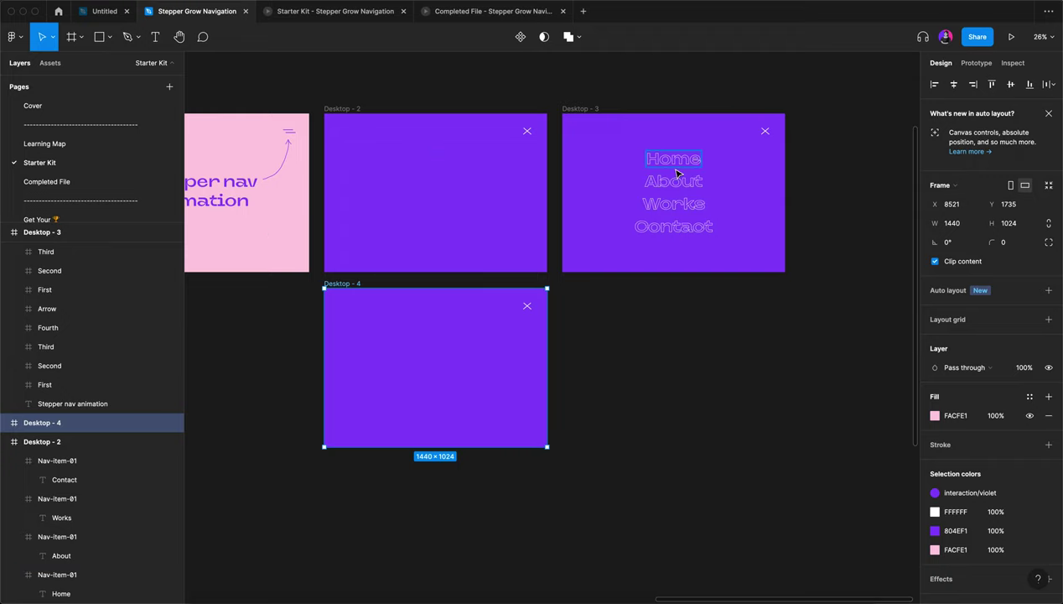
Step: Switch to prototyping and examine the existing interactions of the Nav-menu icon on Desktop - 1
scroll(532, 201, "up", 3)
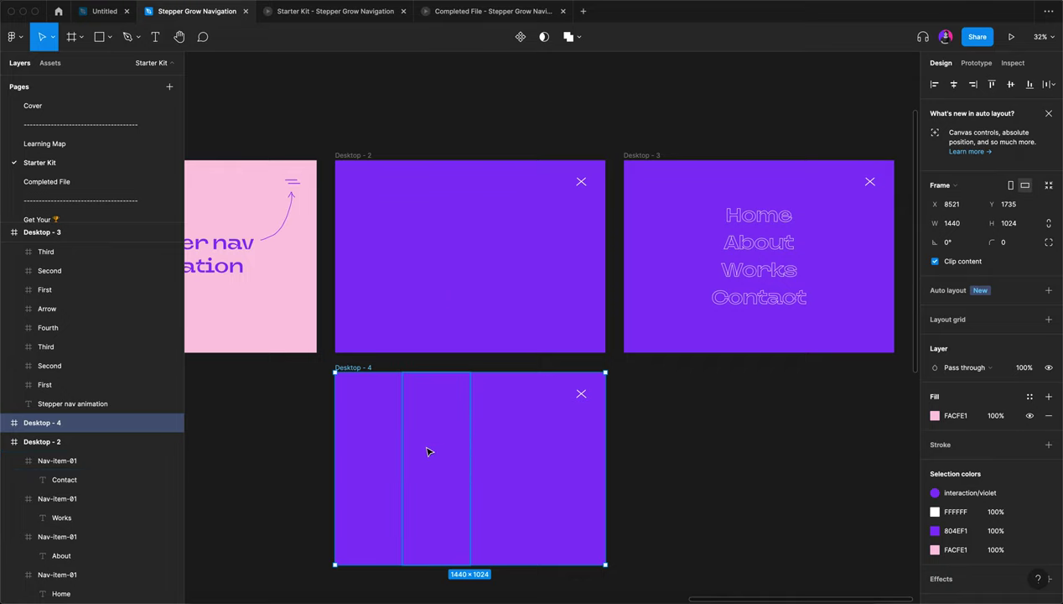
scroll(427, 451, "up", 2)
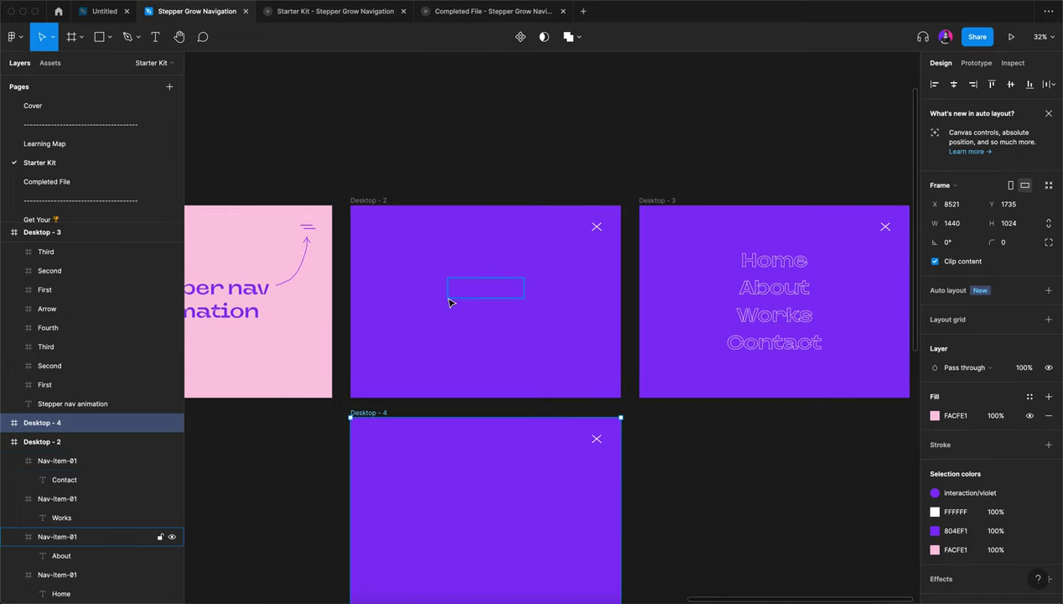
scroll(449, 303, "up", 5)
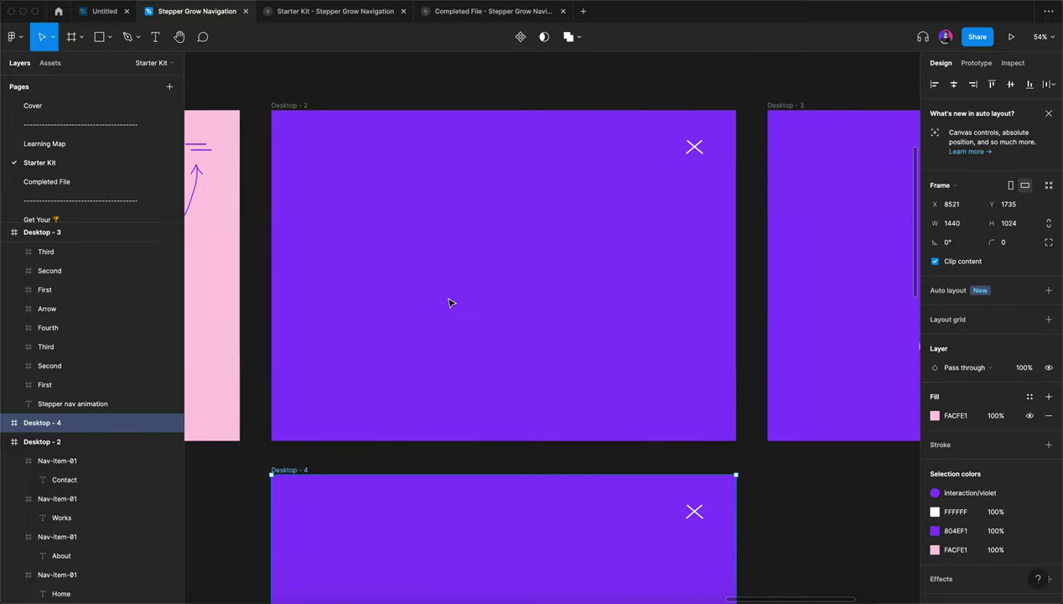
scroll(289, 113, "down", 3)
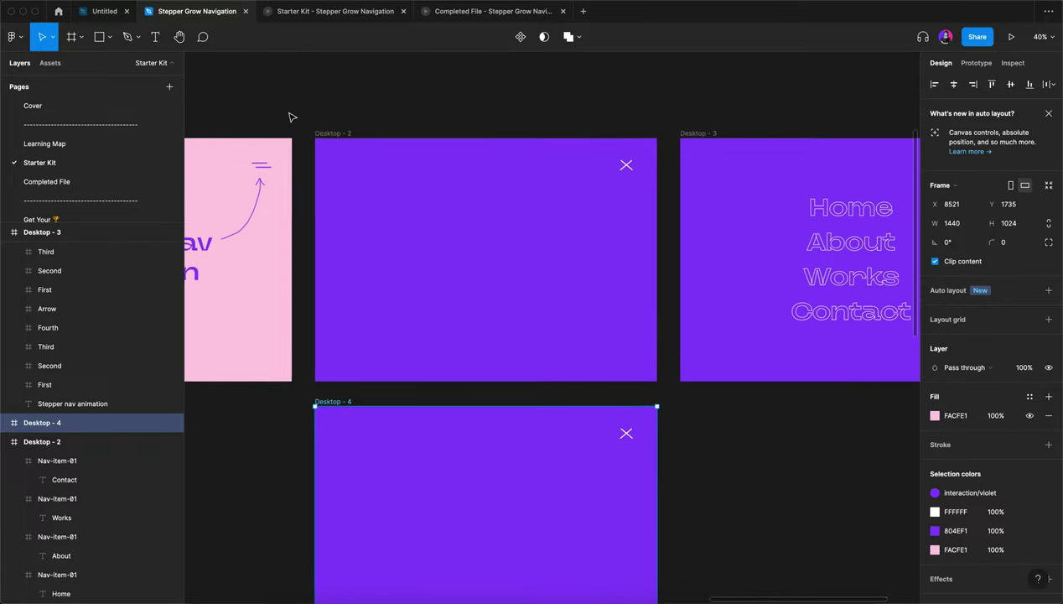
scroll(292, 116, "up", 1)
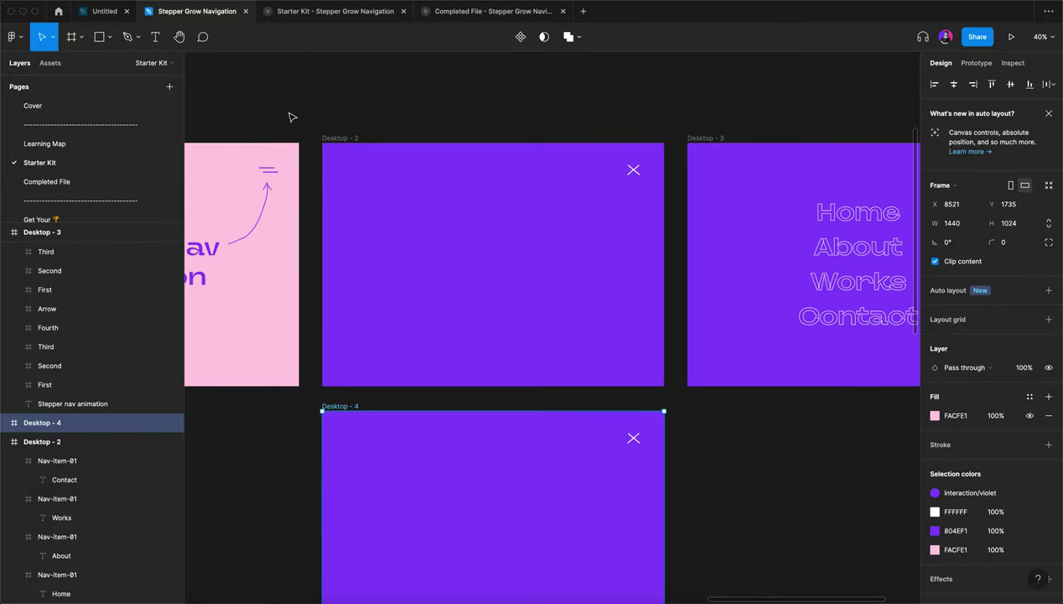
key("shift+e")
scroll(351, 178, "down", 3)
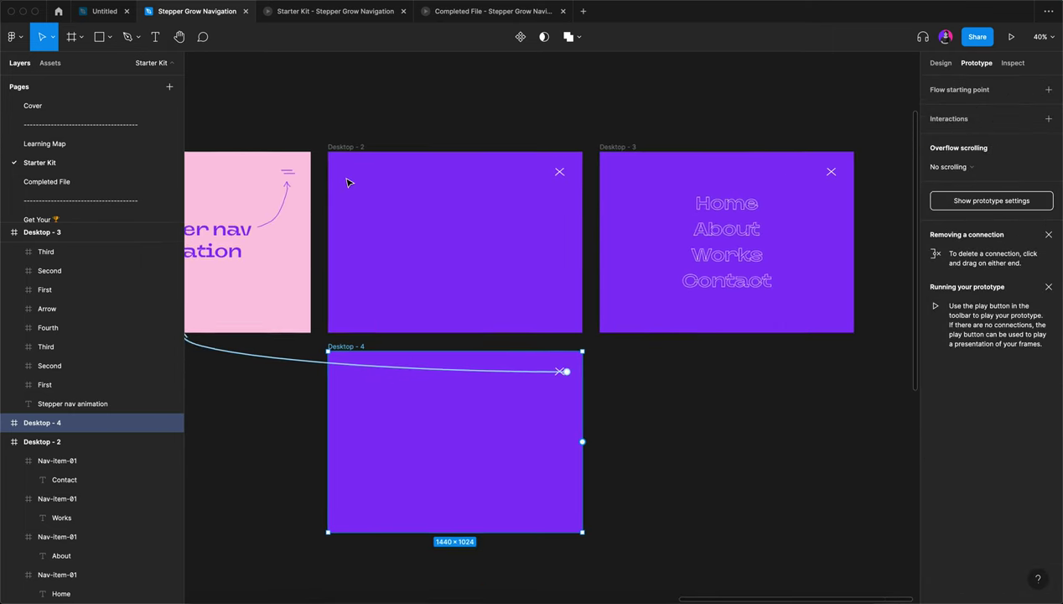
left_click(380, 183)
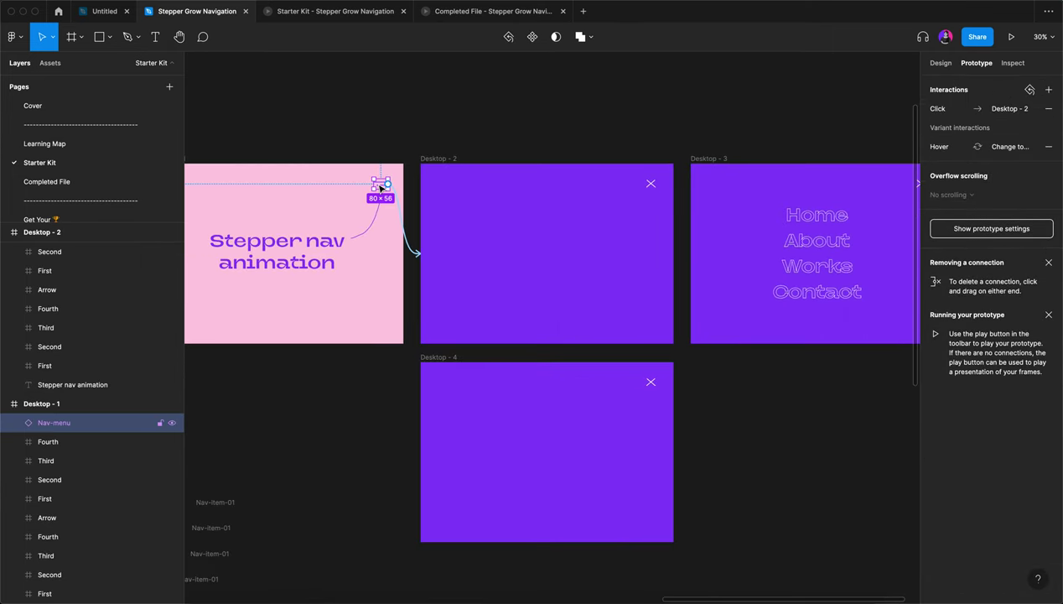
scroll(380, 185, "right", 3)
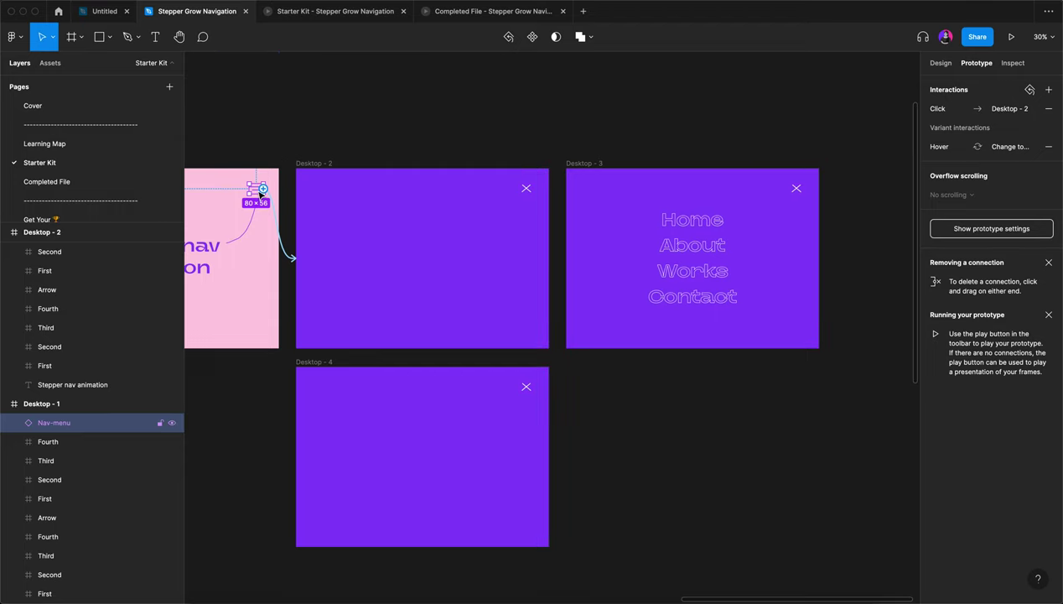
scroll(261, 191, "up", 5)
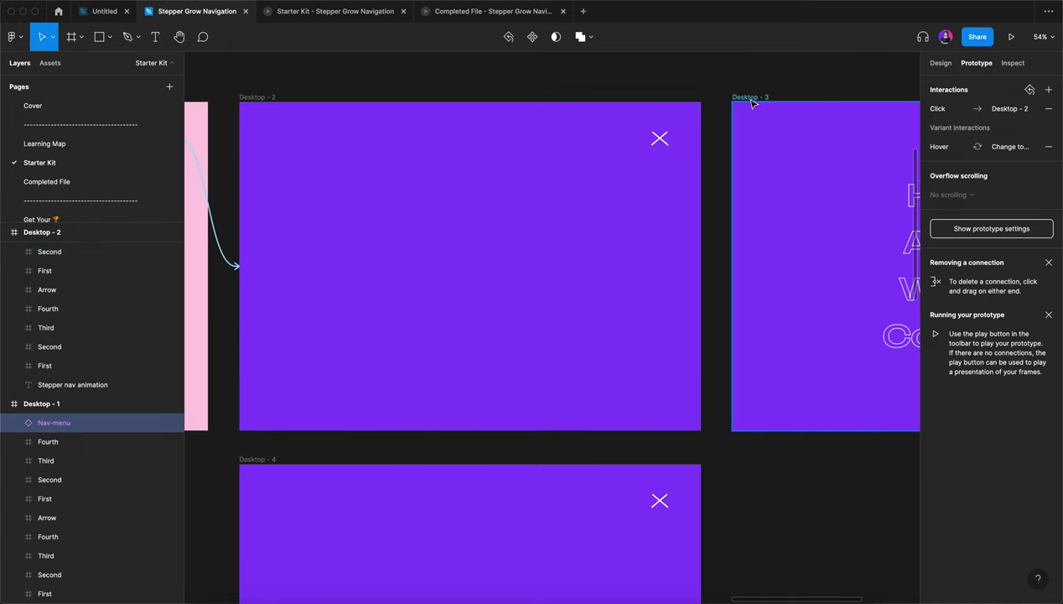
Step: Connect the Desktop - 2 frame to Desktop - 3 with an After delay trigger of 1 ms
left_click(244, 98)
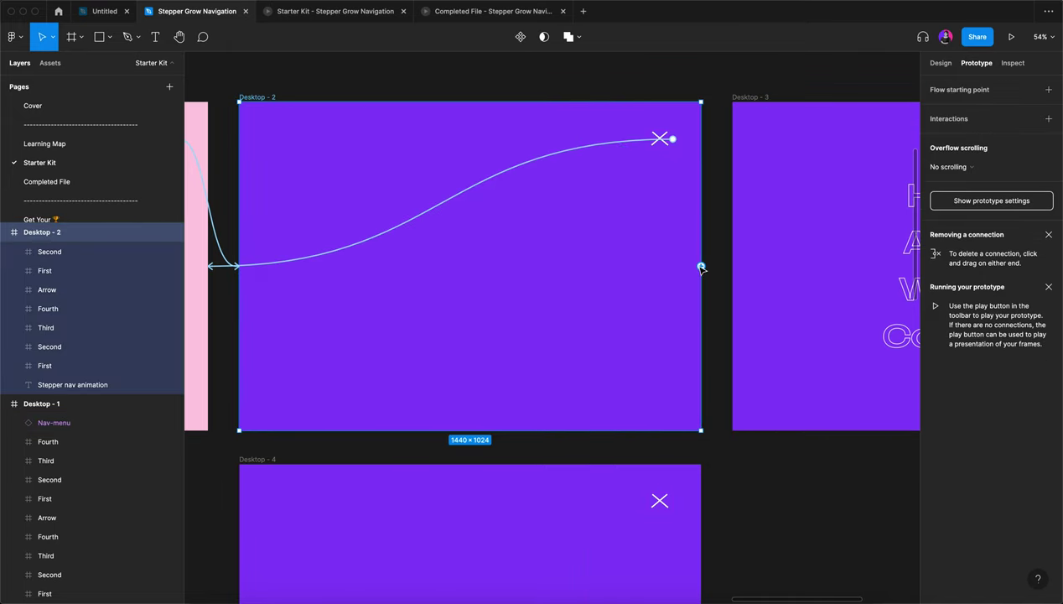
left_click_drag(702, 266, 766, 268)
left_click(837, 174)
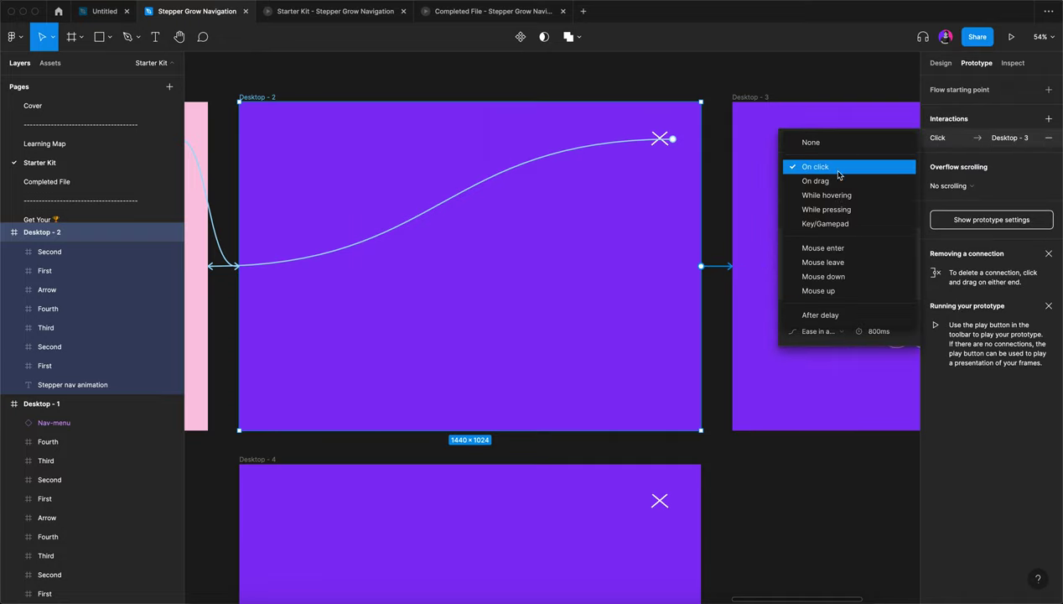
left_click(820, 315)
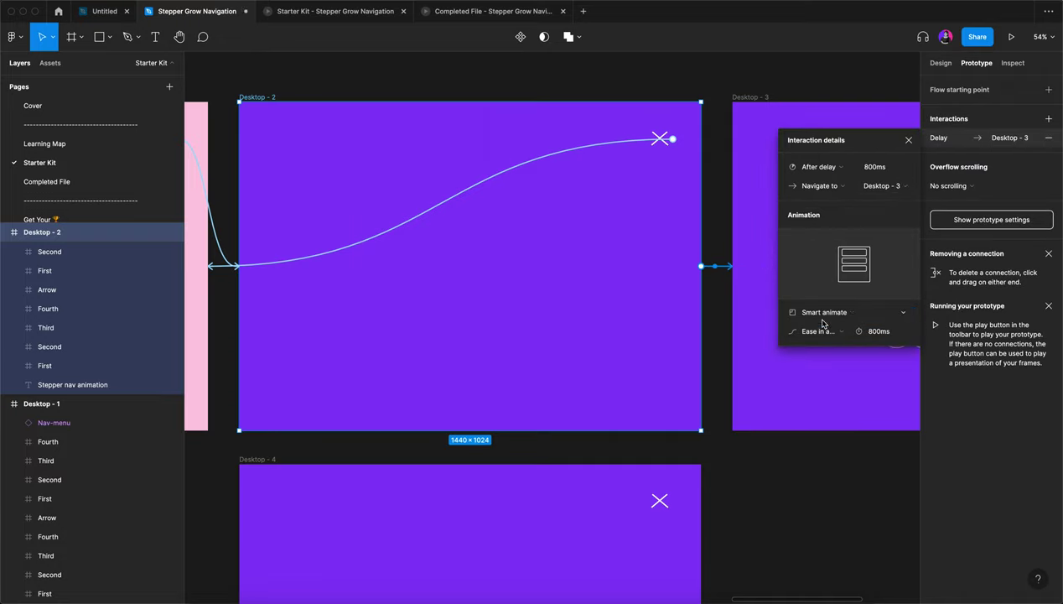
left_click(887, 167)
type("1")
key("Return")
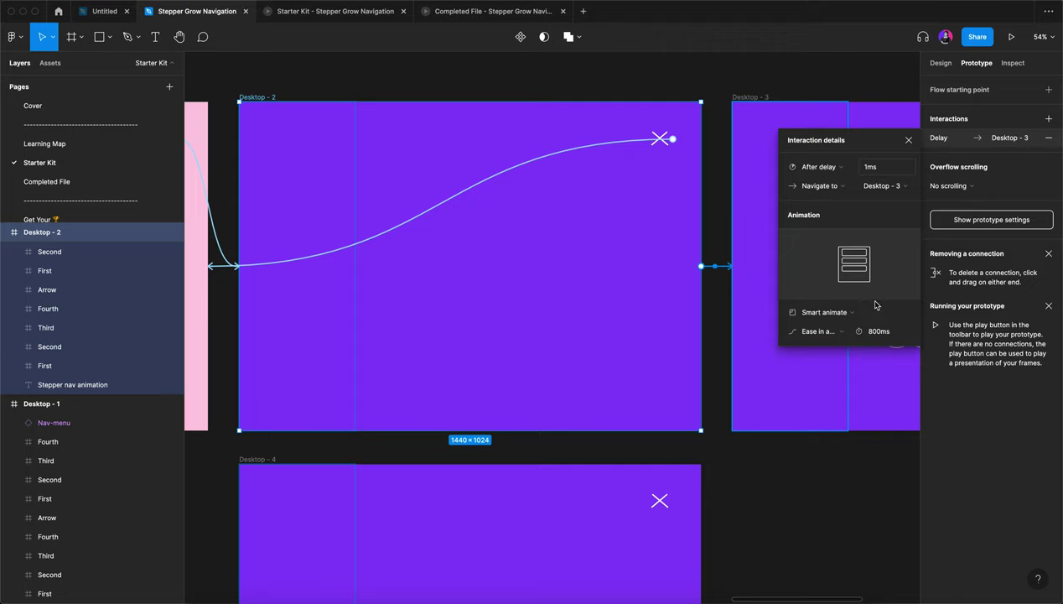
Step: Enter 400 ms as the Smart animate duration of the Desktop - 2 to Desktop - 3 transition and switch its easing to Slow
left_click(877, 332)
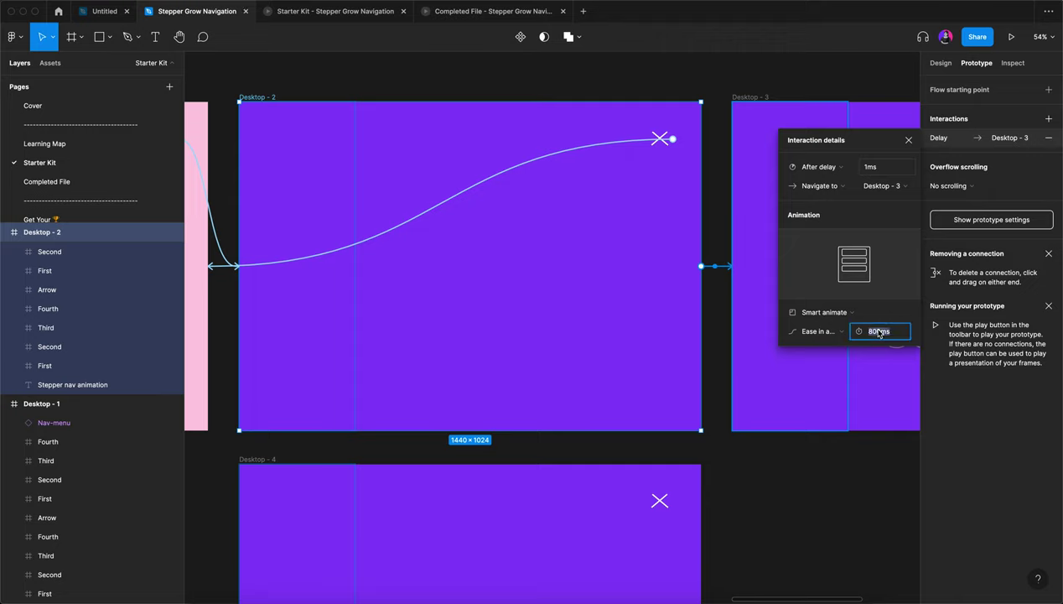
type("400")
key("Return")
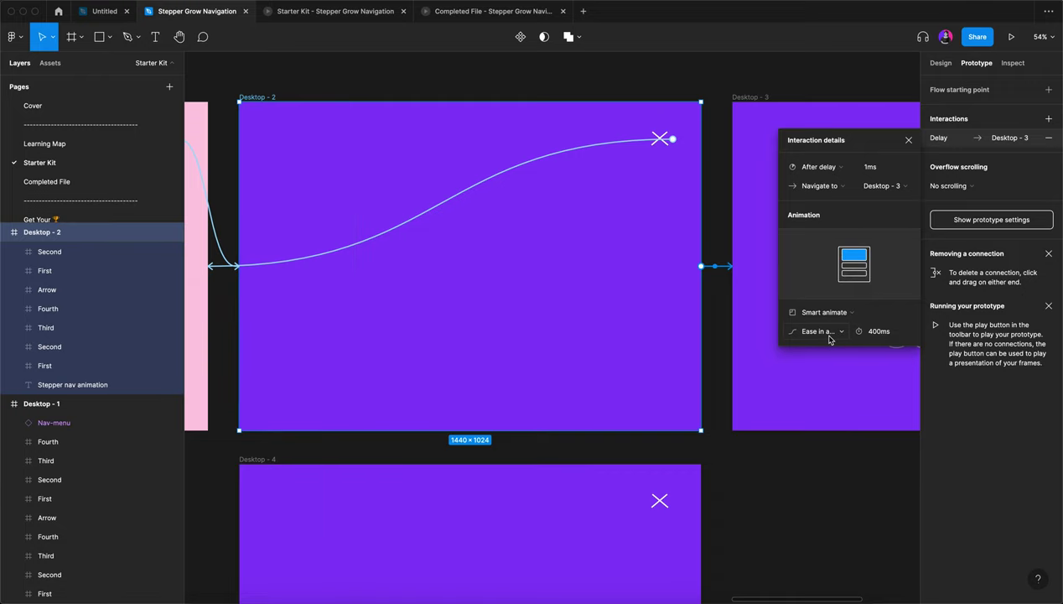
left_click(823, 332)
left_click(810, 454)
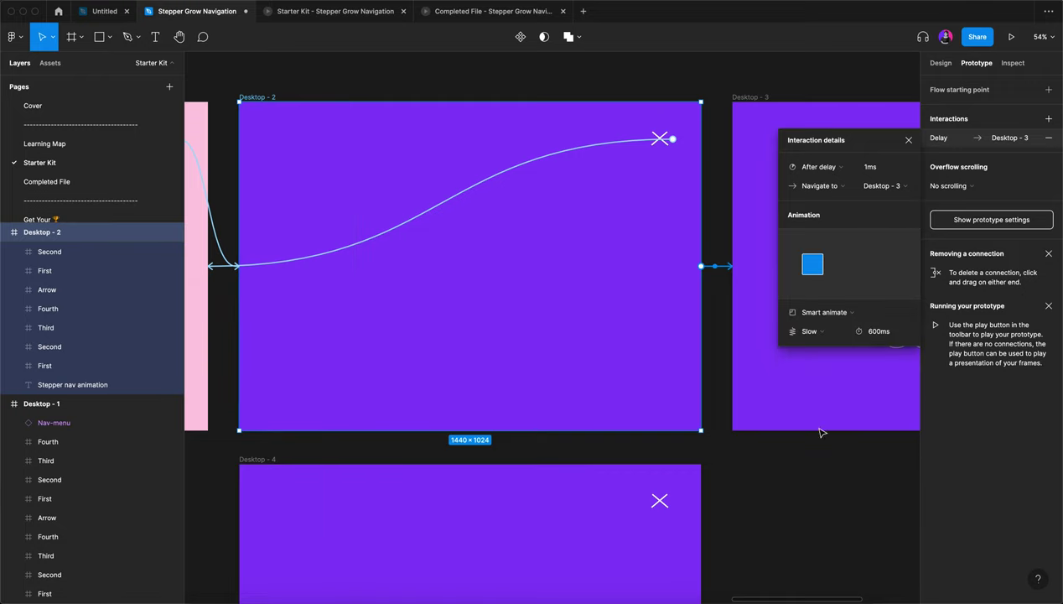
left_click(907, 140)
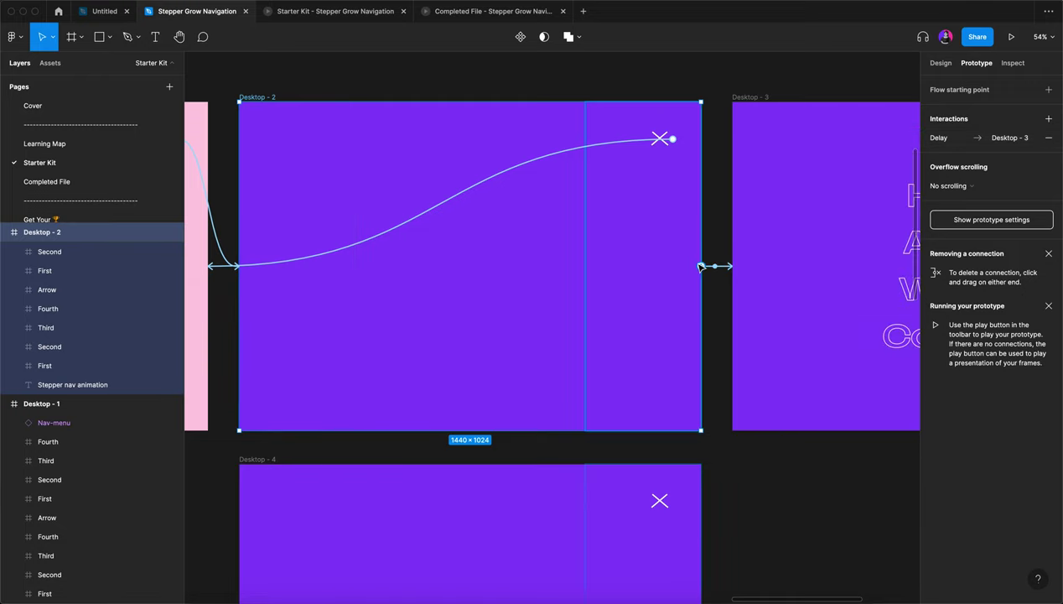
Step: Examine the prototype connections of the Desktop - 2 frame and of the Nav-menu icon on Desktop - 3
scroll(578, 279, "right", 3)
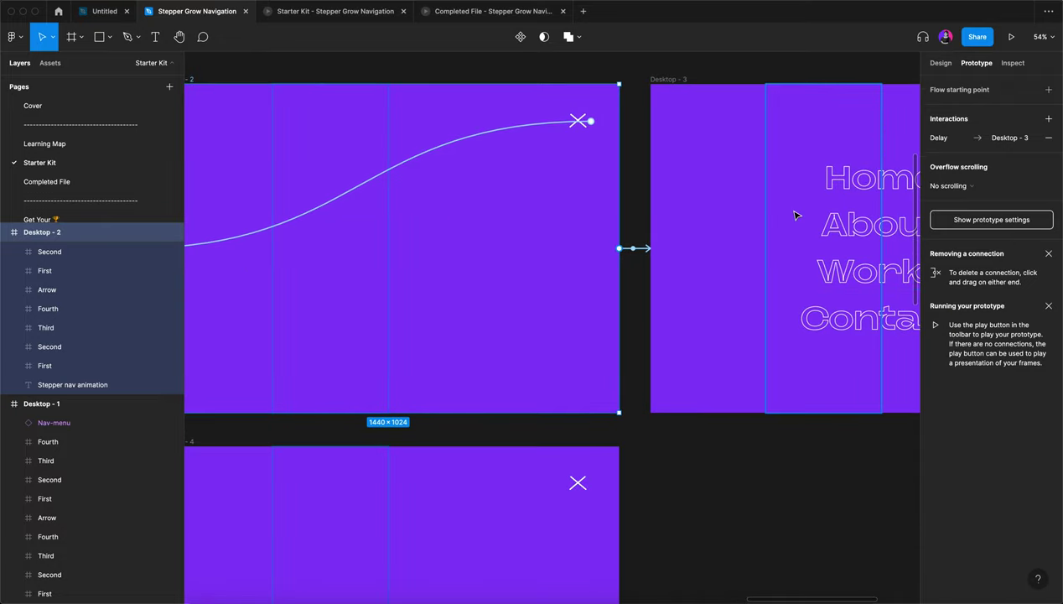
scroll(796, 215, "right", 2)
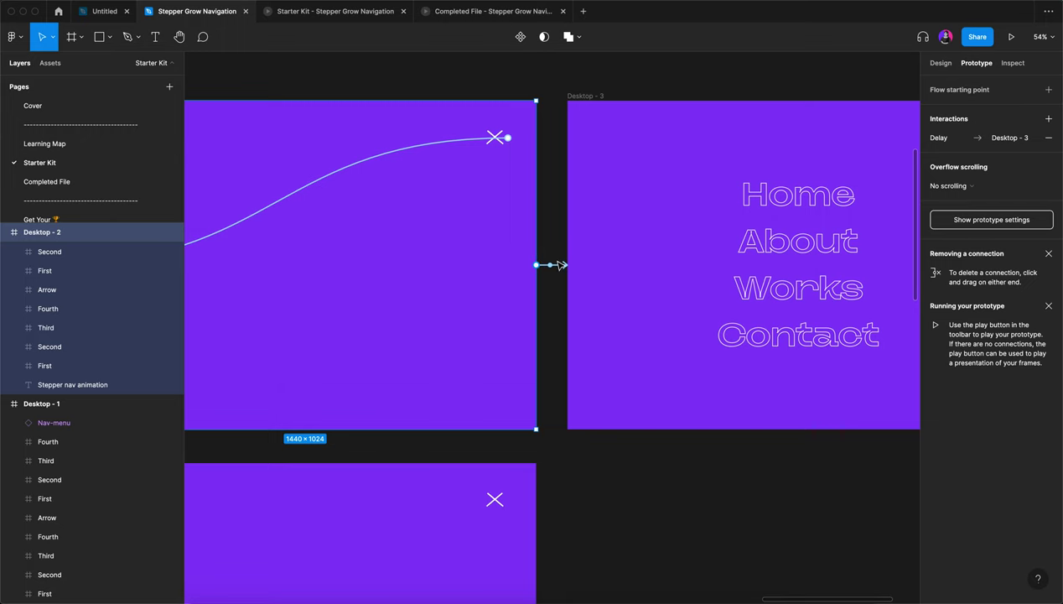
scroll(559, 265, "left", 2)
scroll(559, 265, "down", 5)
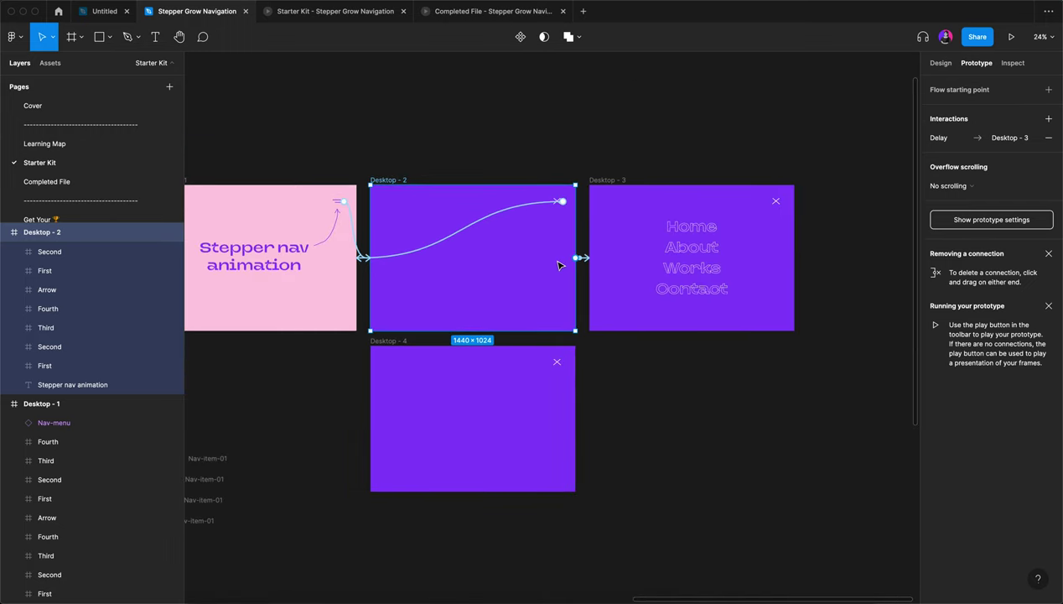
left_click(776, 202)
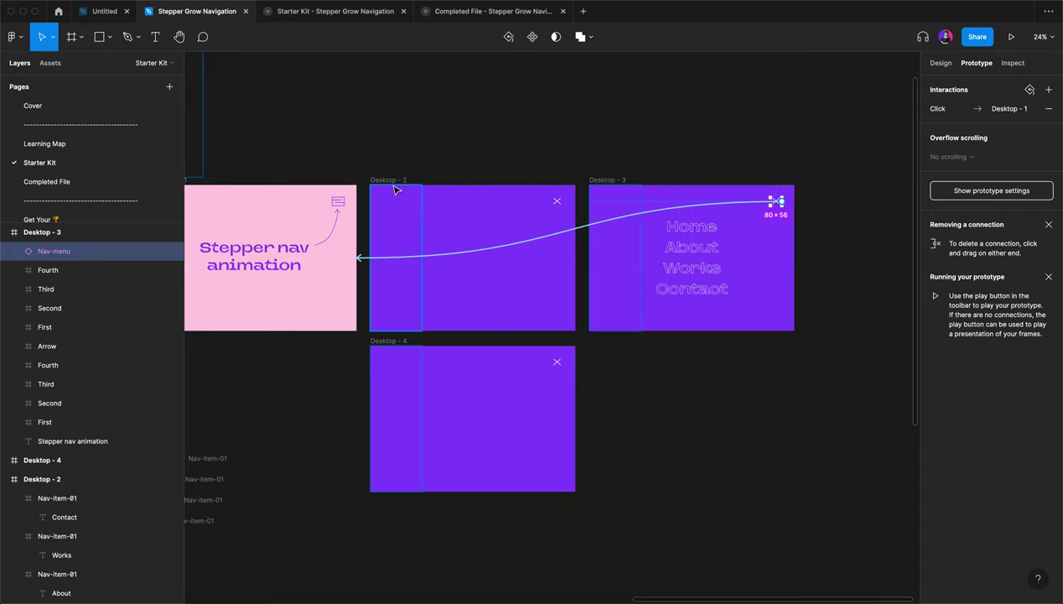
scroll(394, 189, "up", 5)
scroll(394, 189, "right", 2)
scroll(394, 189, "down", 1)
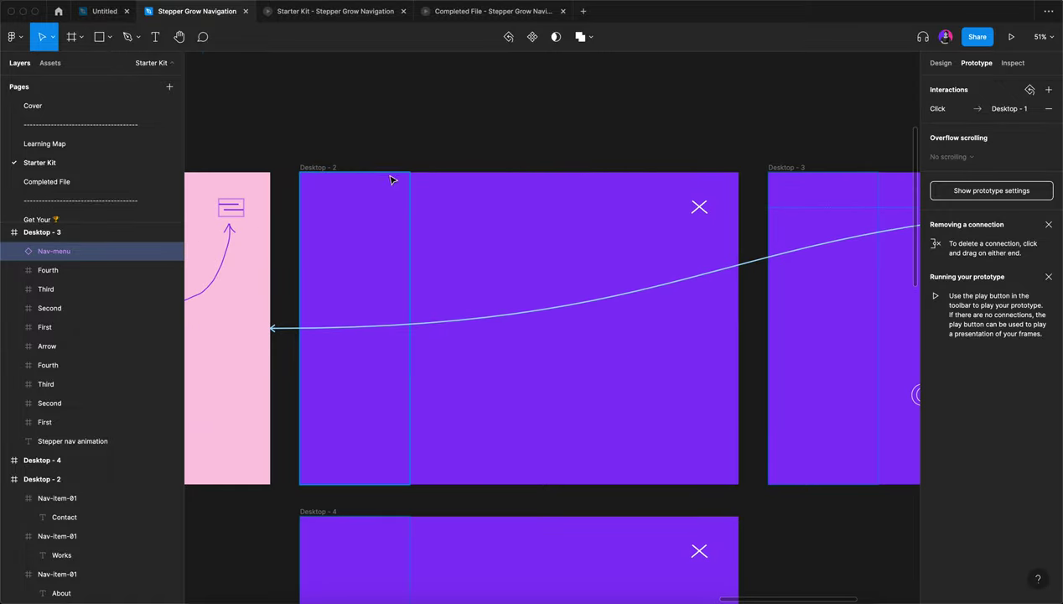
left_click(331, 170)
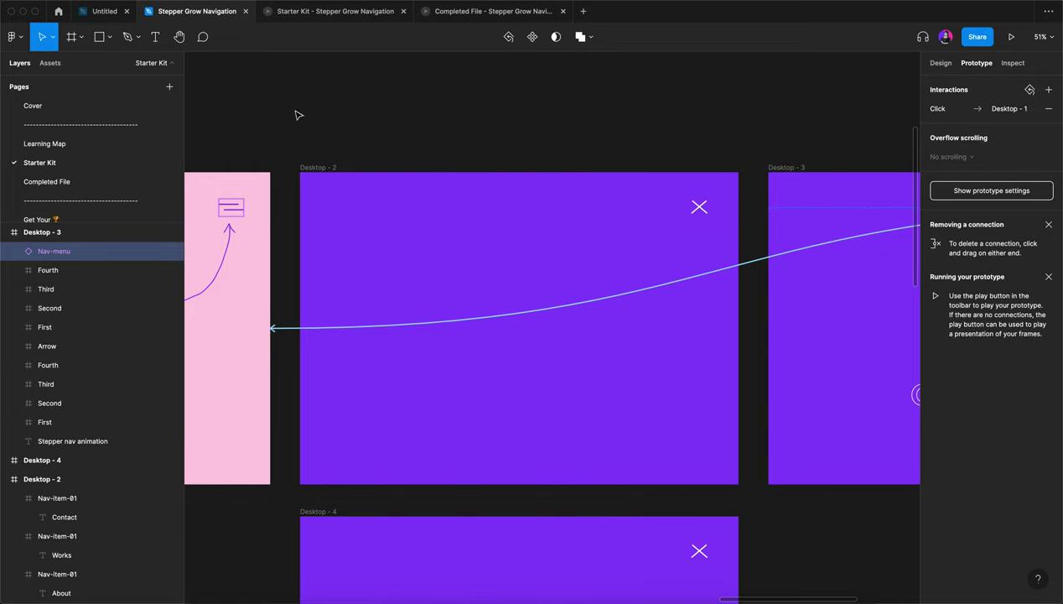
left_click(312, 167)
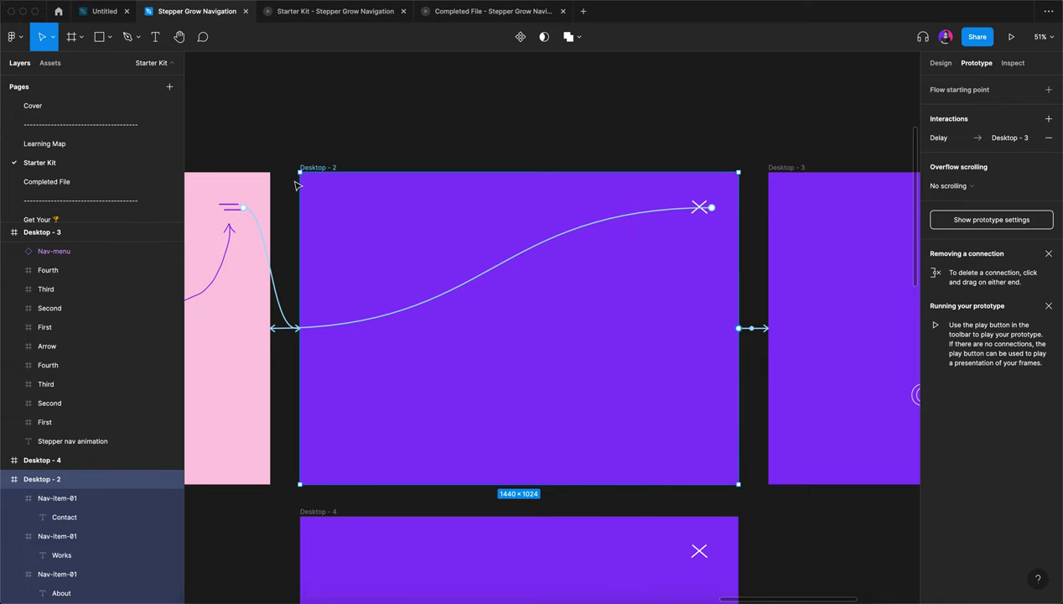
scroll(295, 185, "down", 5)
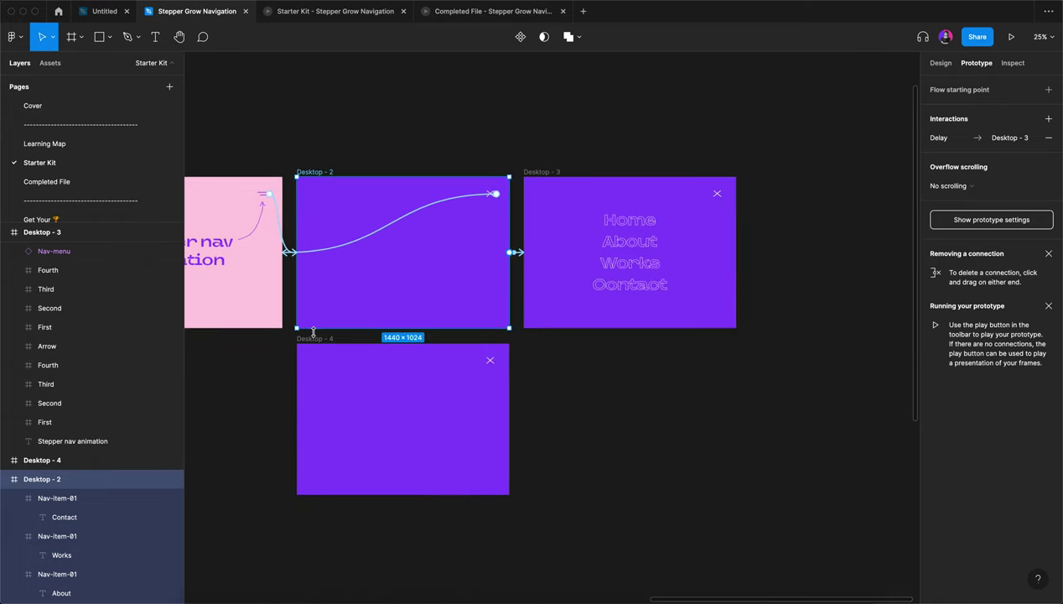
scroll(309, 342, "up", 5)
scroll(310, 344, "down", 5)
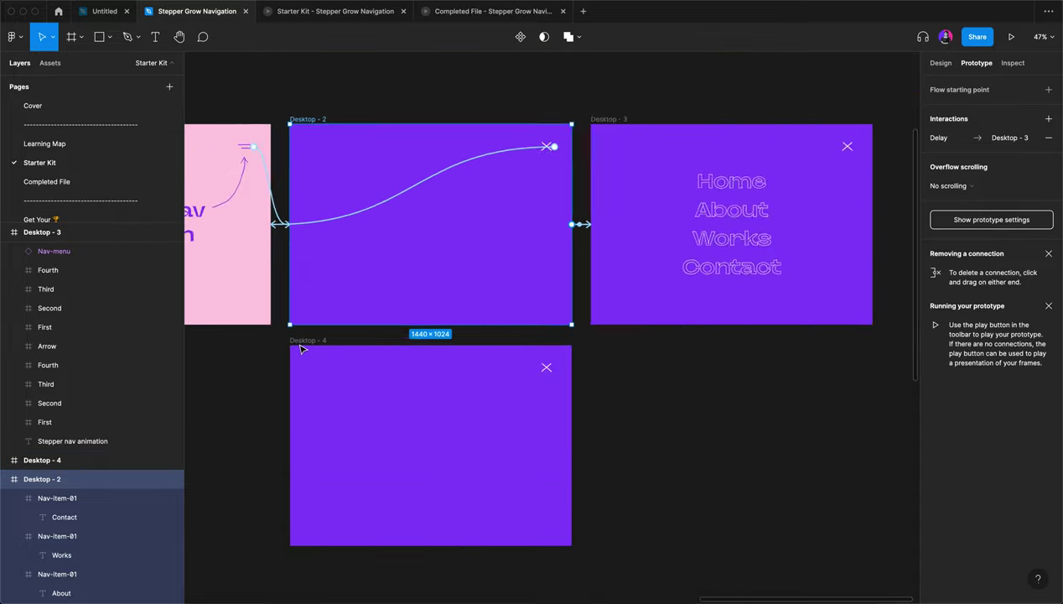
Step: Redirect the Desktop - 3 Nav-menu icon's connection from Desktop - 1 to Desktop - 4
left_click(620, 241)
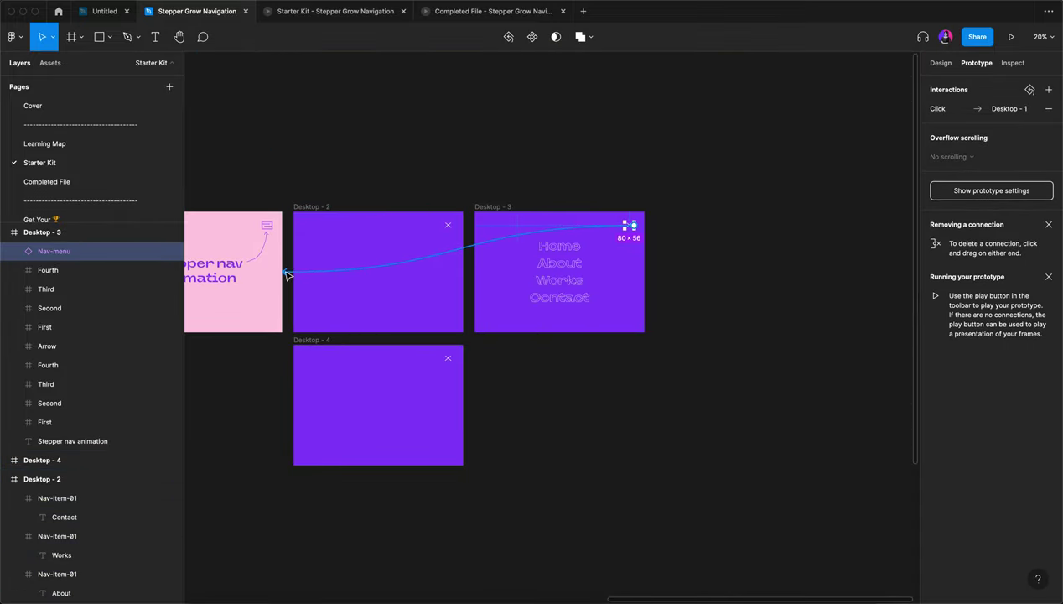
left_click_drag(285, 272, 369, 372)
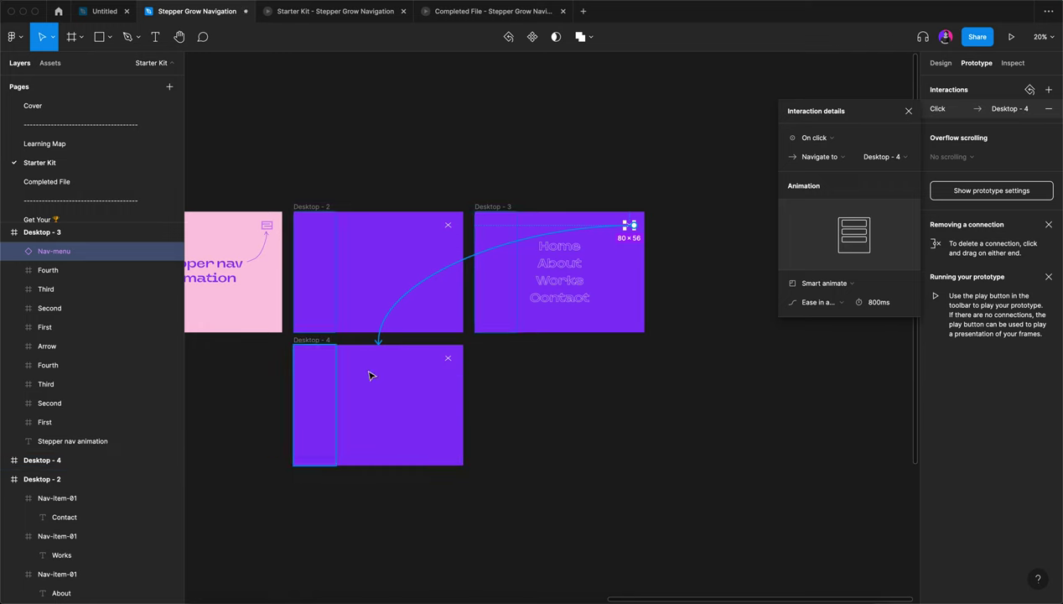
left_click(553, 417)
scroll(553, 415, "left", 3)
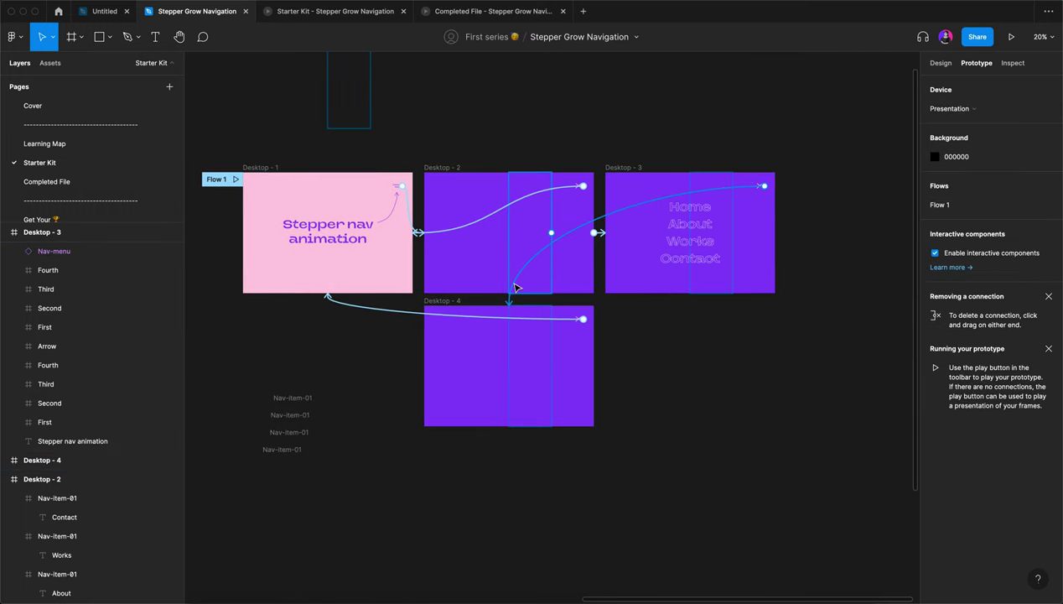
Step: Set the Smart animate transition from the Desktop - 3 Nav-menu icon to Desktop - 4 to Slow easing with a 600 ms duration
left_click(513, 287)
scroll(514, 288, "up", 3)
scroll(515, 287, "up", 3)
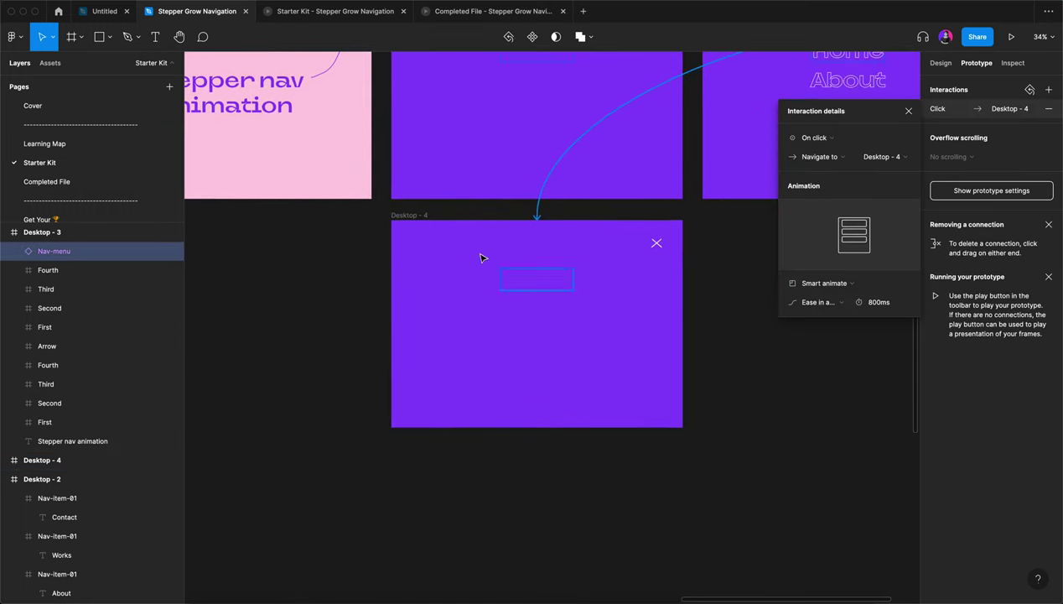
left_click(882, 305)
type("400")
key("Return")
left_click(825, 306)
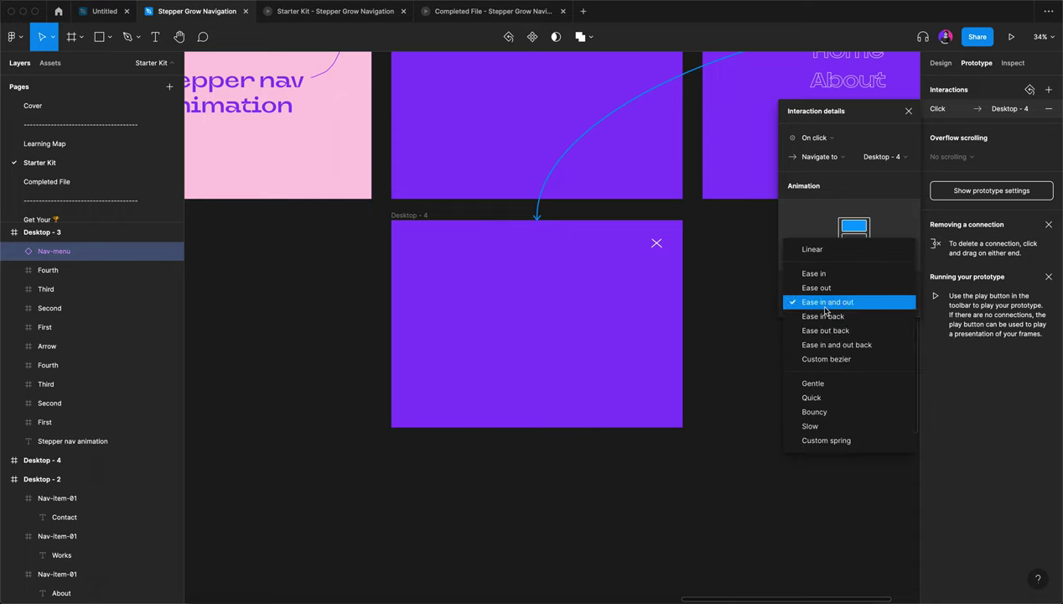
left_click(819, 428)
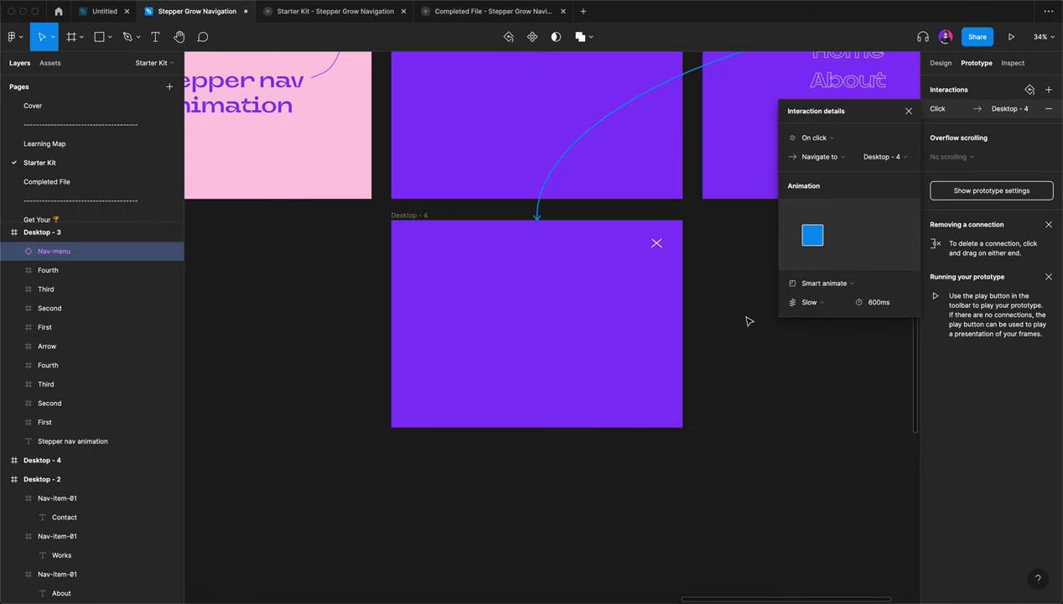
Step: Connect the Desktop - 4 frame to Desktop - 1 with an After delay trigger of 1 ms
left_click(420, 216)
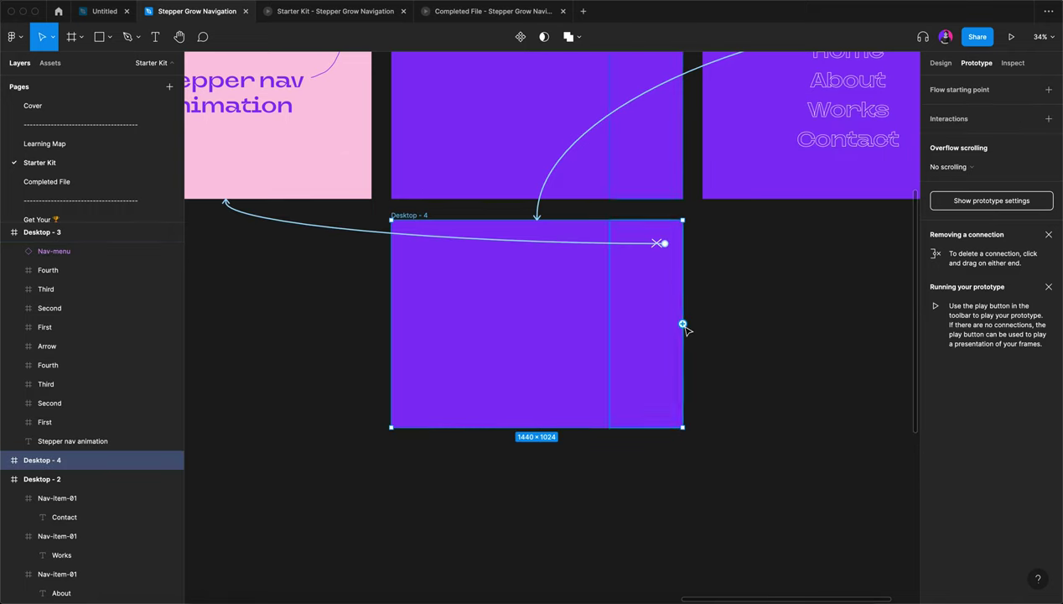
left_click_drag(683, 323, 218, 192)
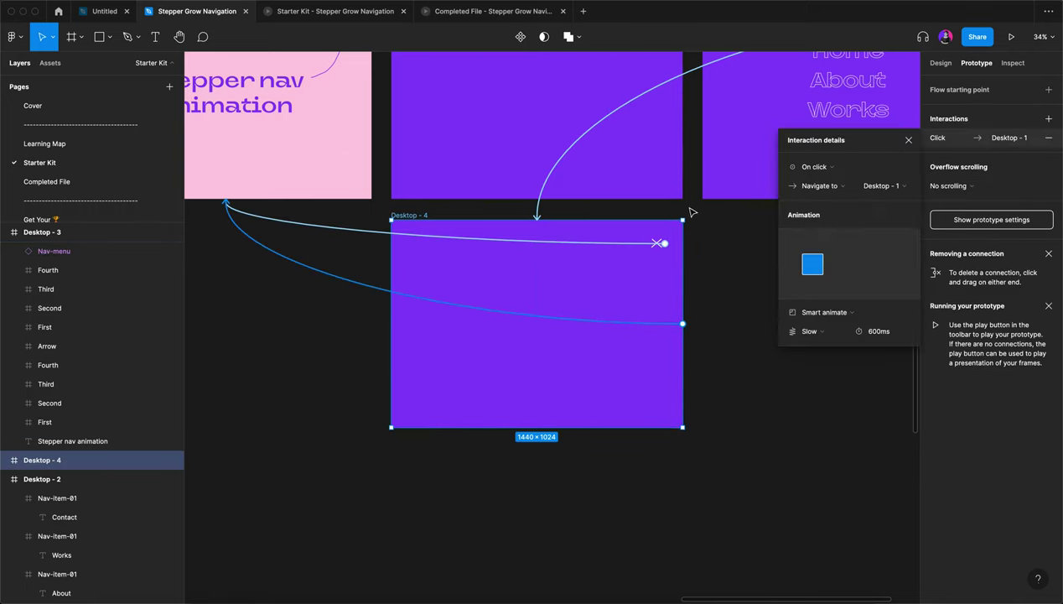
left_click(824, 166)
left_click(821, 314)
left_click(869, 165)
type("1ms")
key("Return")
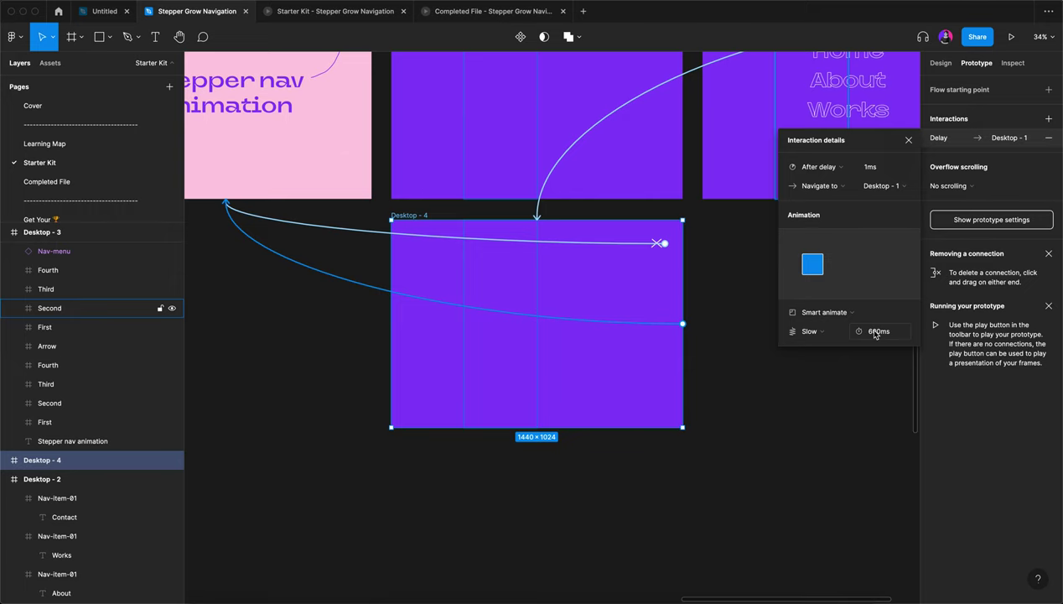
left_click(765, 383)
Step: Preview Flow 1 and test the stepper animation by repeatedly opening and closing the menu with the Nav-menu icon
key("shift+1")
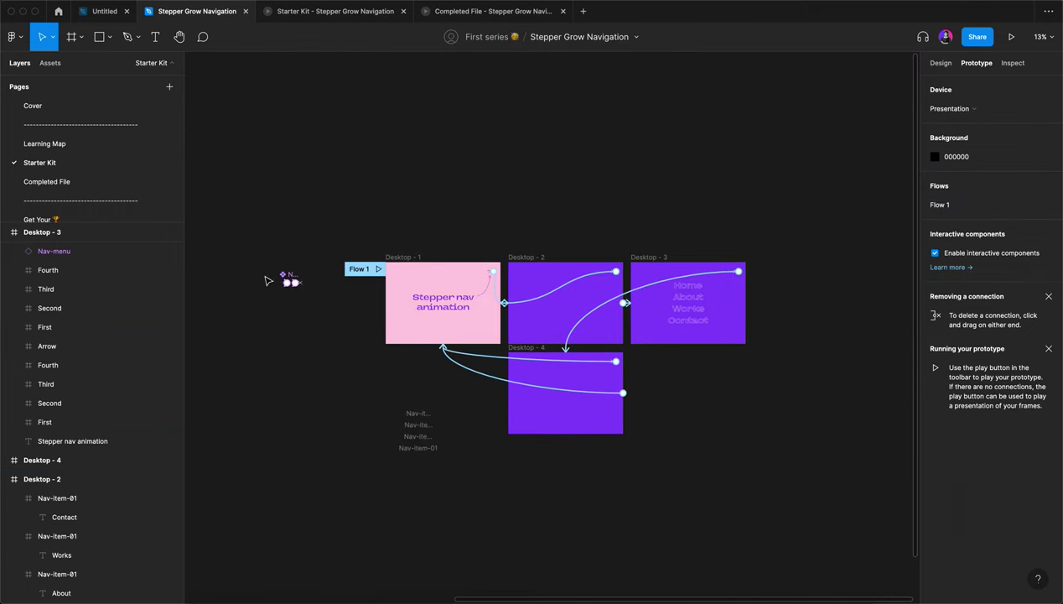
left_click(379, 269)
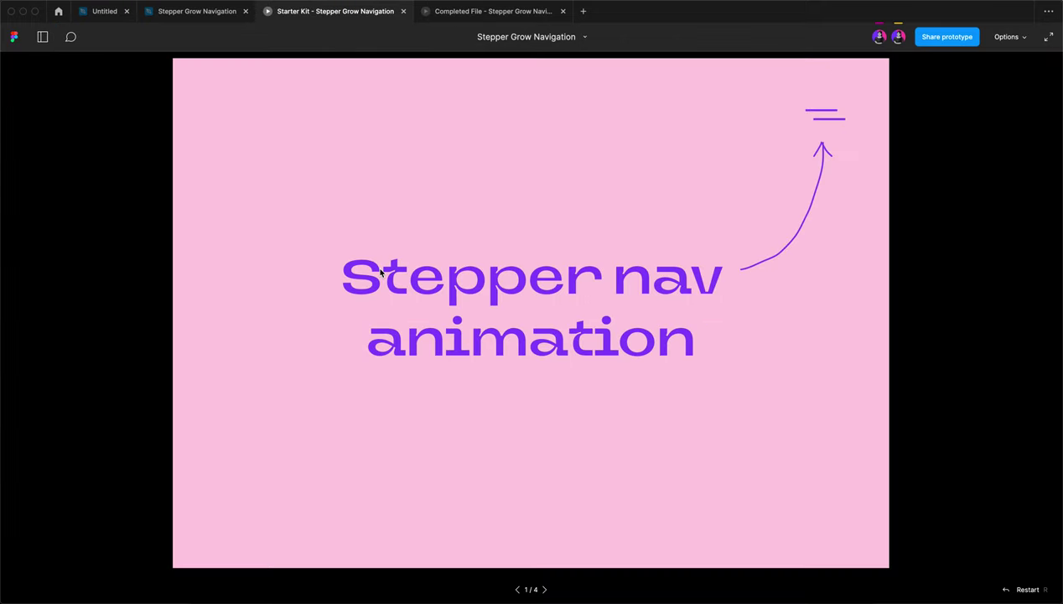
key("shift+0")
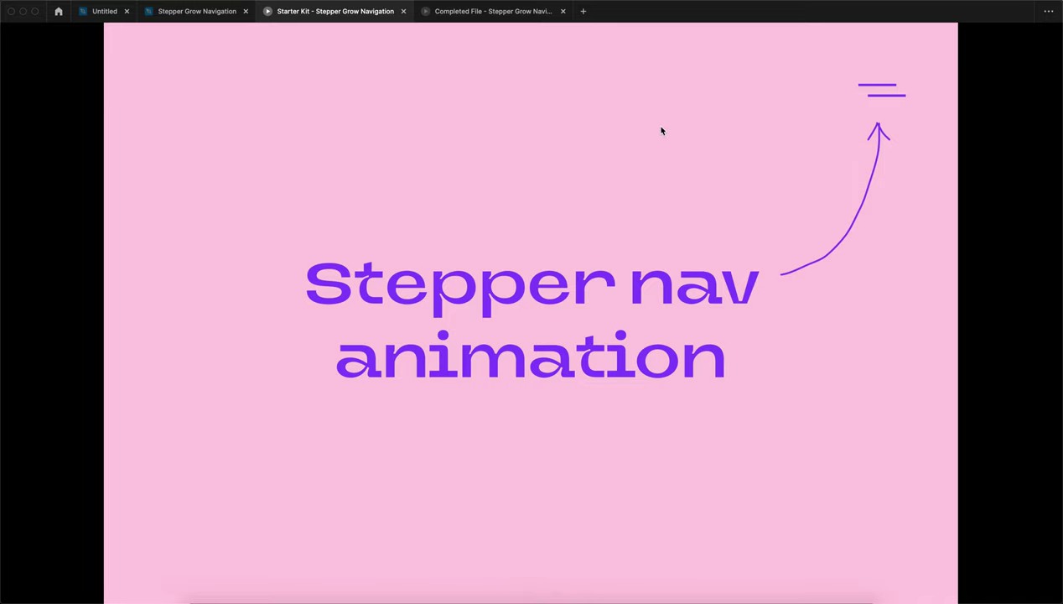
left_click(881, 100)
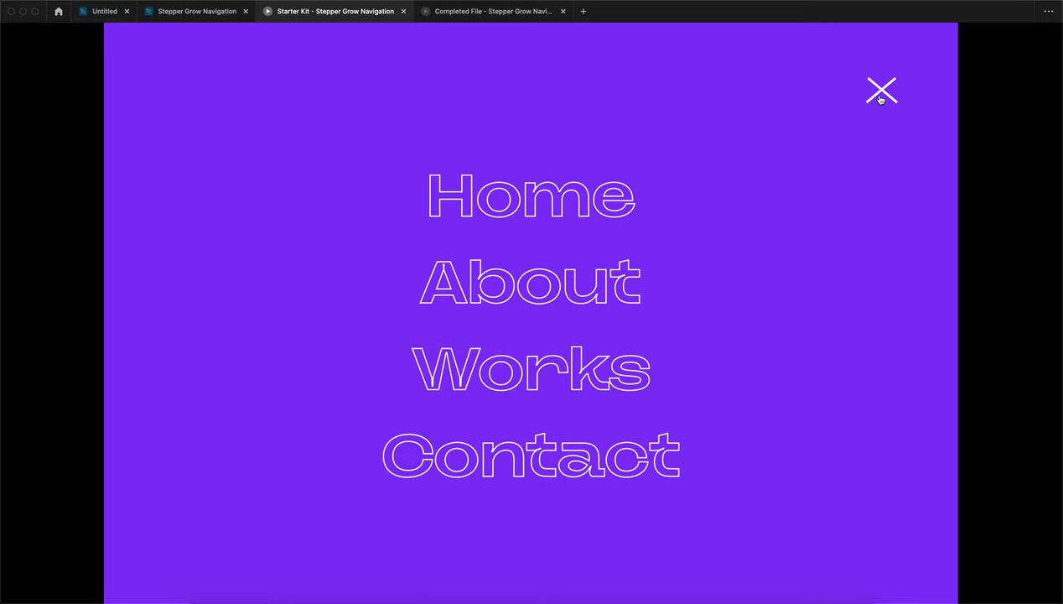
left_click(880, 100)
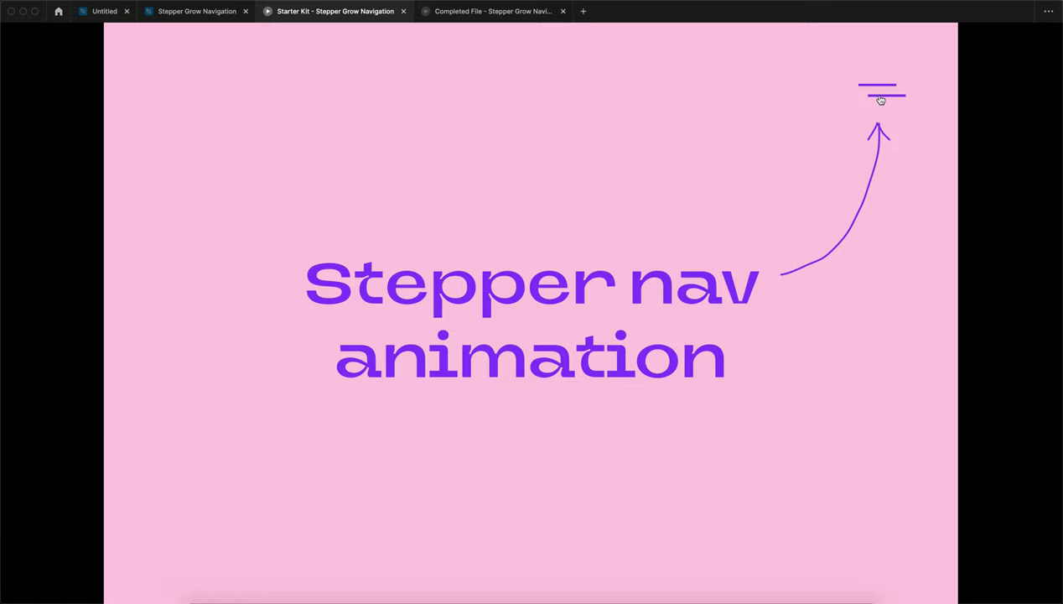
left_click(880, 100)
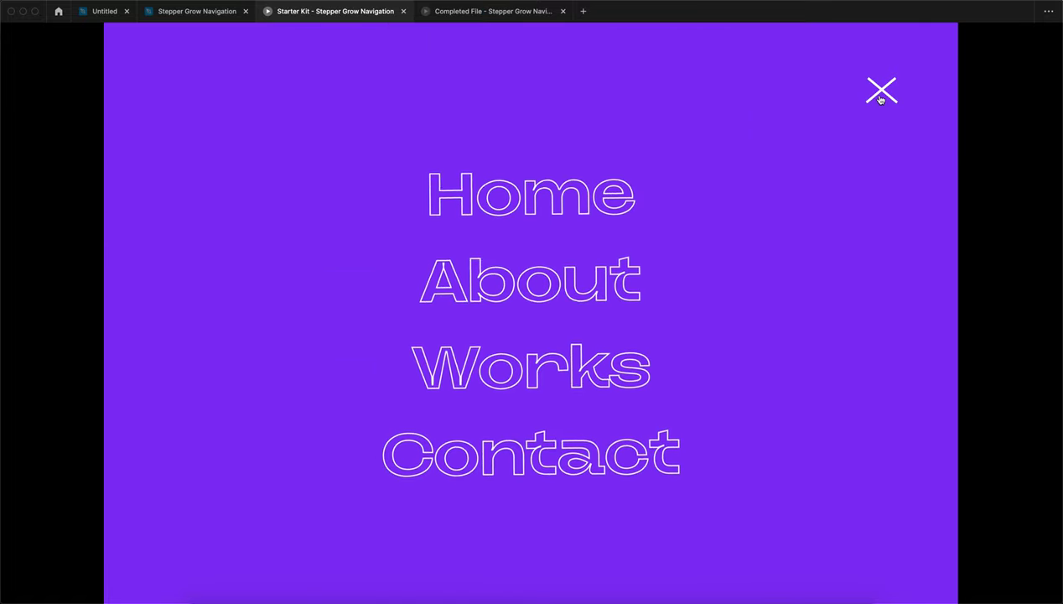
left_click(880, 100)
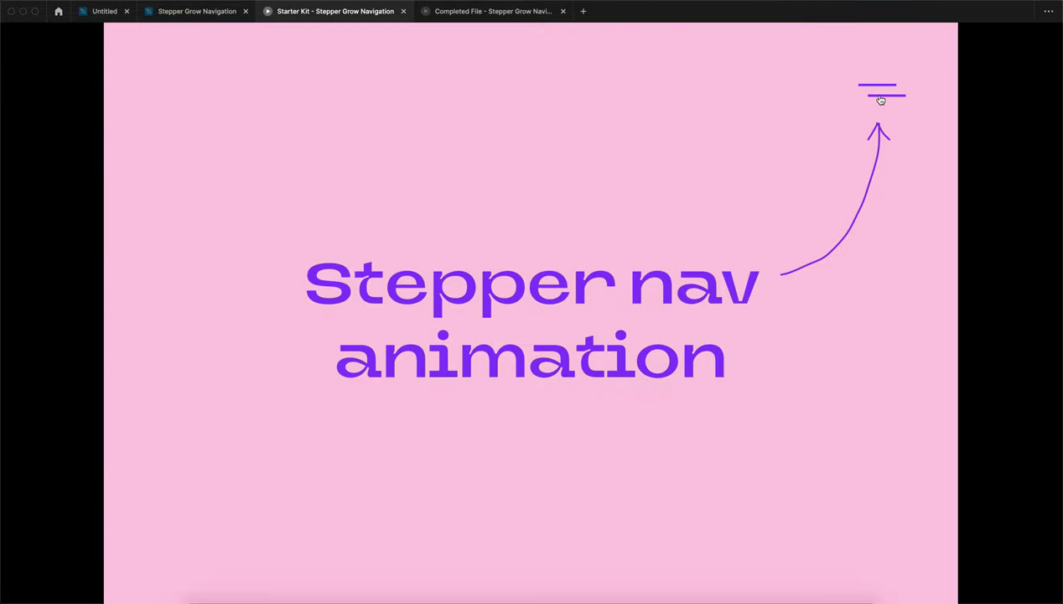
left_click(880, 100)
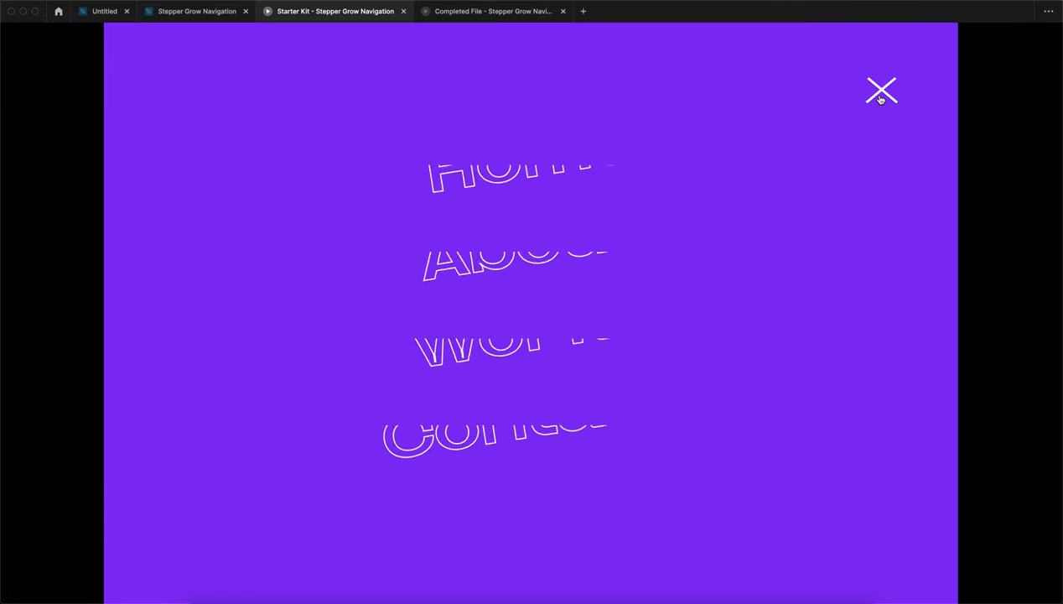
left_click(880, 100)
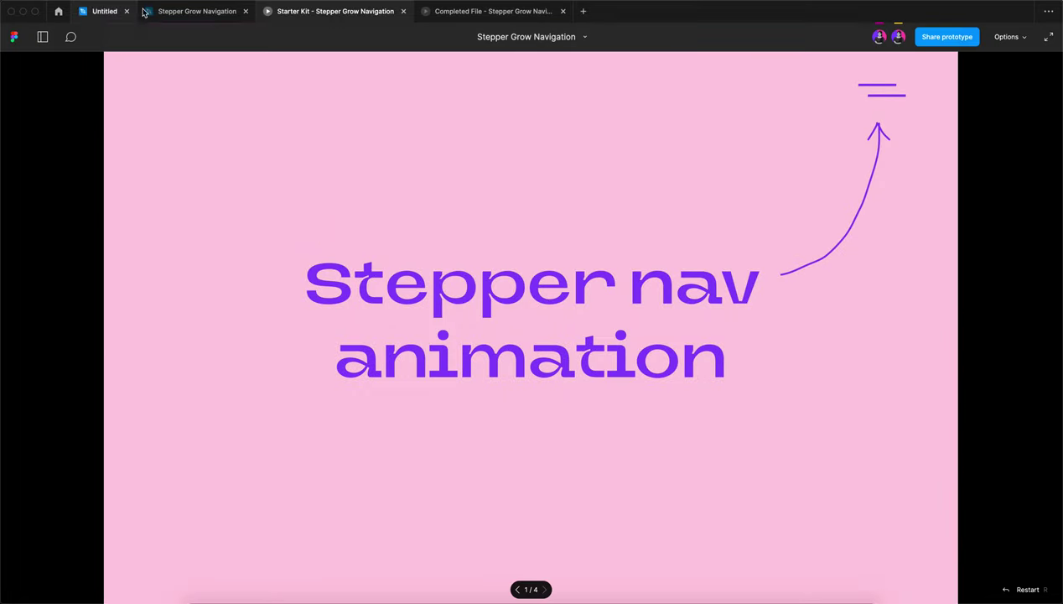
Step: Back in the design file, set the Smart animate duration of the Desktop - 4 to Desktop - 1 transition to 400 ms
left_click(181, 17)
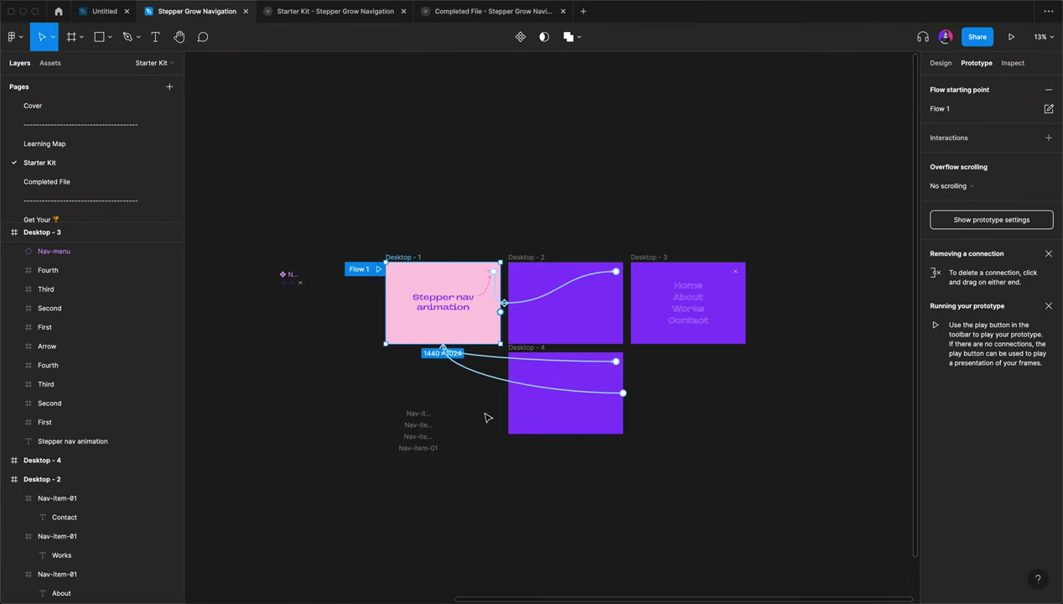
scroll(493, 382, "up", 5)
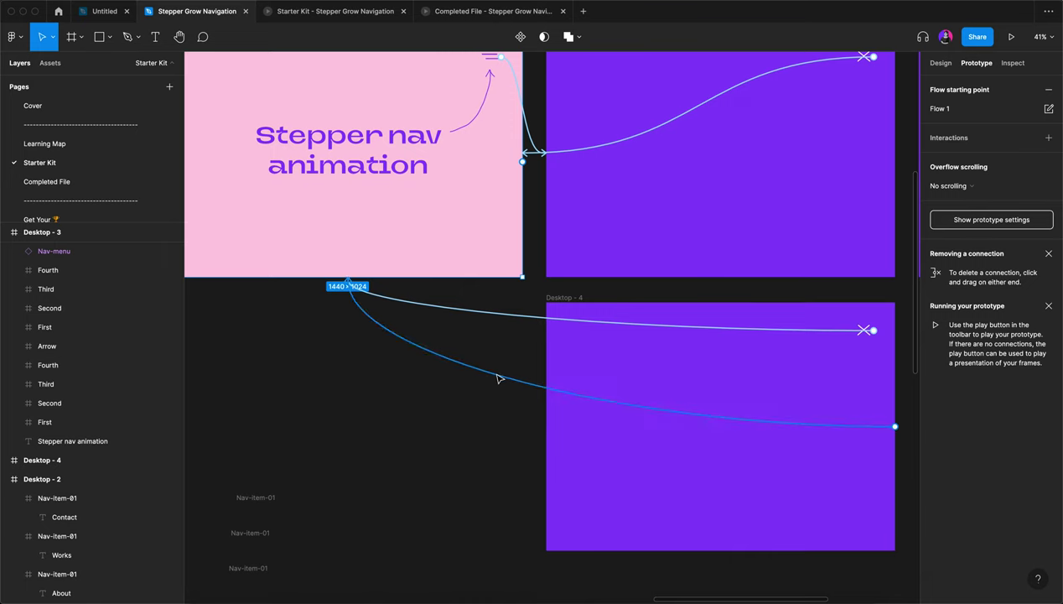
scroll(497, 378, "right", 3)
left_click(497, 378)
scroll(497, 378, "right", 1)
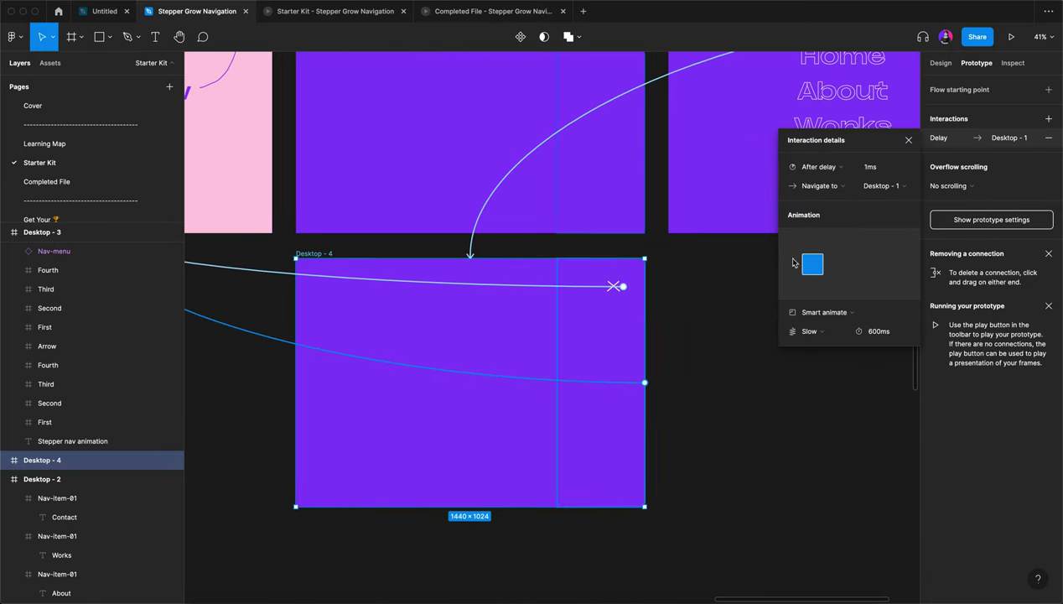
left_click(892, 334)
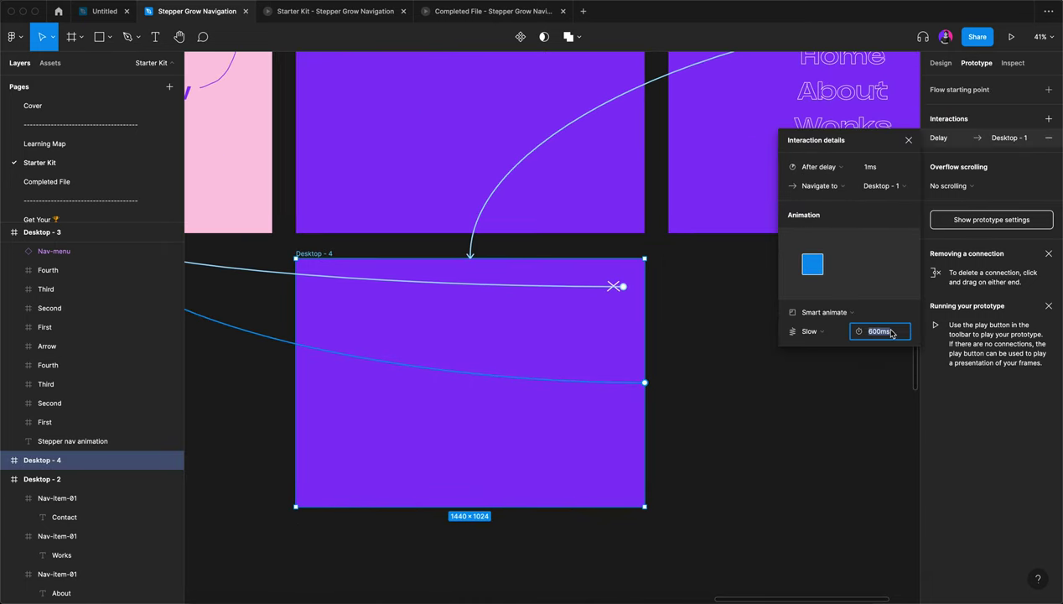
type("400")
key("Return")
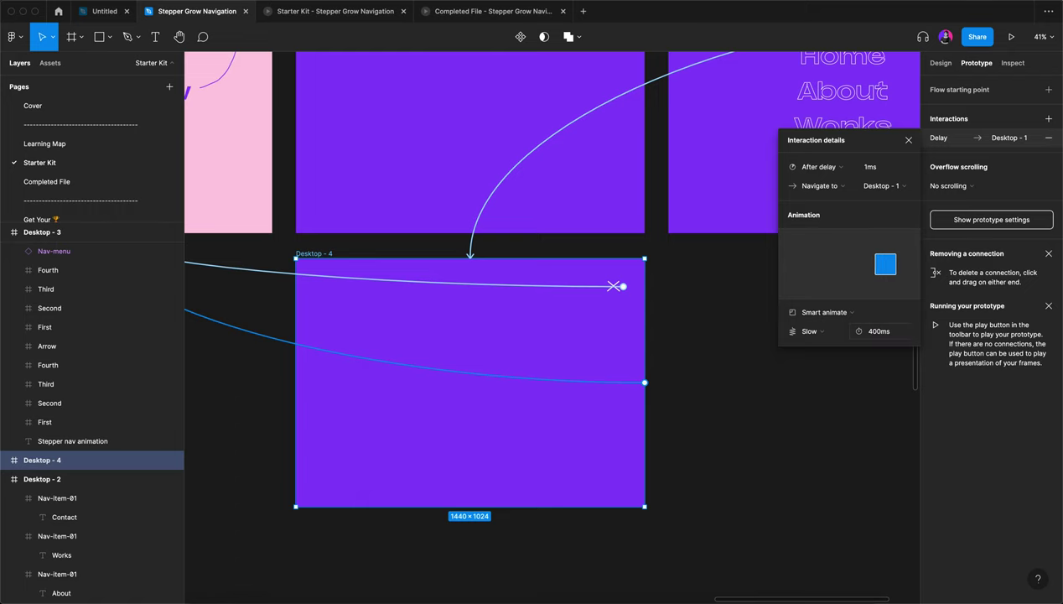
Step: Test opening and closing the menu in the running prototype again, then return to the design file and dismiss the interaction details
left_click(311, 16)
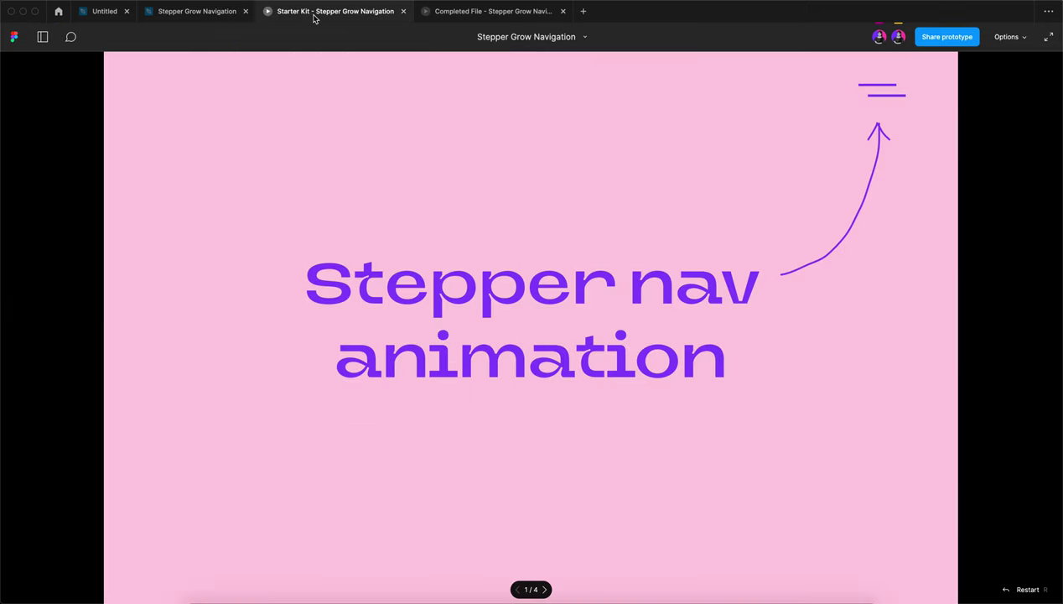
left_click(880, 92)
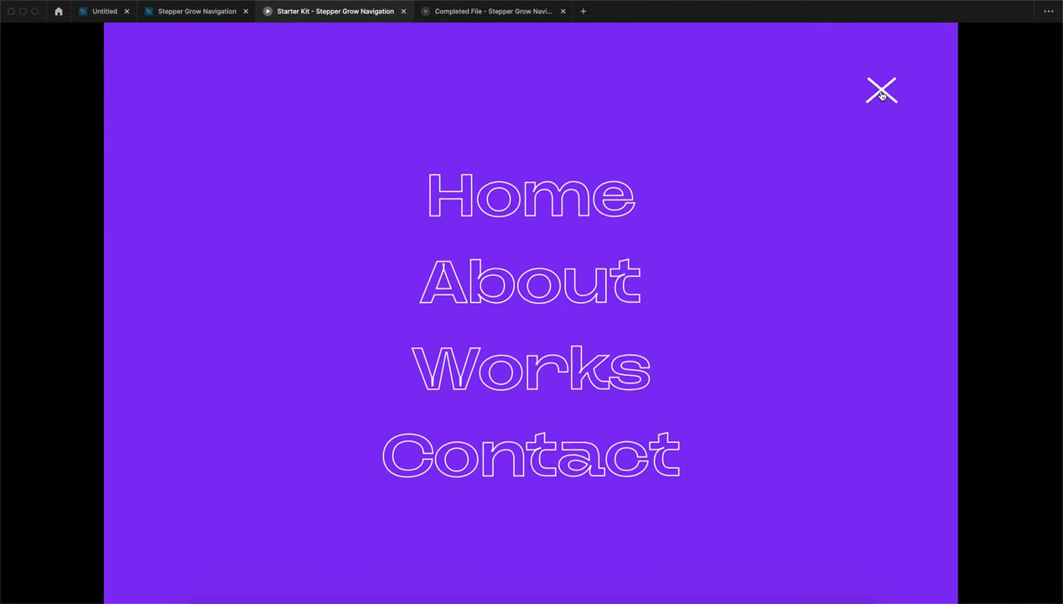
left_click(881, 95)
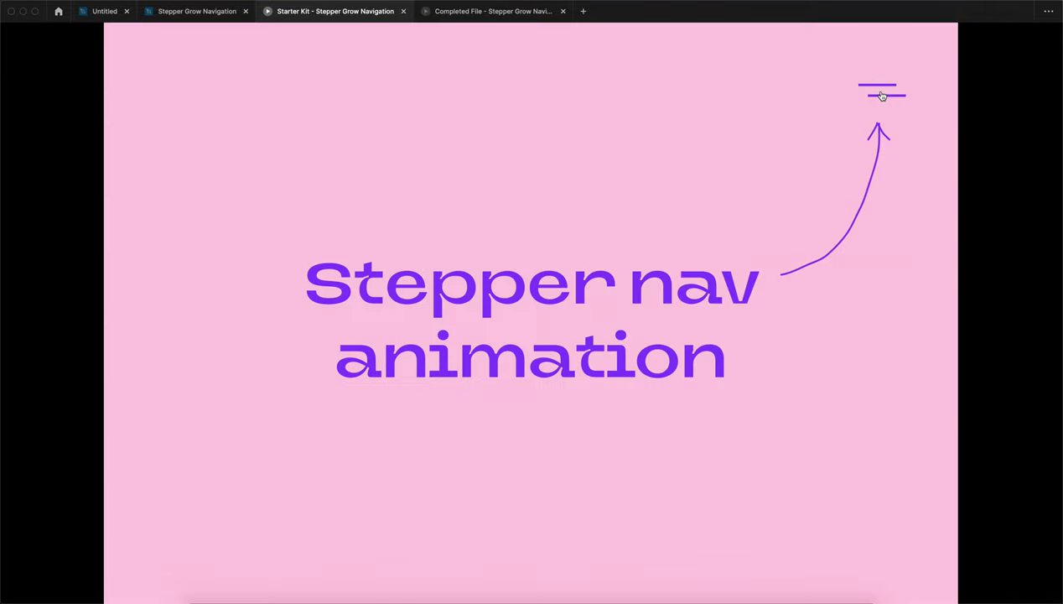
left_click(192, 14)
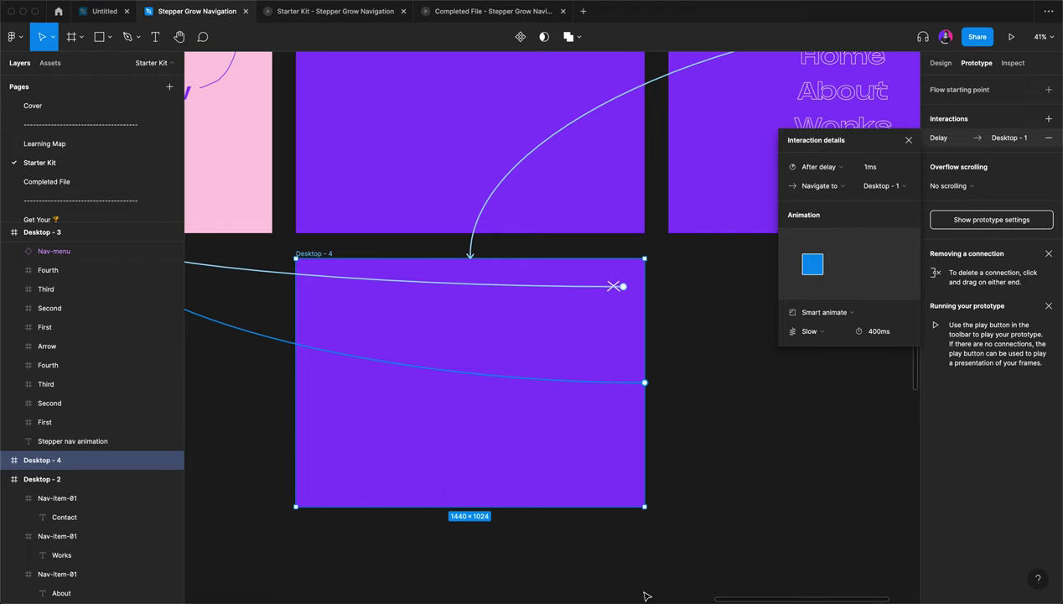
left_click(908, 140)
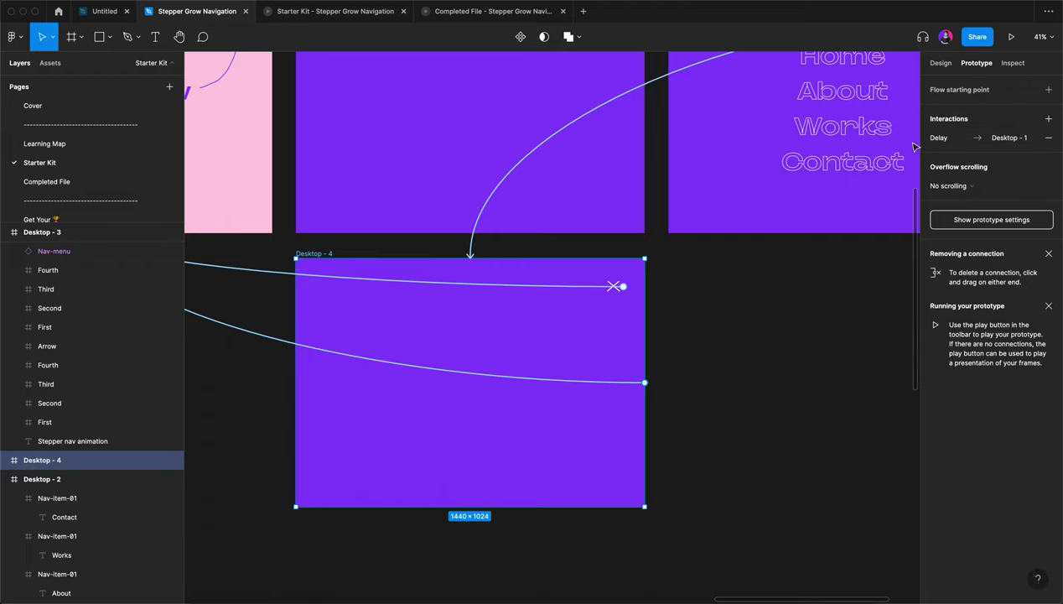
scroll(786, 314, "down", 2)
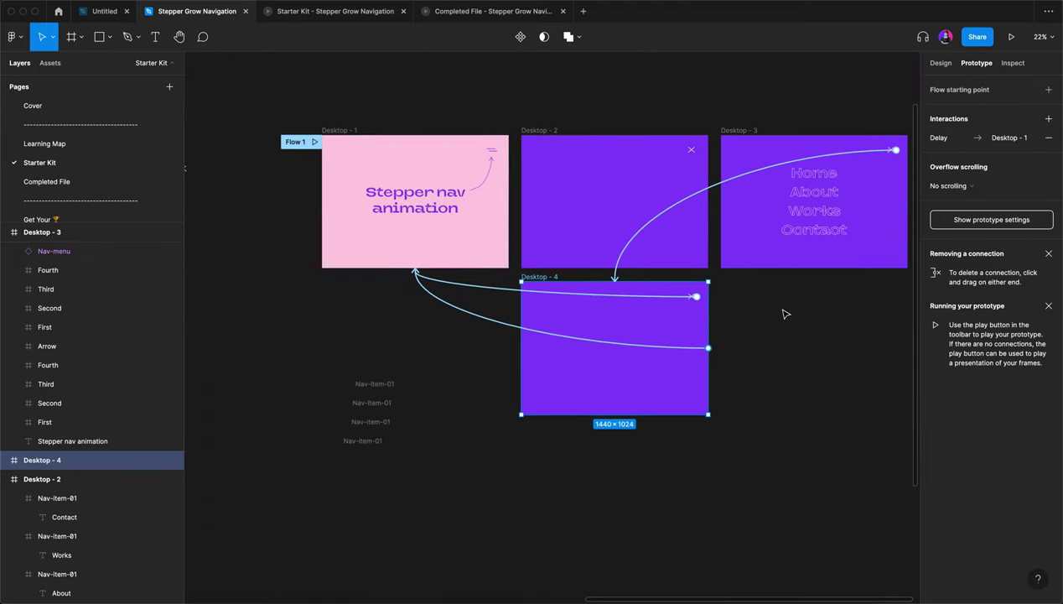